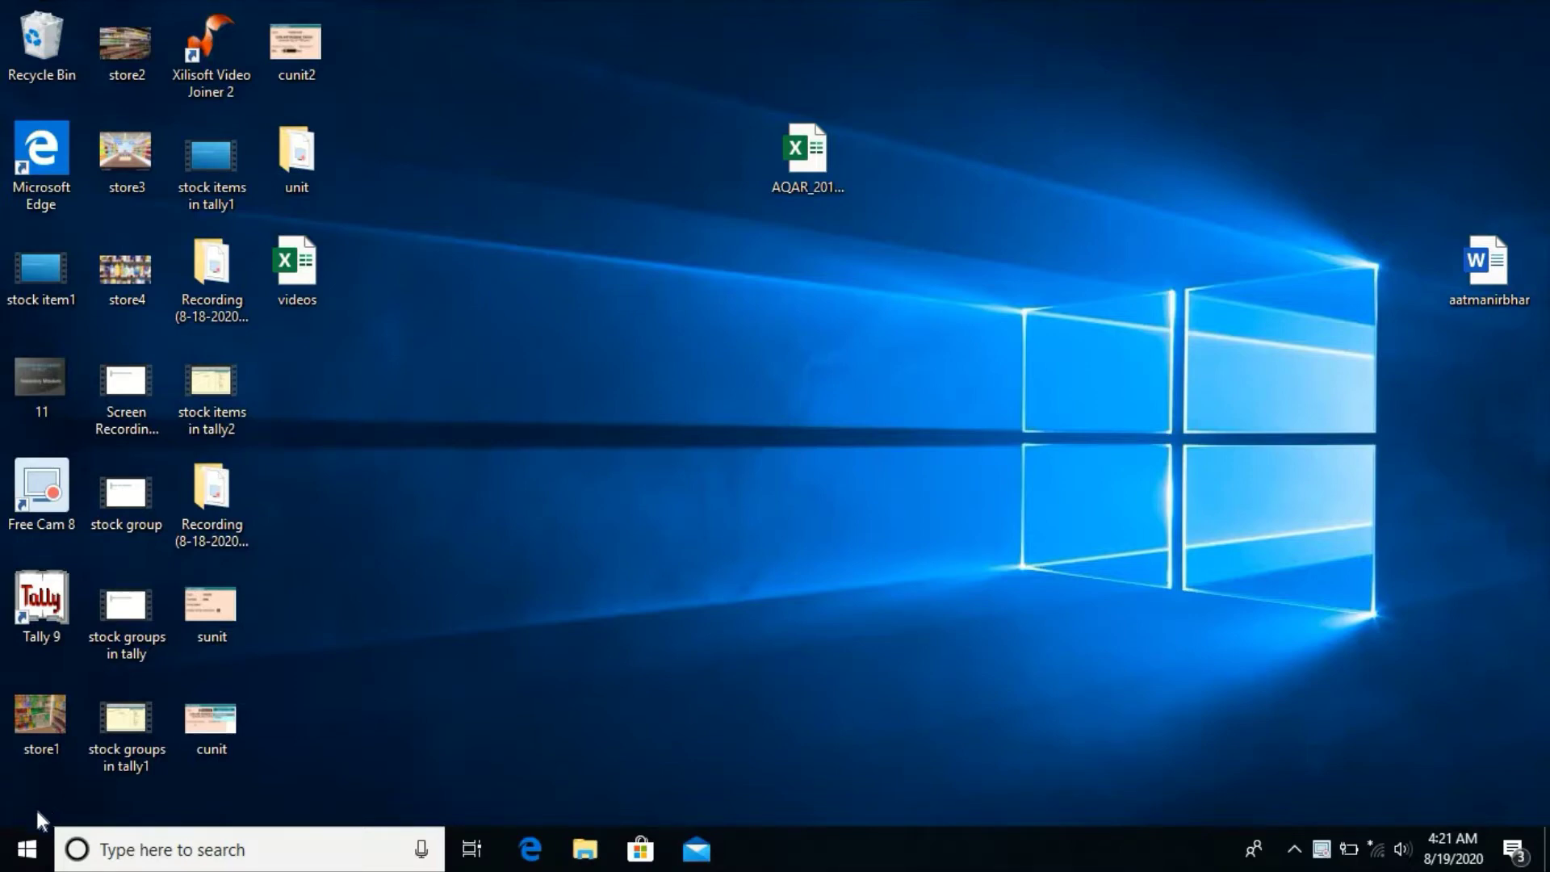
Find and launch Microsoft Office Excel 2007 and maximize its blank workbook window.
click(28, 852)
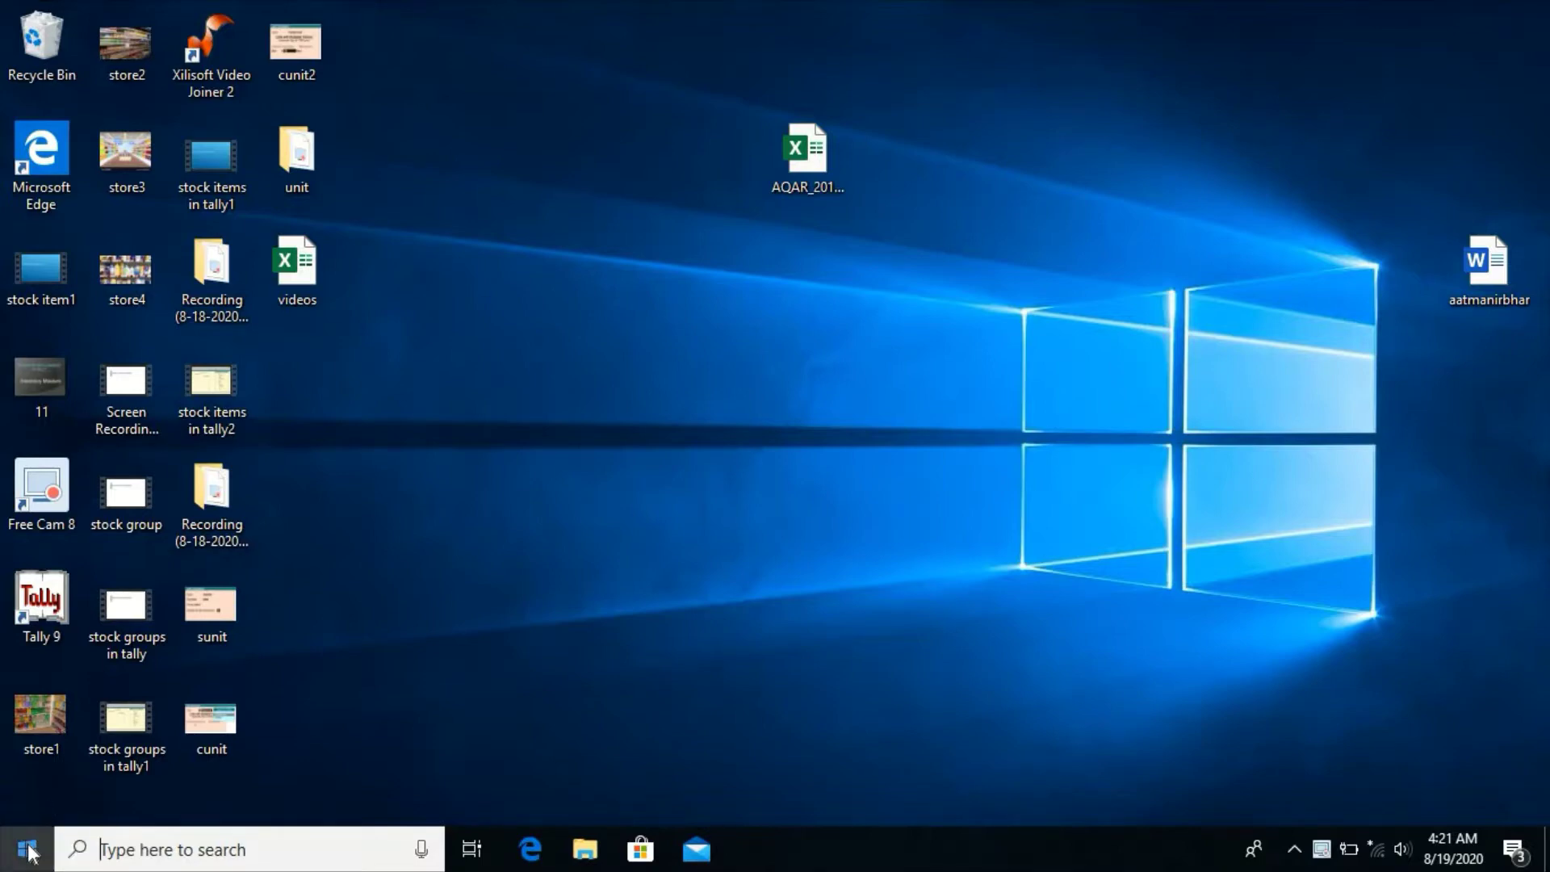
click(125, 848)
text(m)
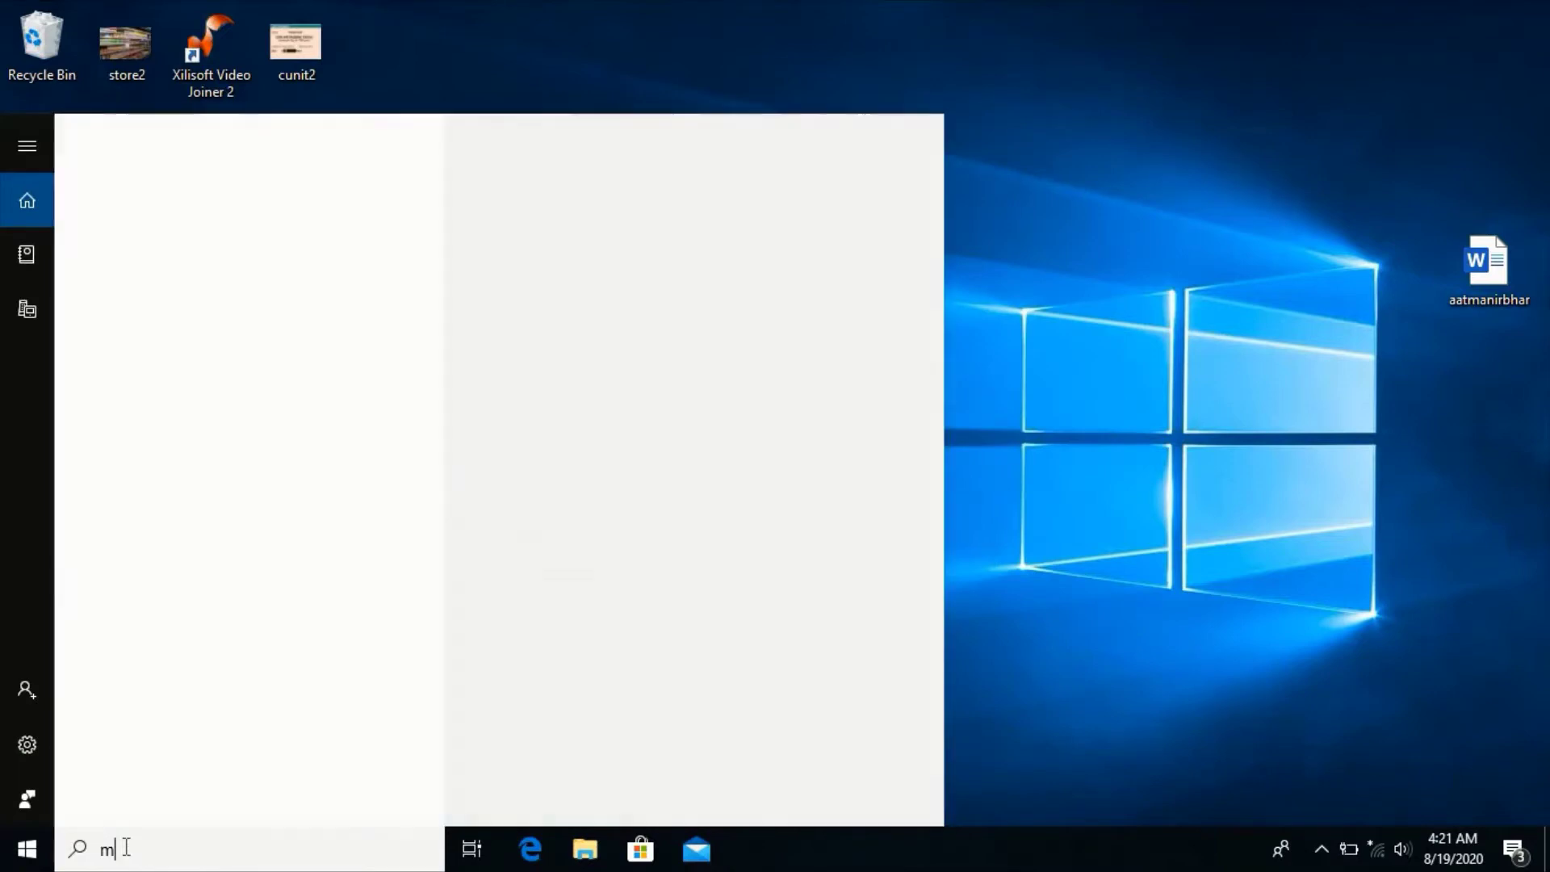
text(icro)
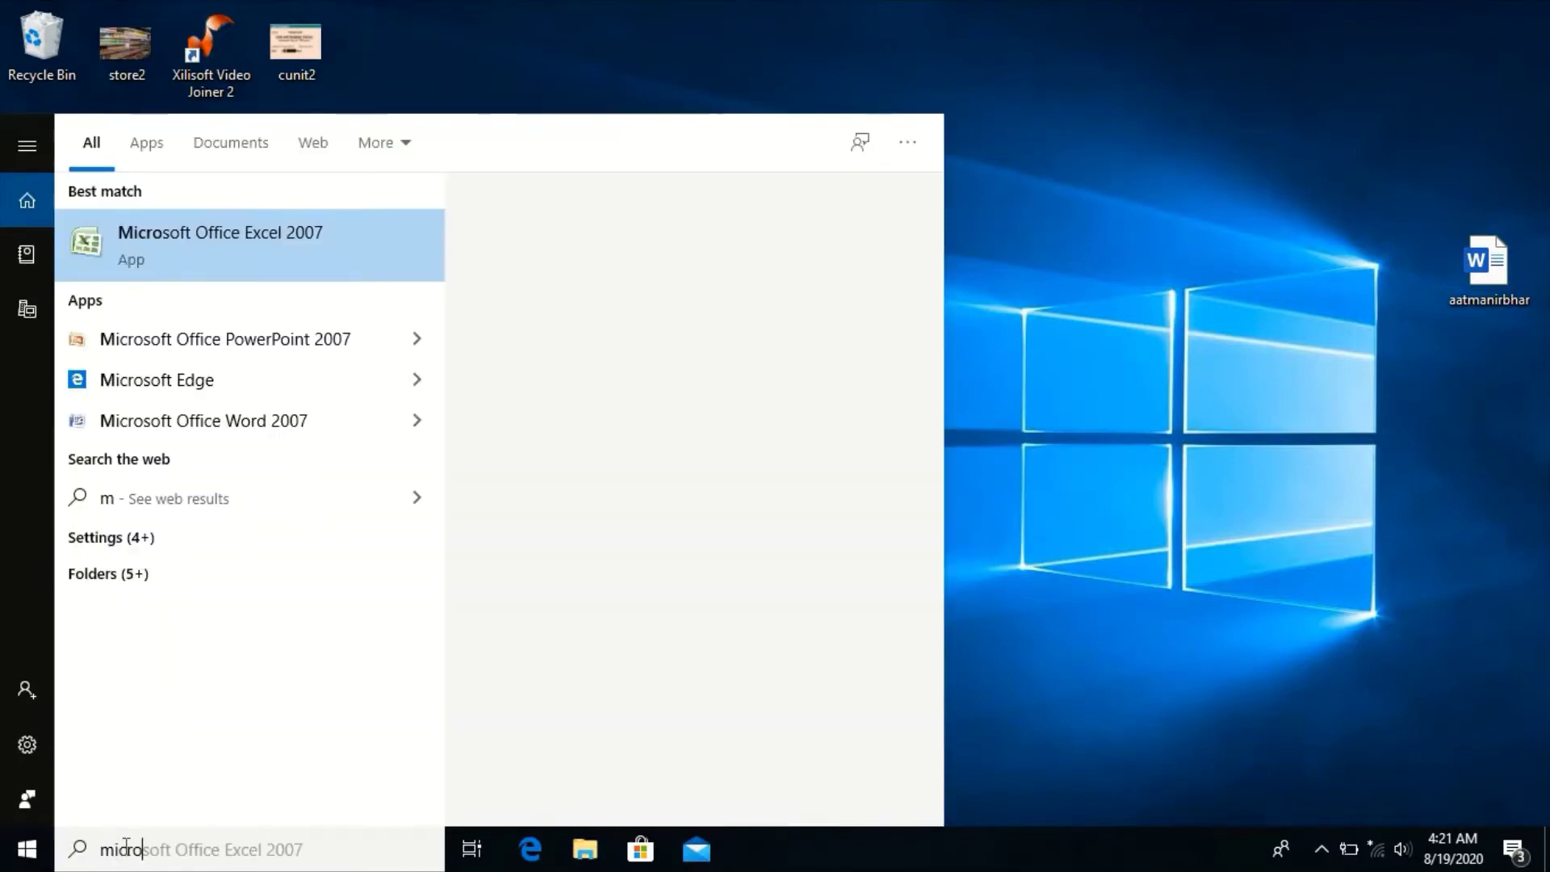
click(215, 230)
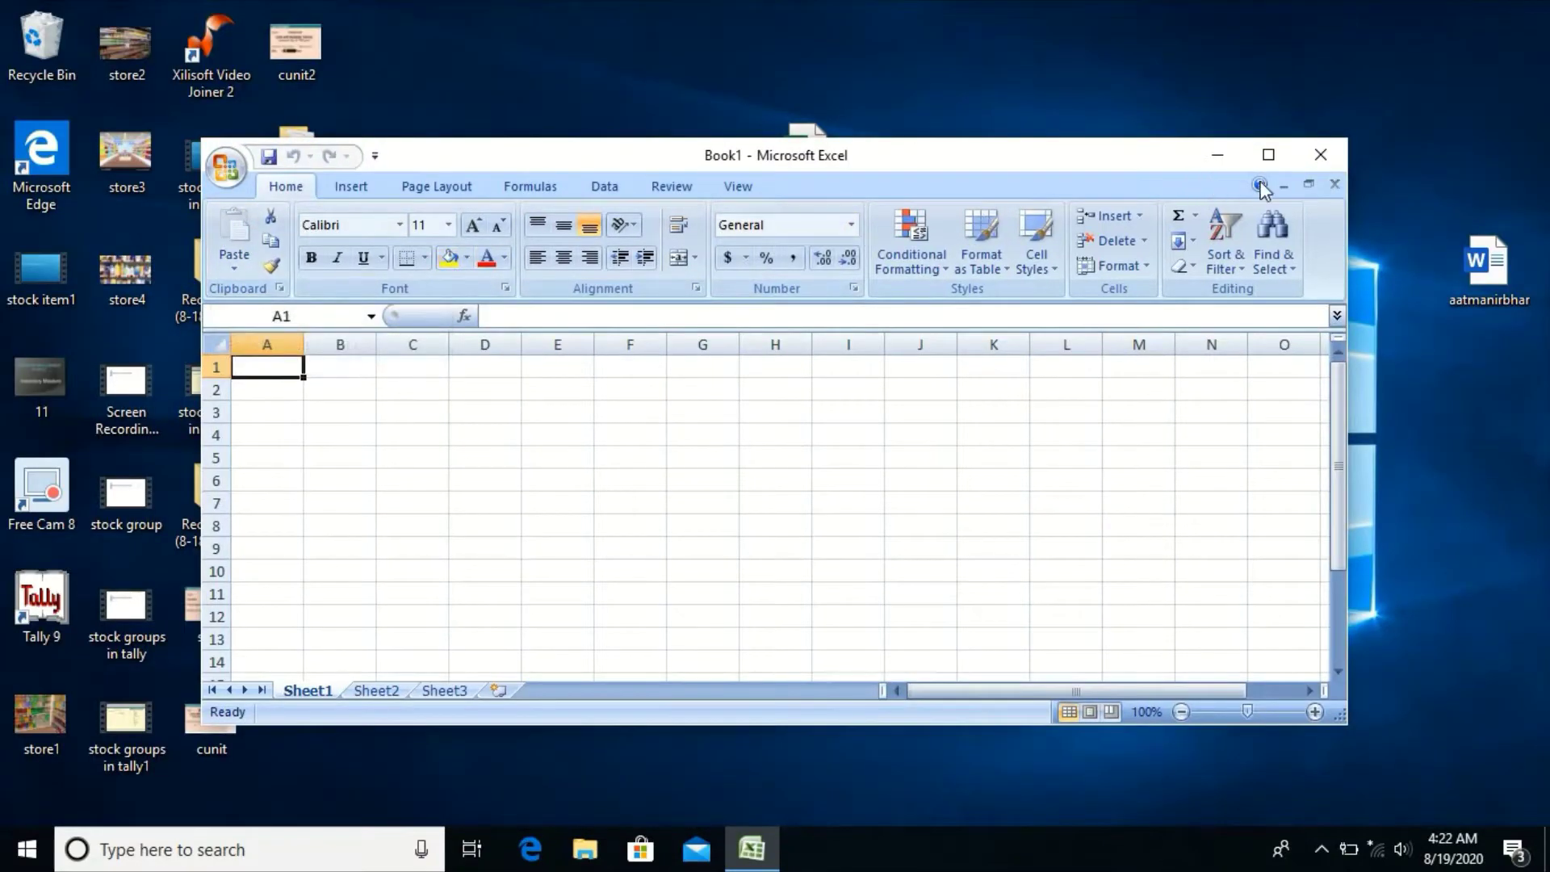
click(1269, 155)
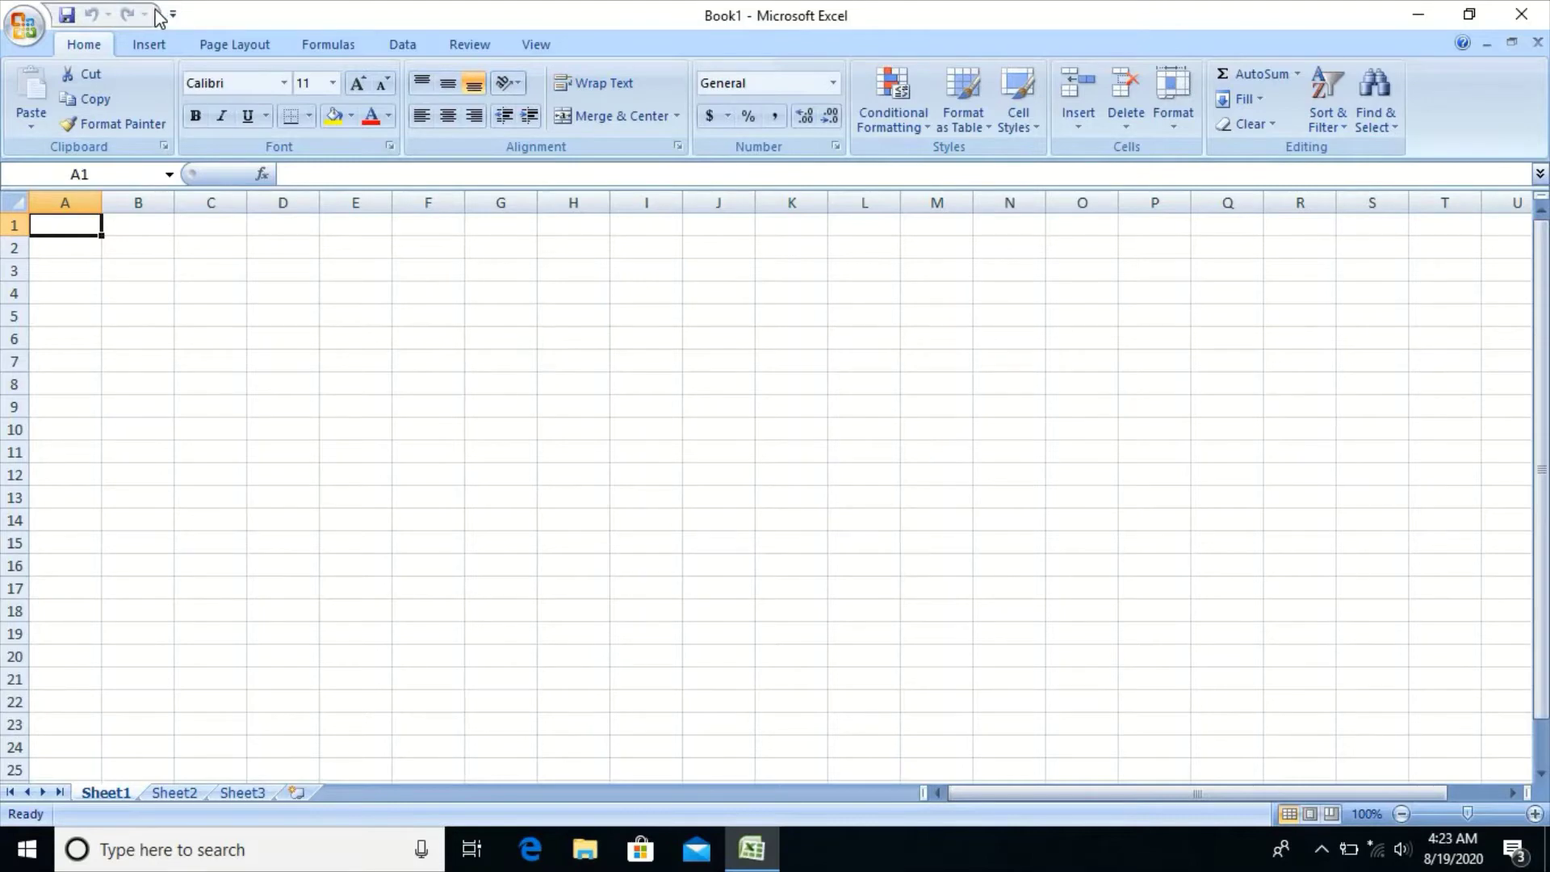
Examine the file commands and the Insert, Page Layout, Formulas, Data, Review and View command sets, returning to the Home commands.
click(22, 25)
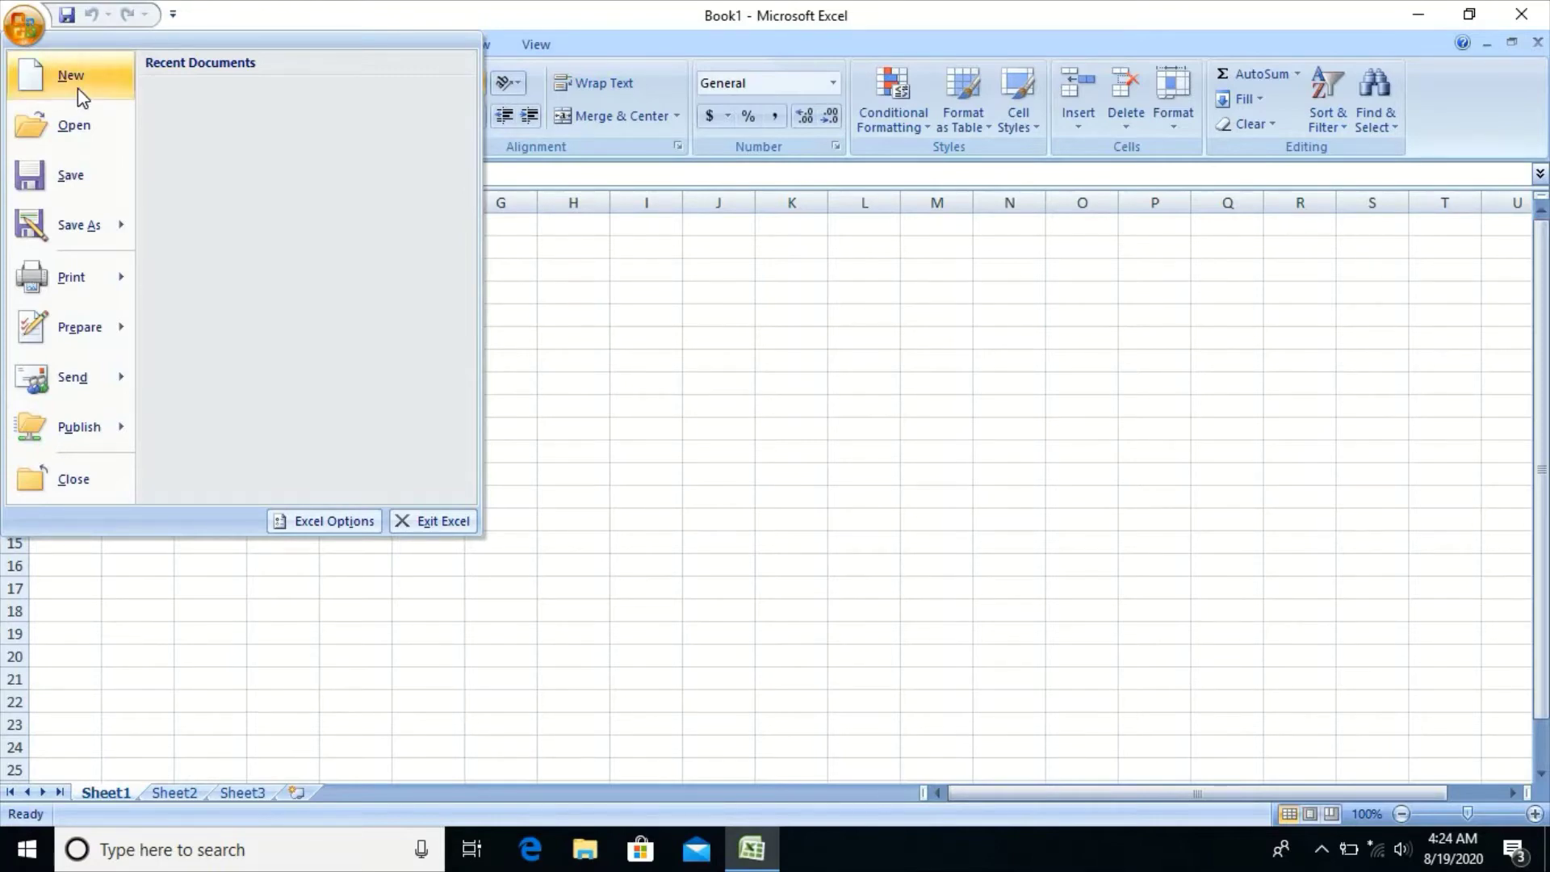
click(581, 357)
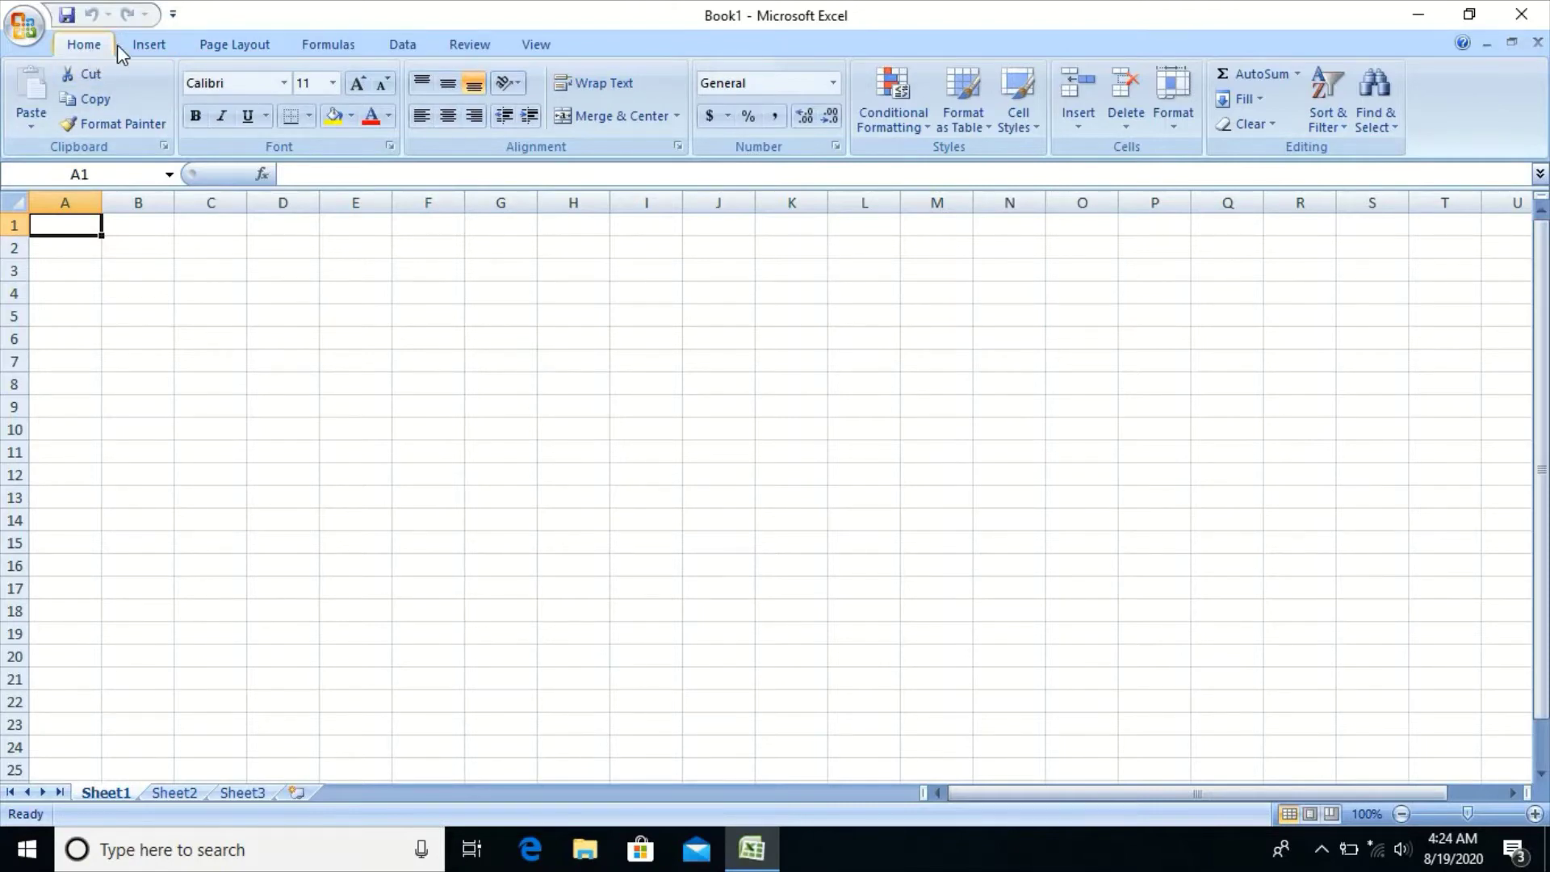
click(147, 51)
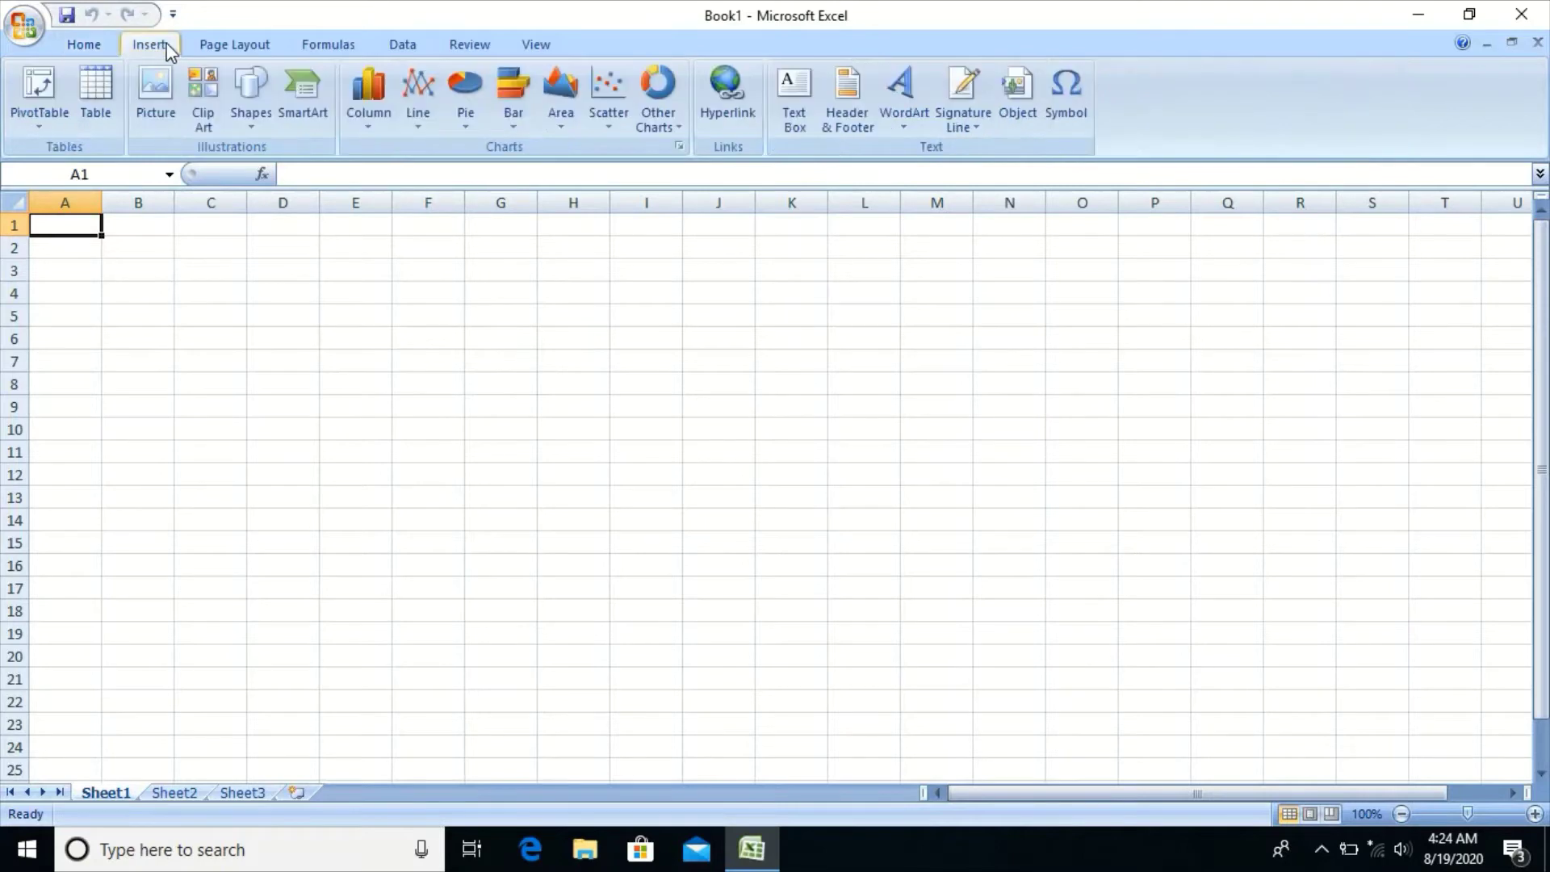
click(240, 50)
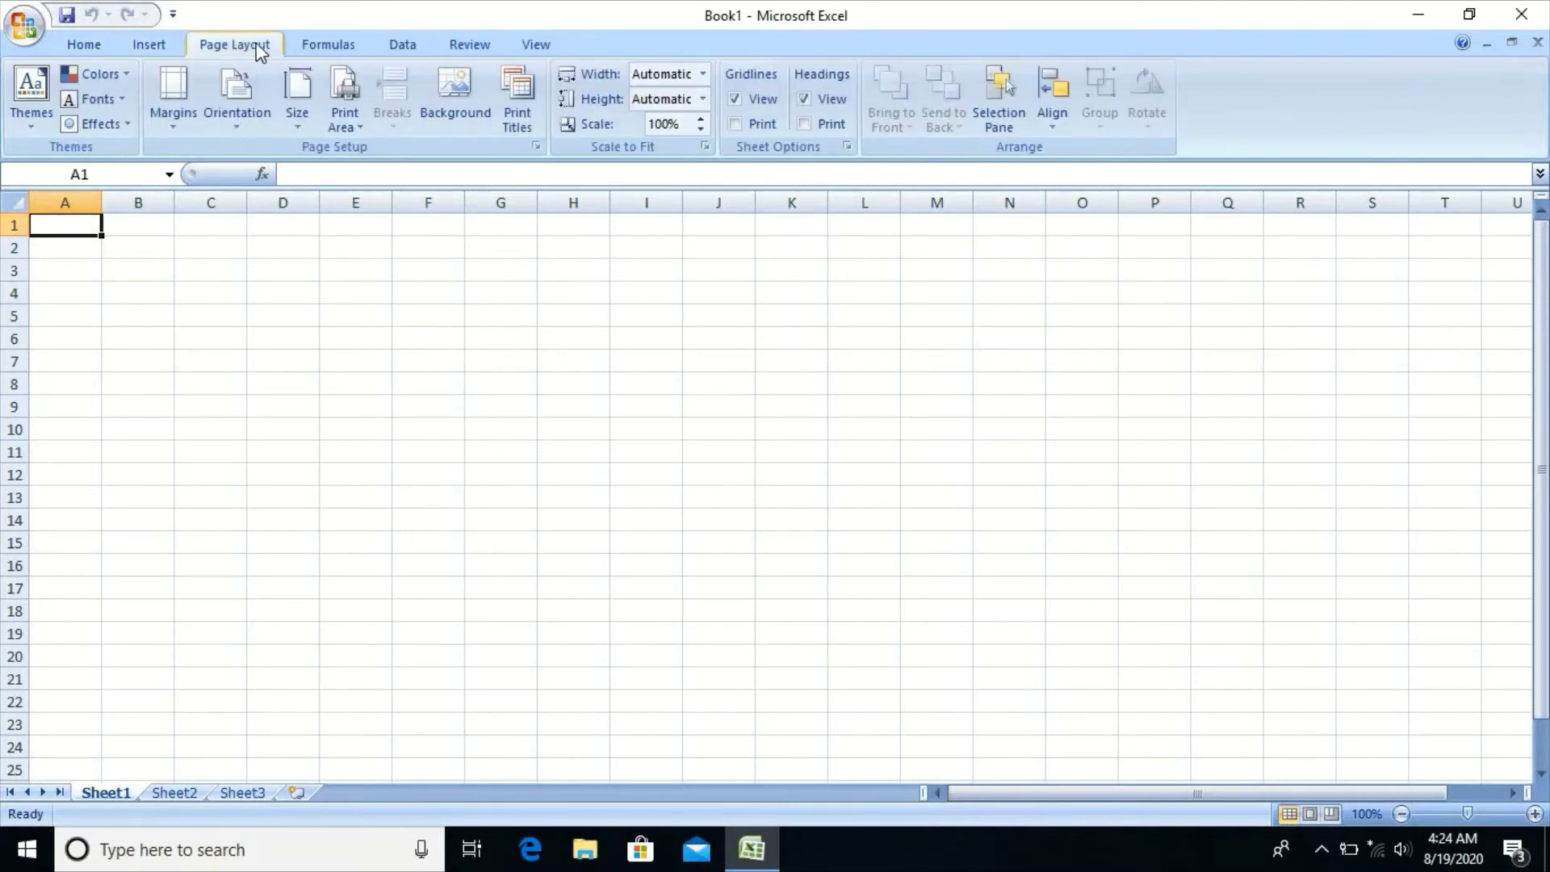
click(328, 47)
click(399, 50)
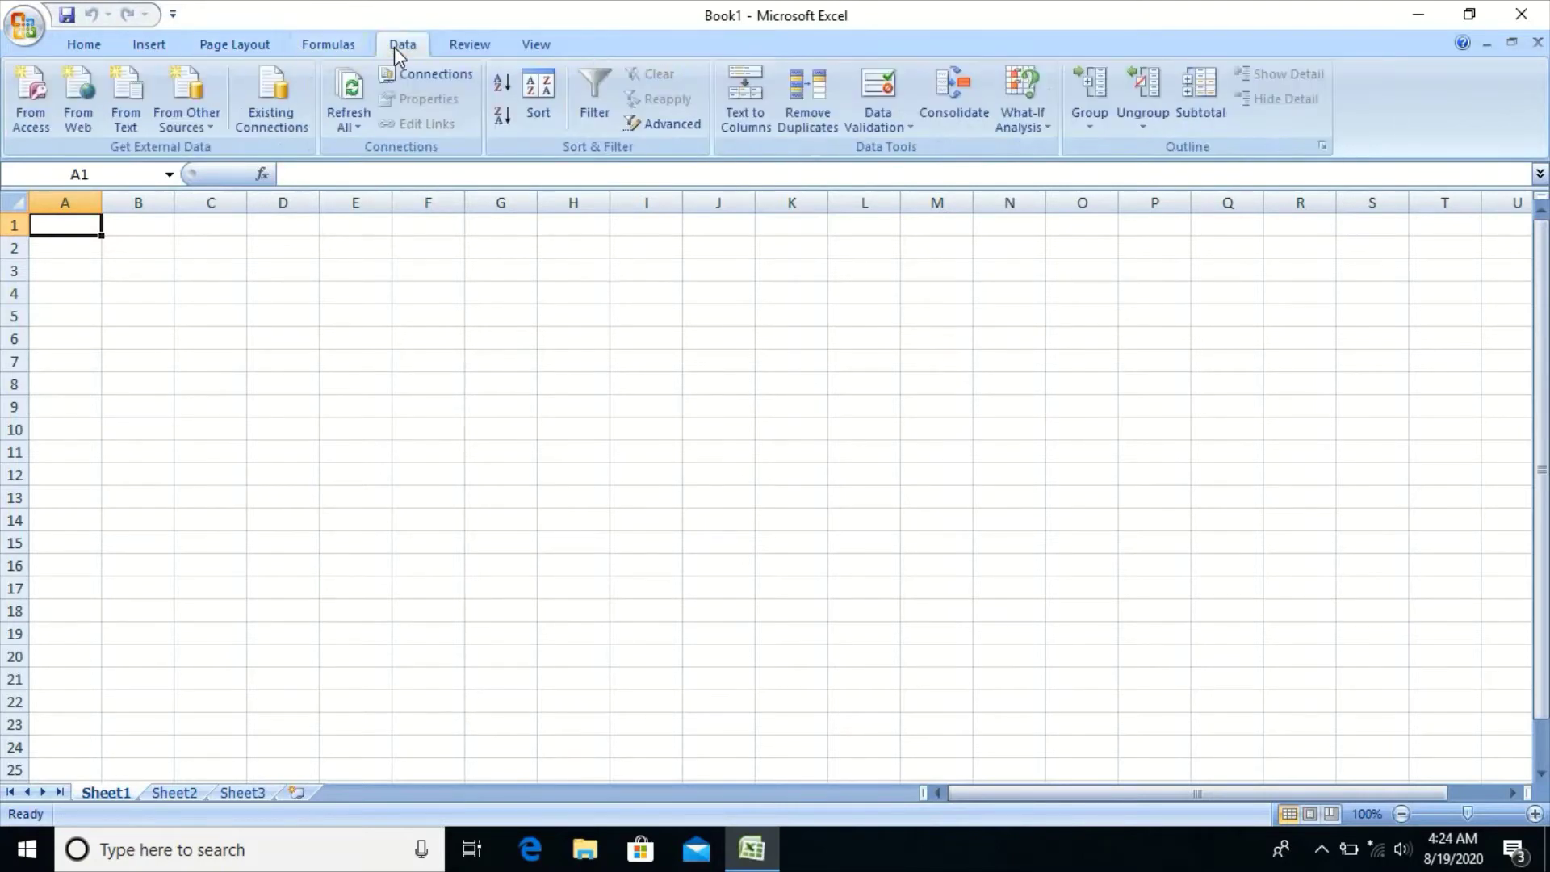
click(475, 53)
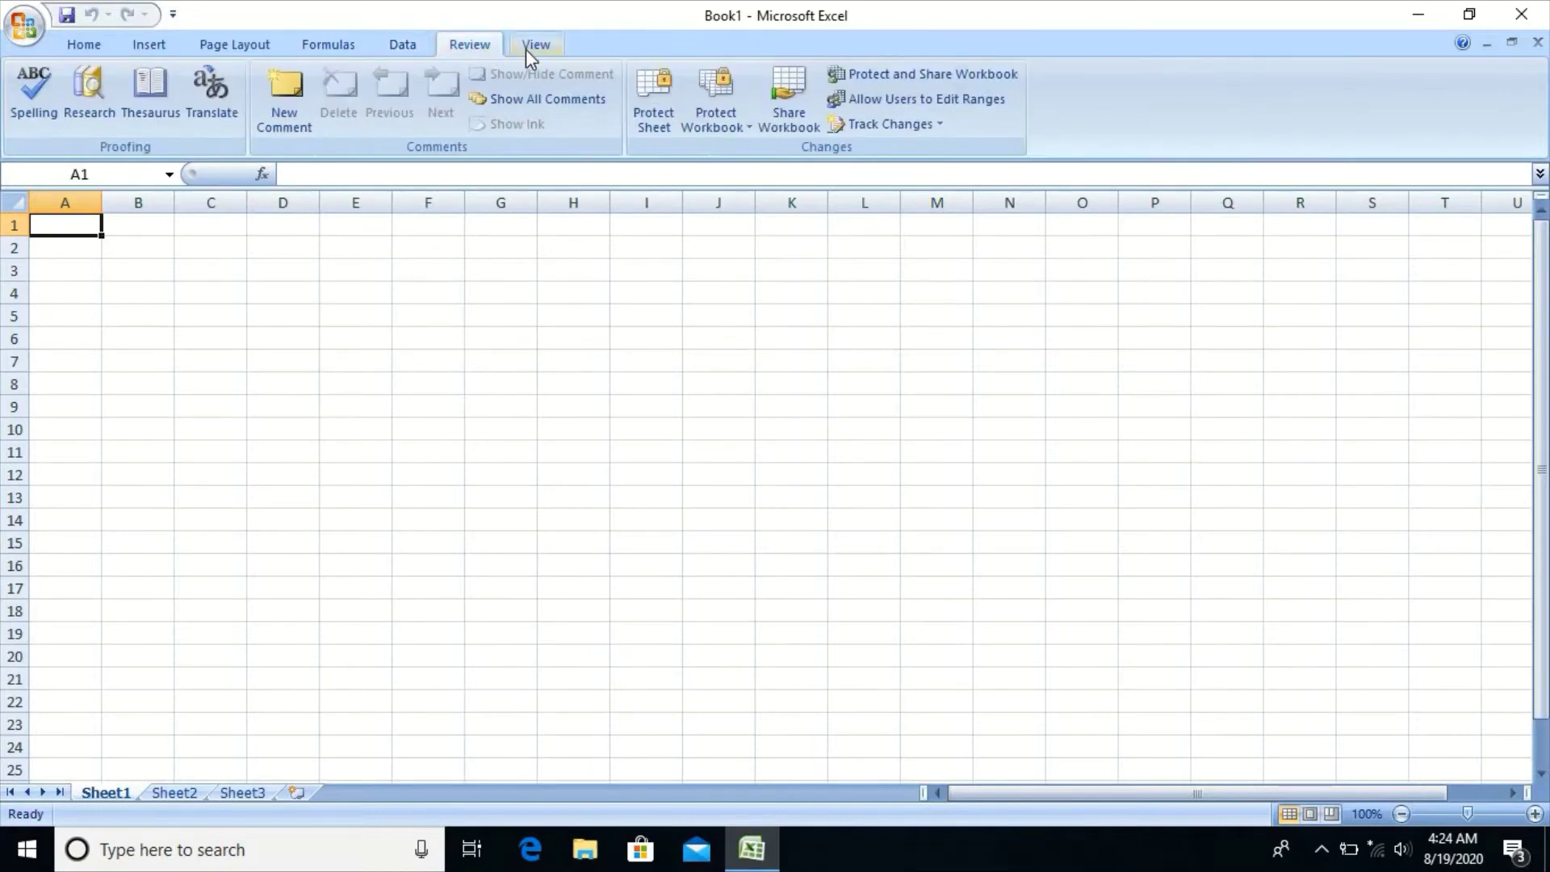
click(529, 51)
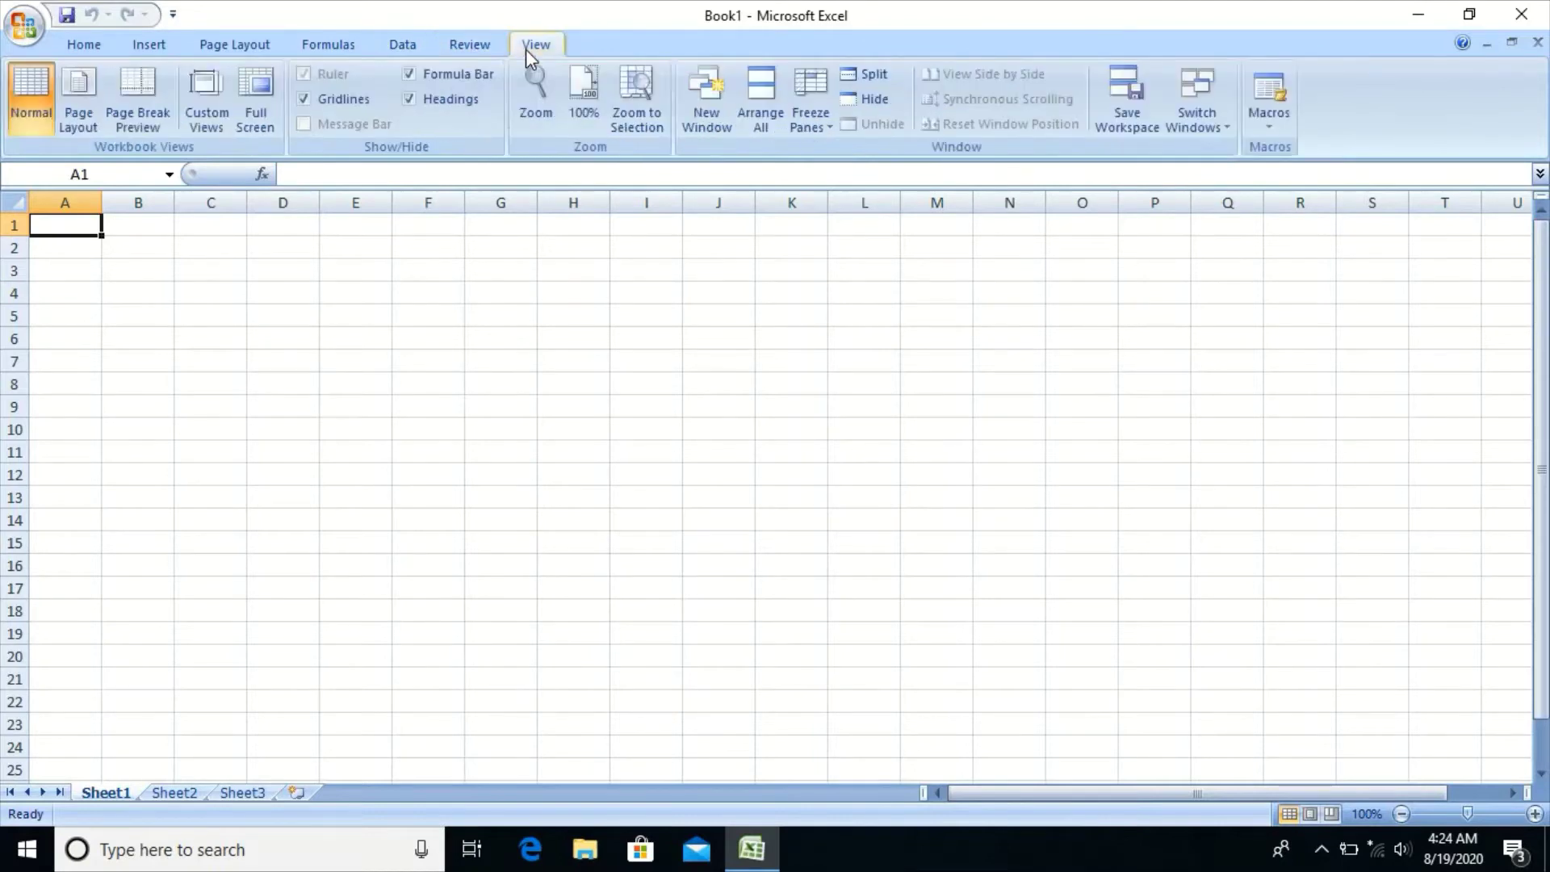
click(81, 52)
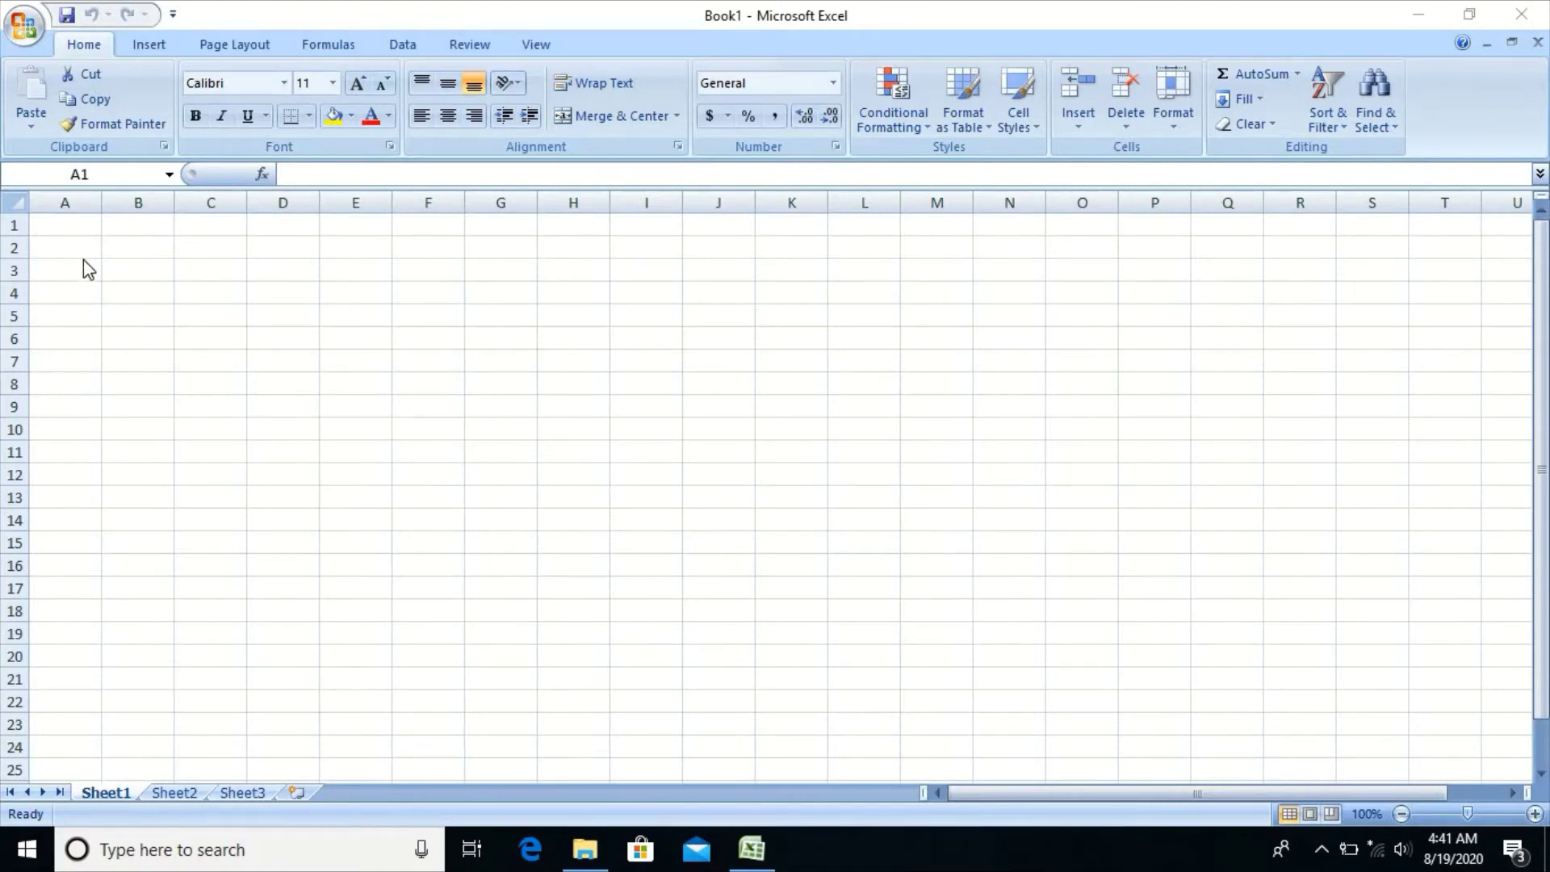
Select cells A1 and B2 on Sheet1 in turn, finishing back on A1.
click(89, 226)
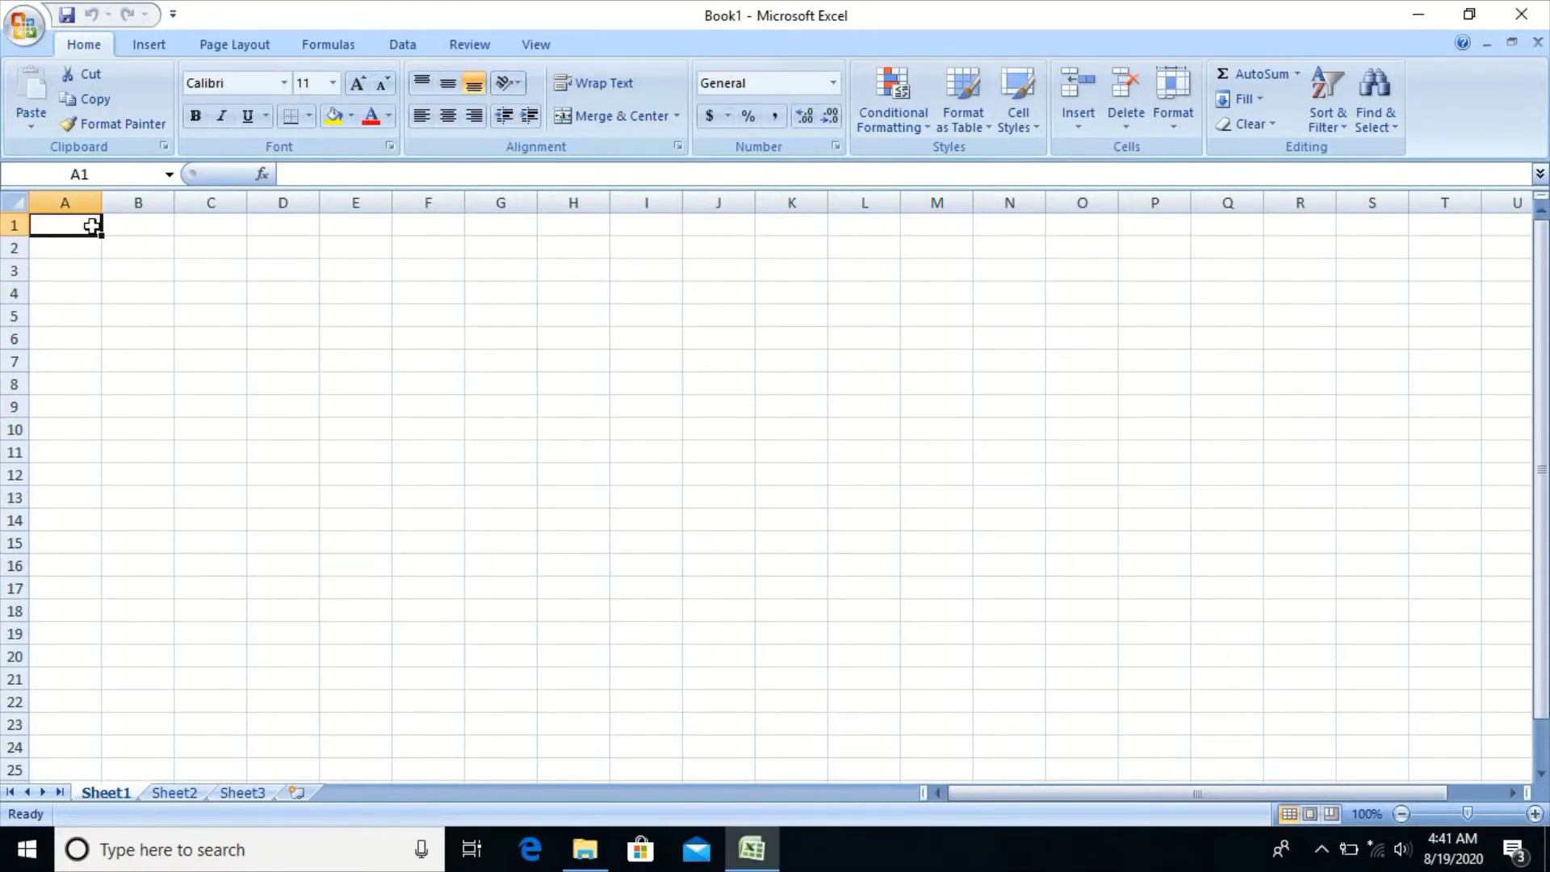
click(122, 243)
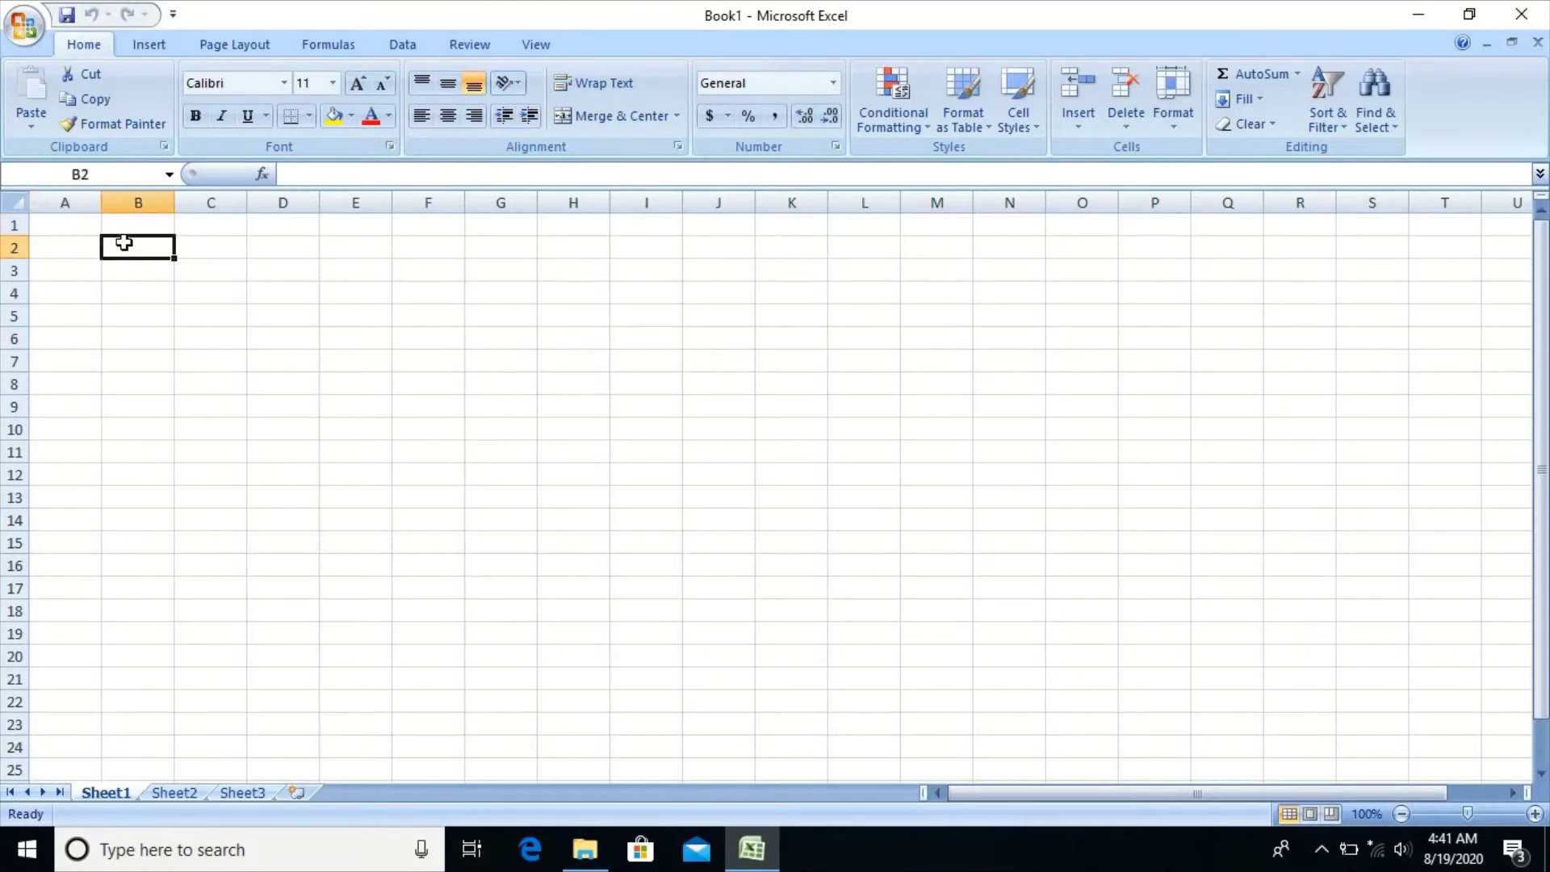
click(86, 224)
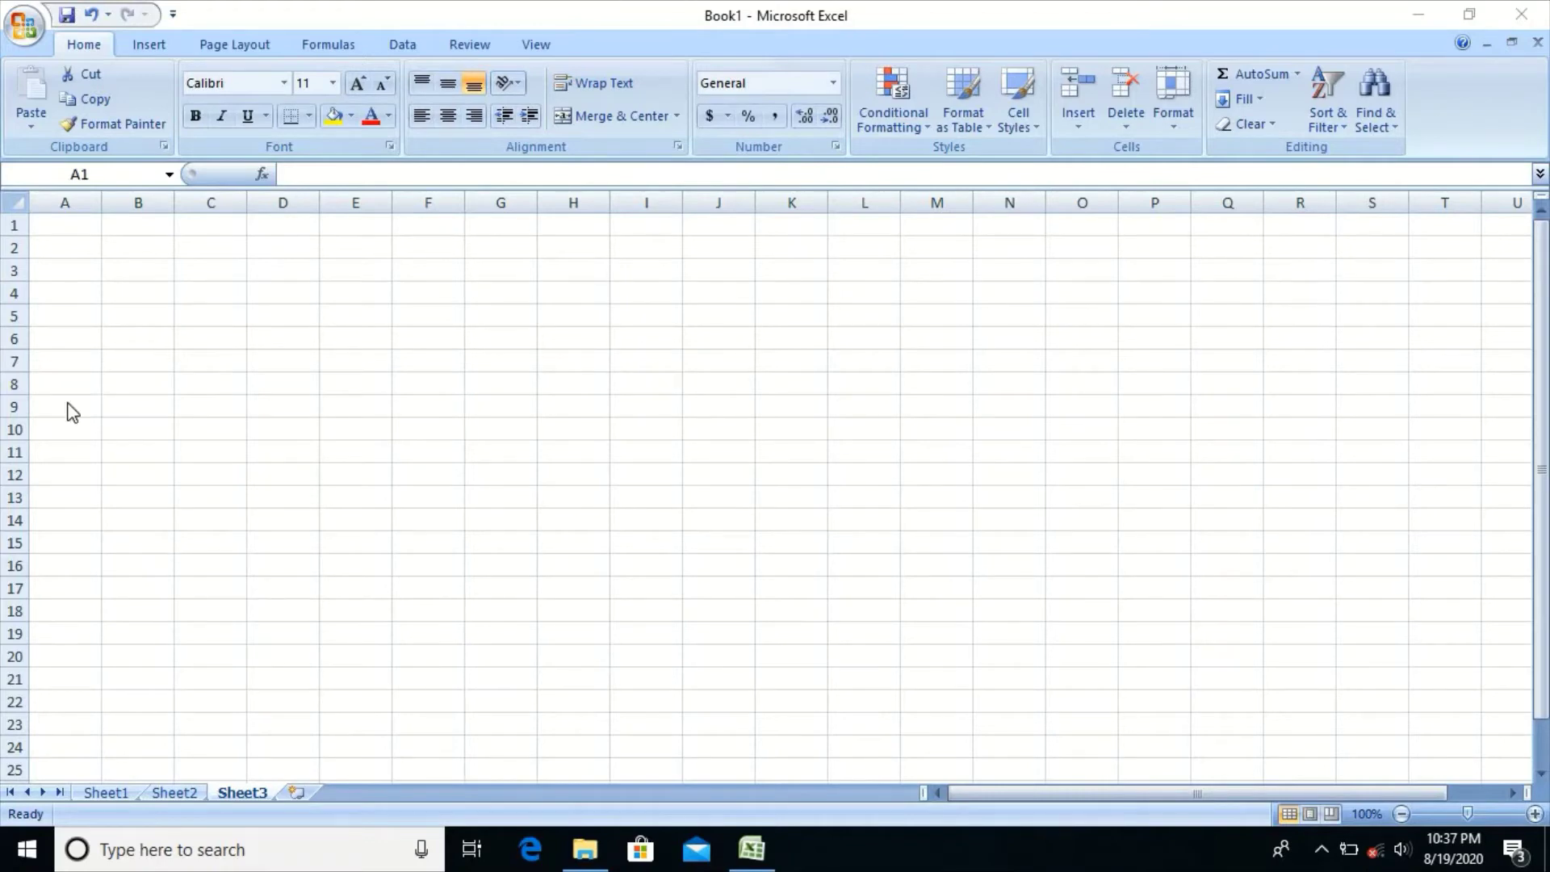
Jump from cell A1 of Sheet3 to the last row and to the last column, returning to A1 each time.
click(57, 222)
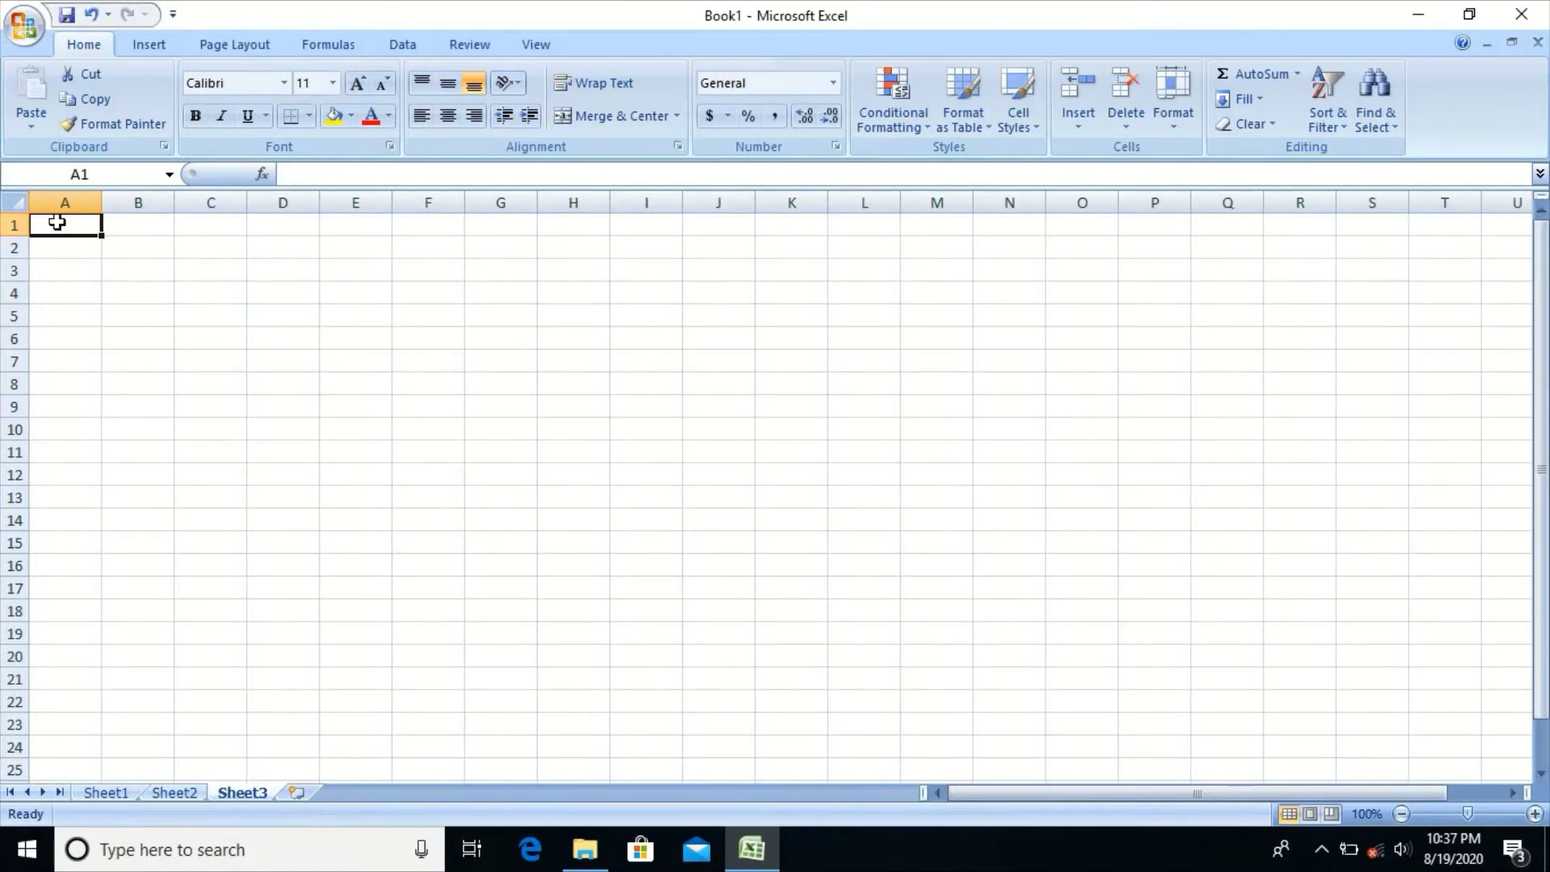
key(ctrl+Down)
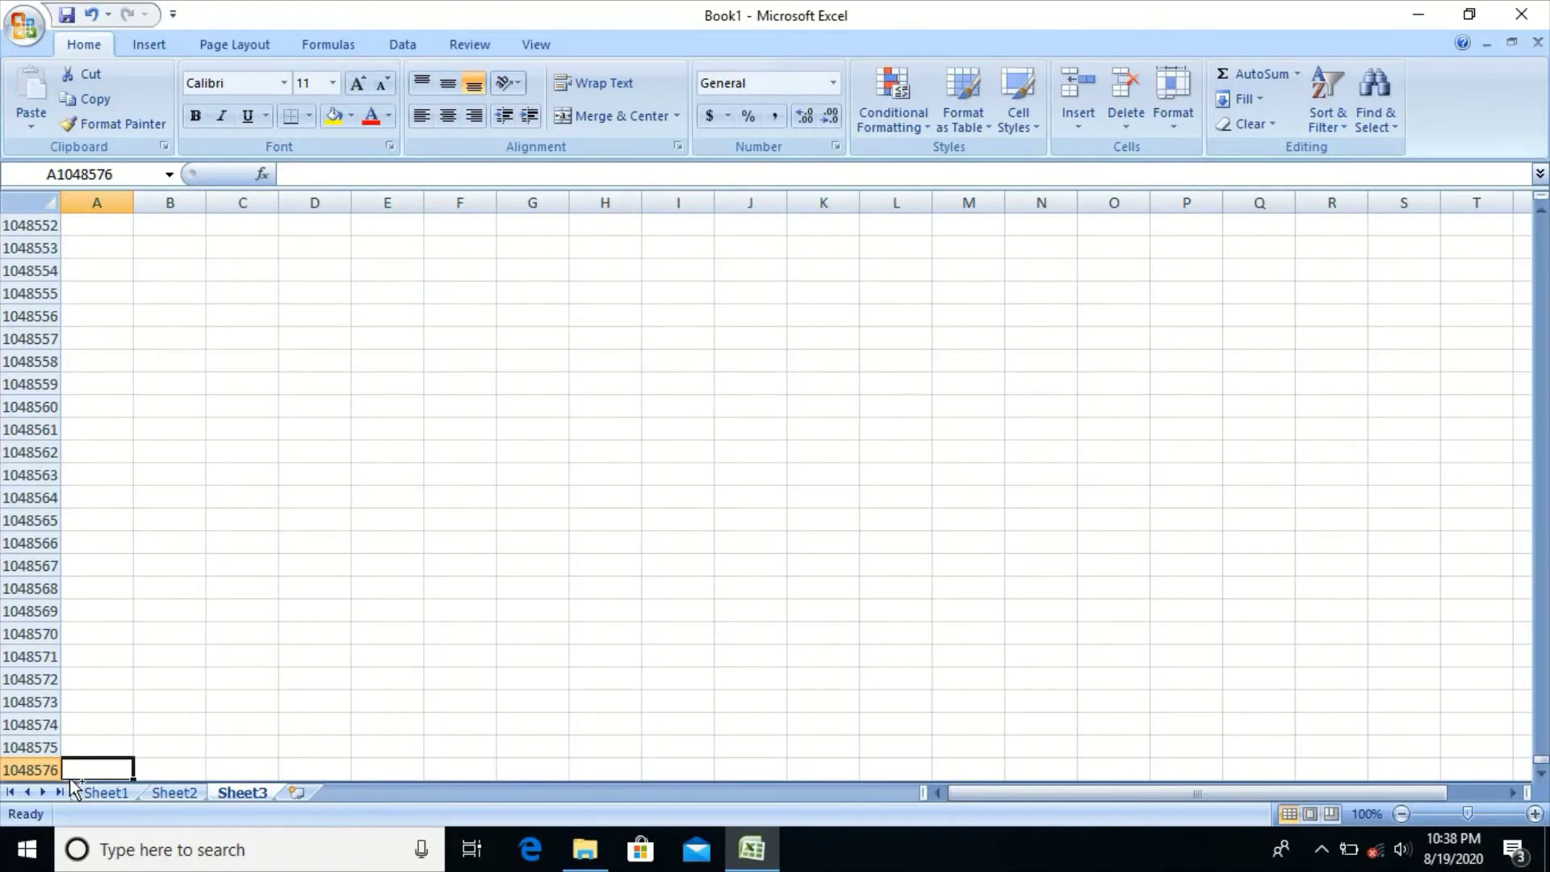
key(ctrl+Home)
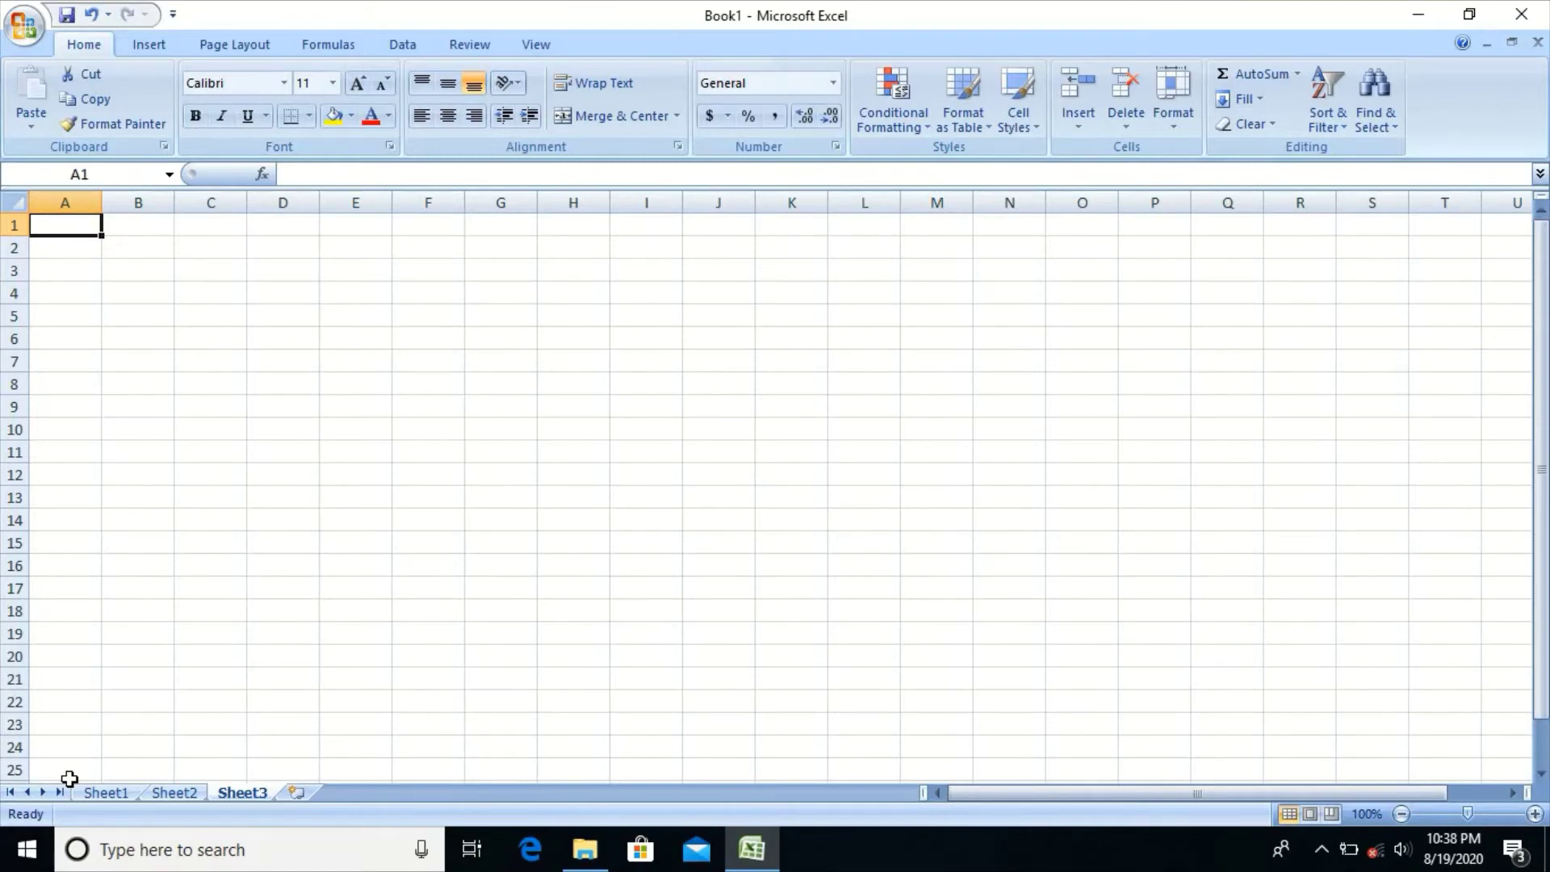
key(ctrl+Right)
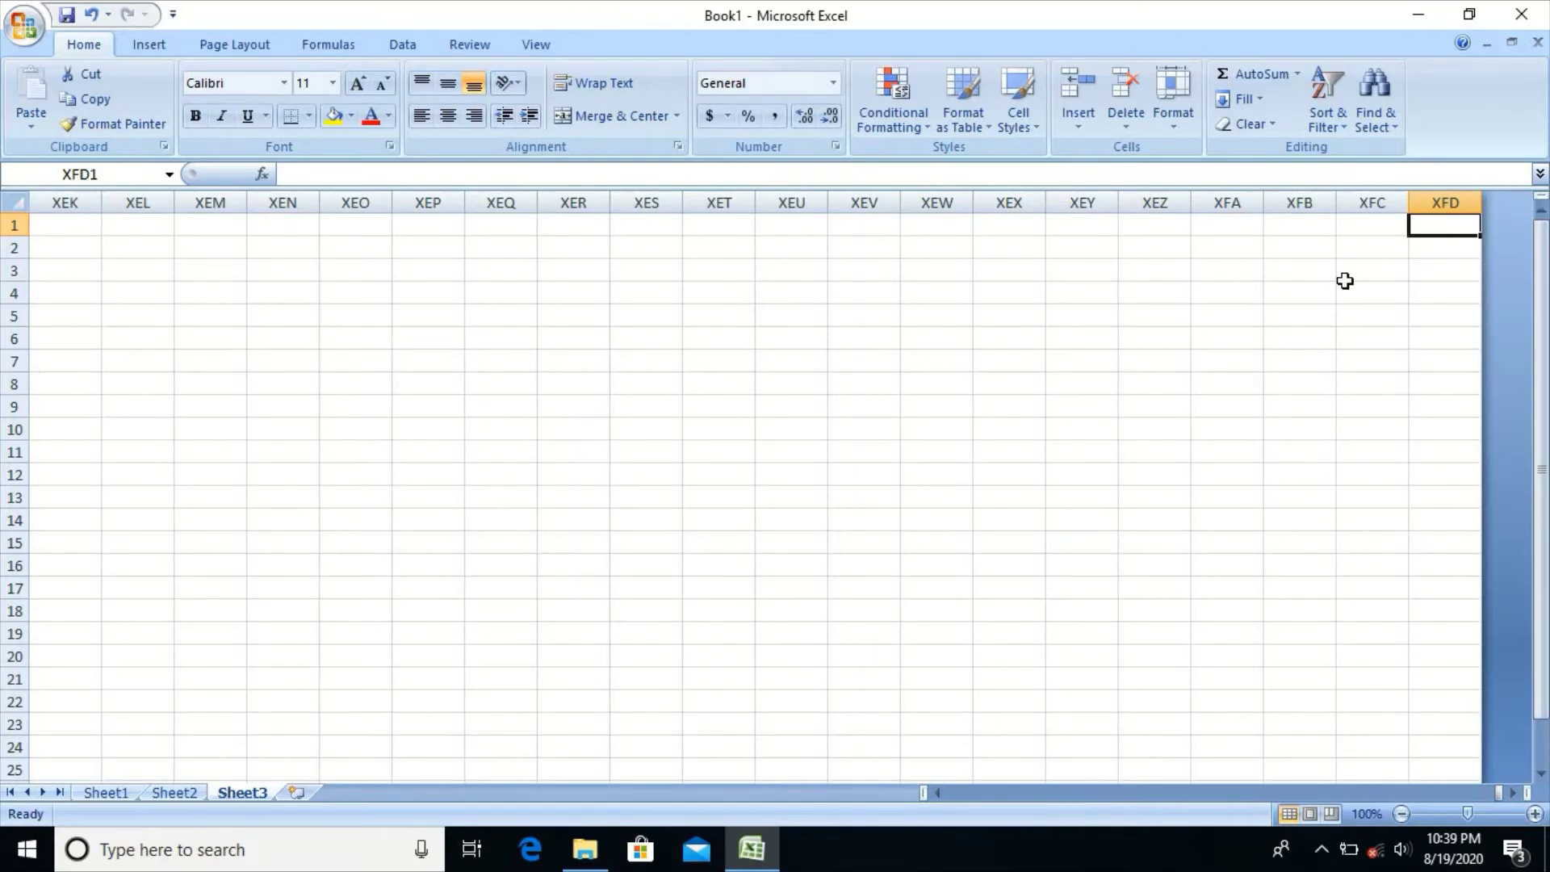
key(ctrl+Left)
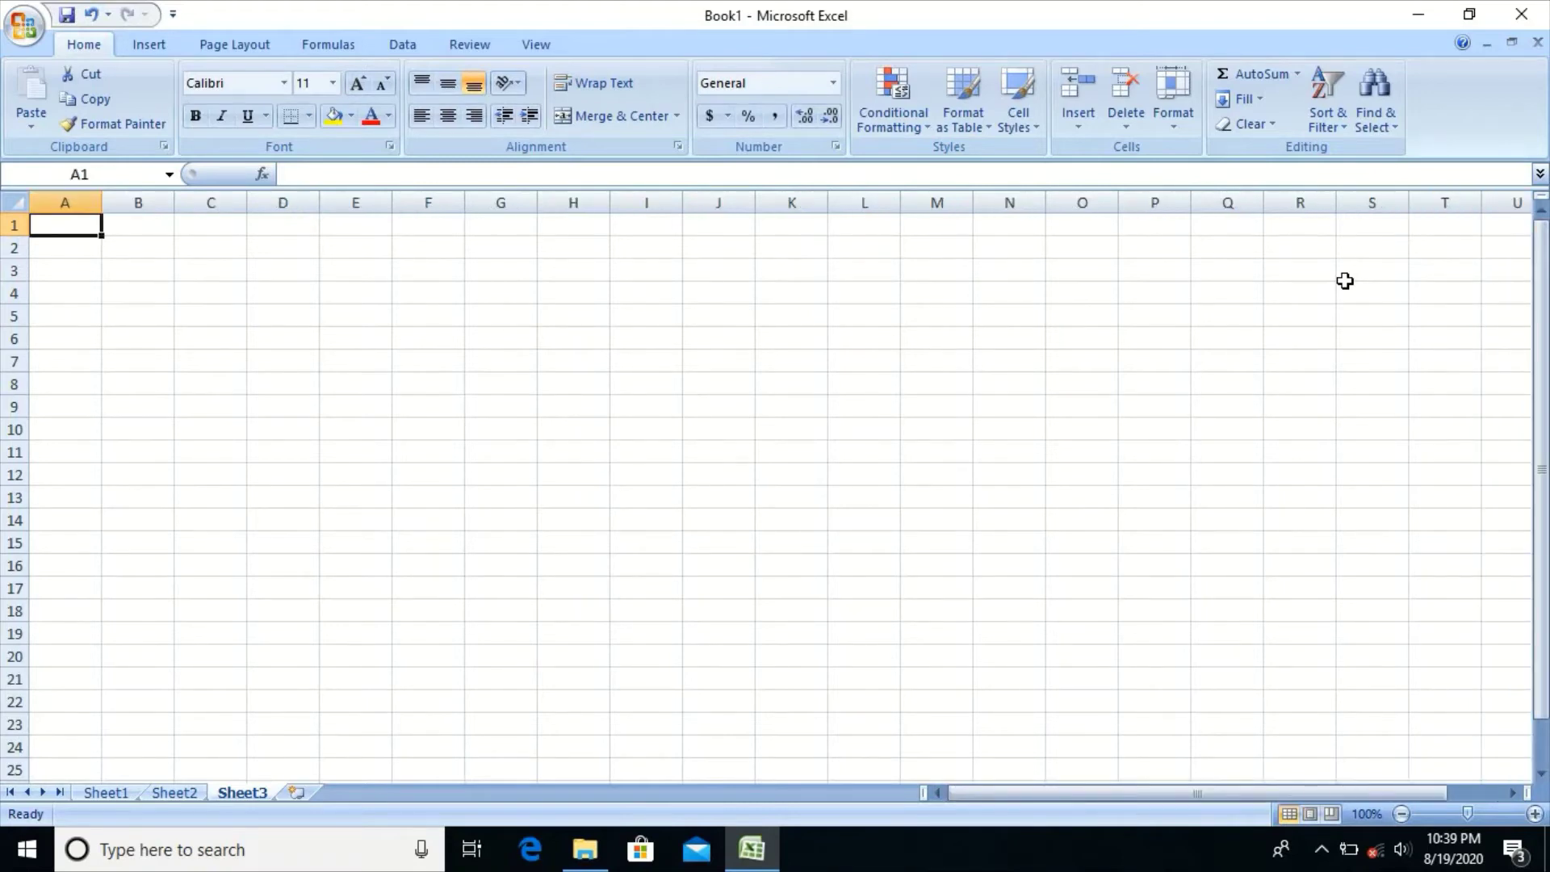
On Sheet1, select cells A1, D10, B2, B5, A7, A1 and B2 in turn to examine how each cell address is shown.
click(105, 792)
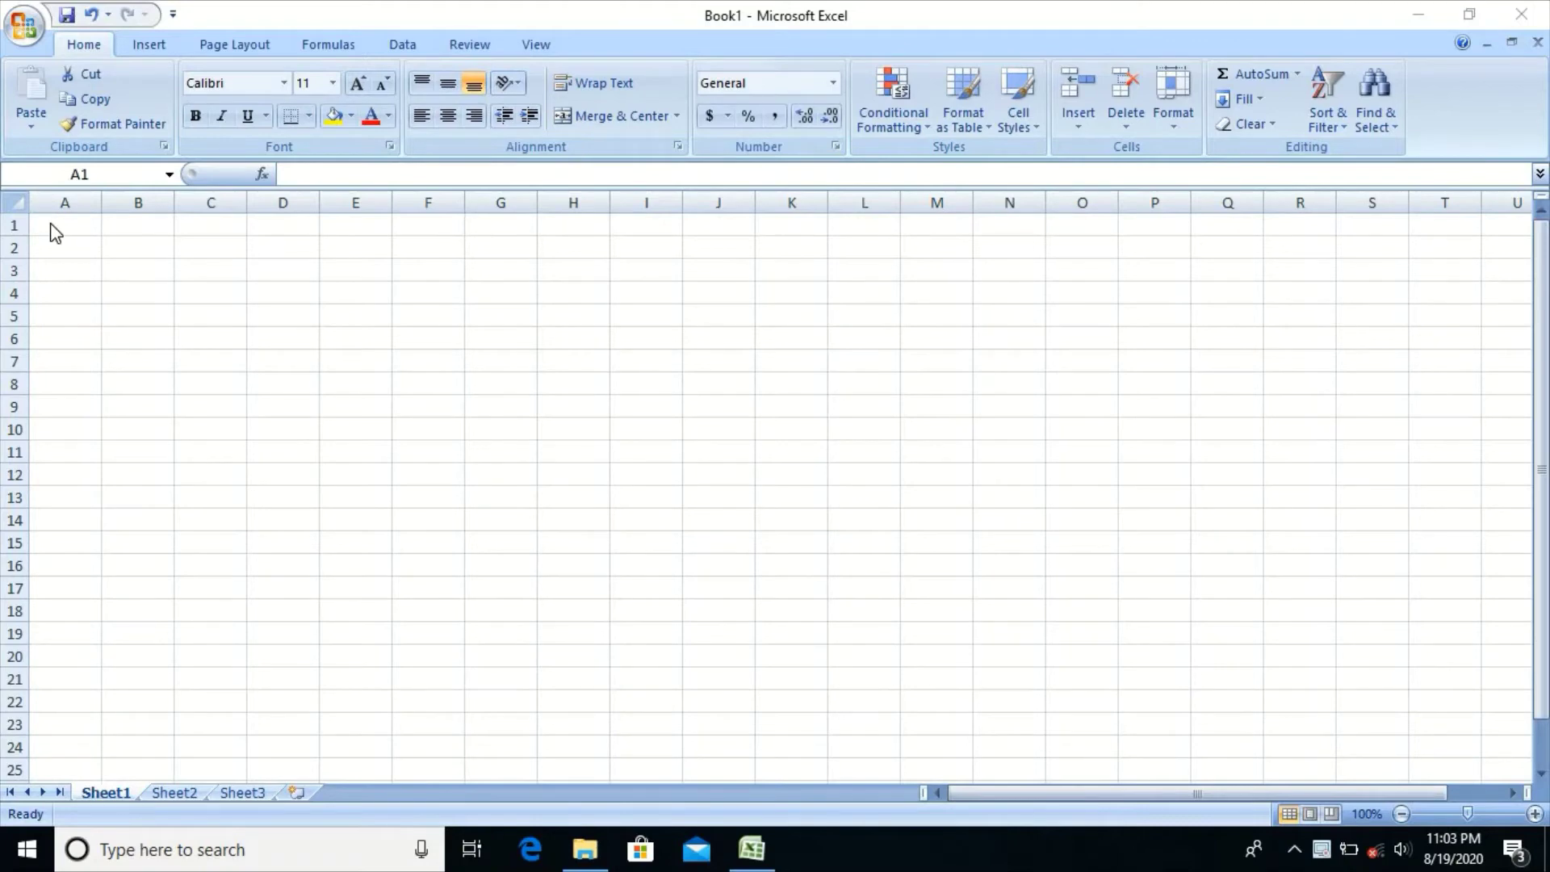
click(50, 224)
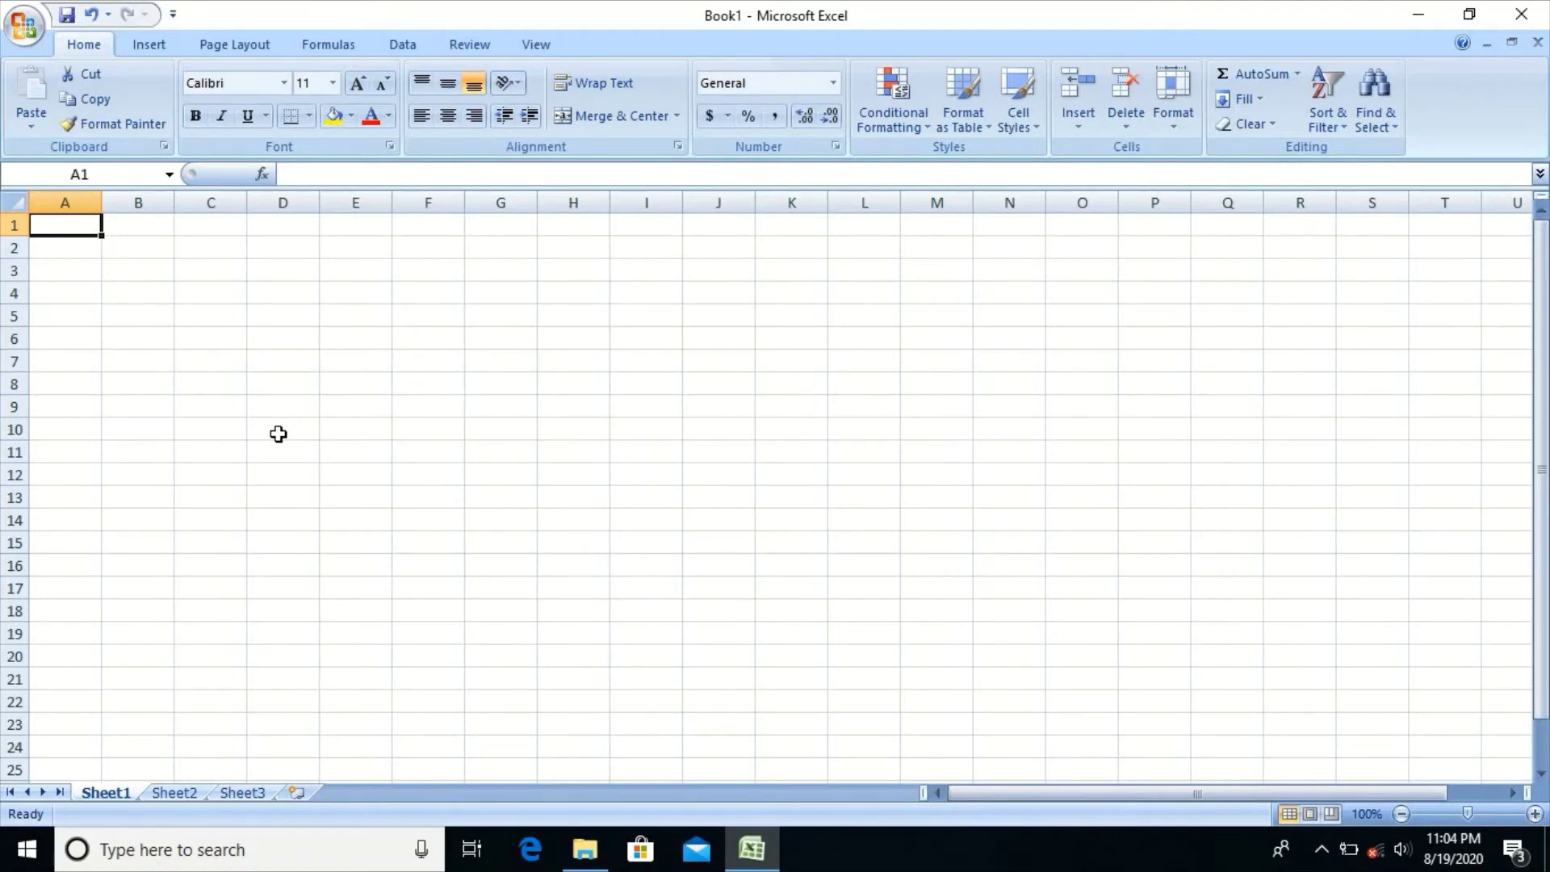
click(278, 434)
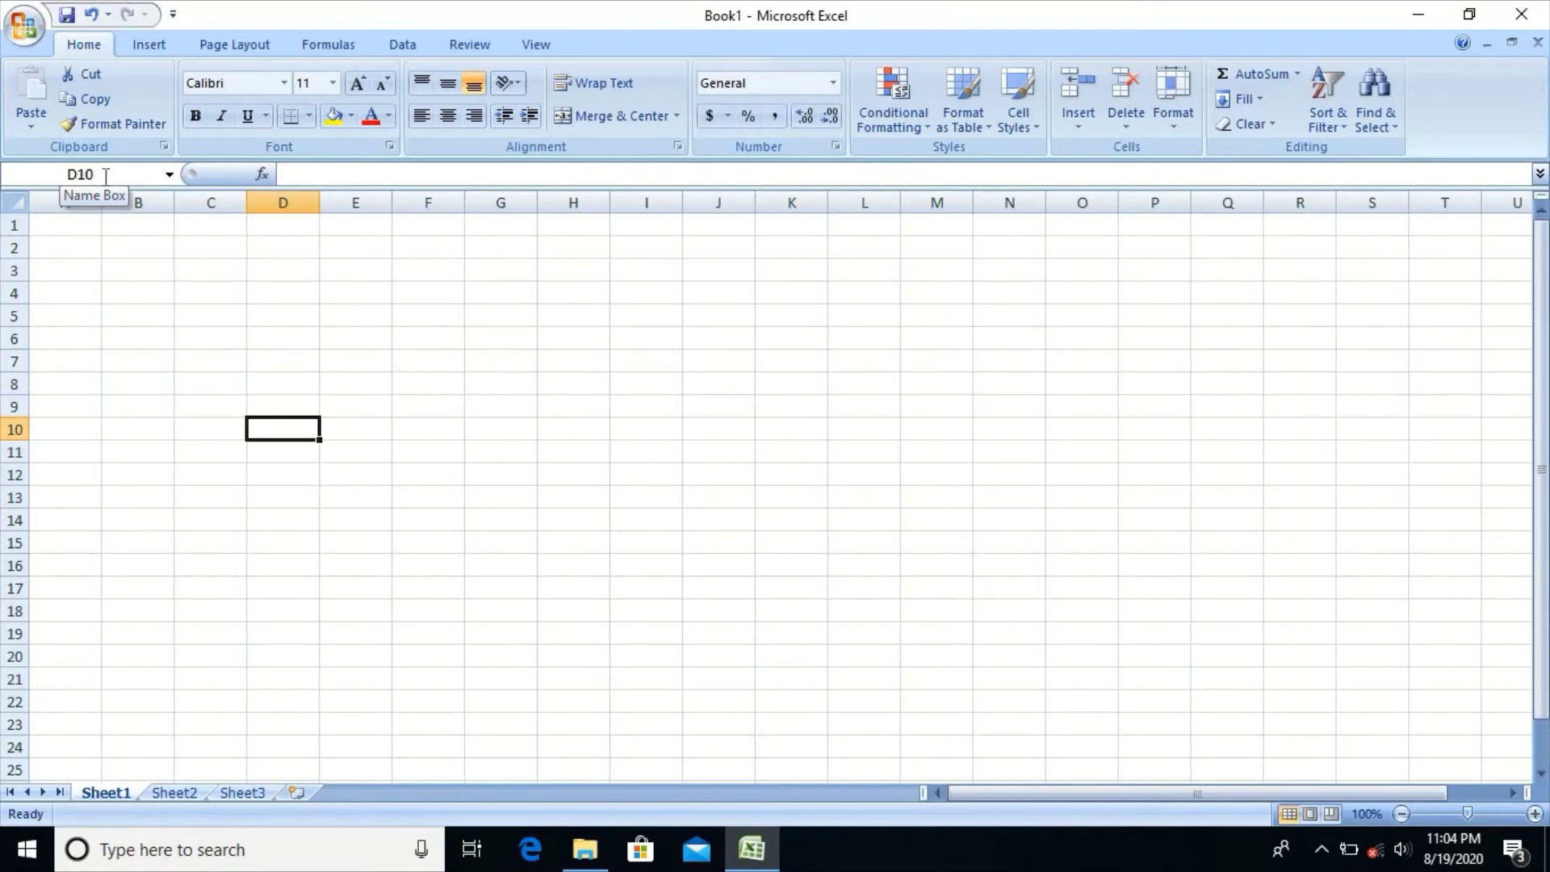
click(129, 249)
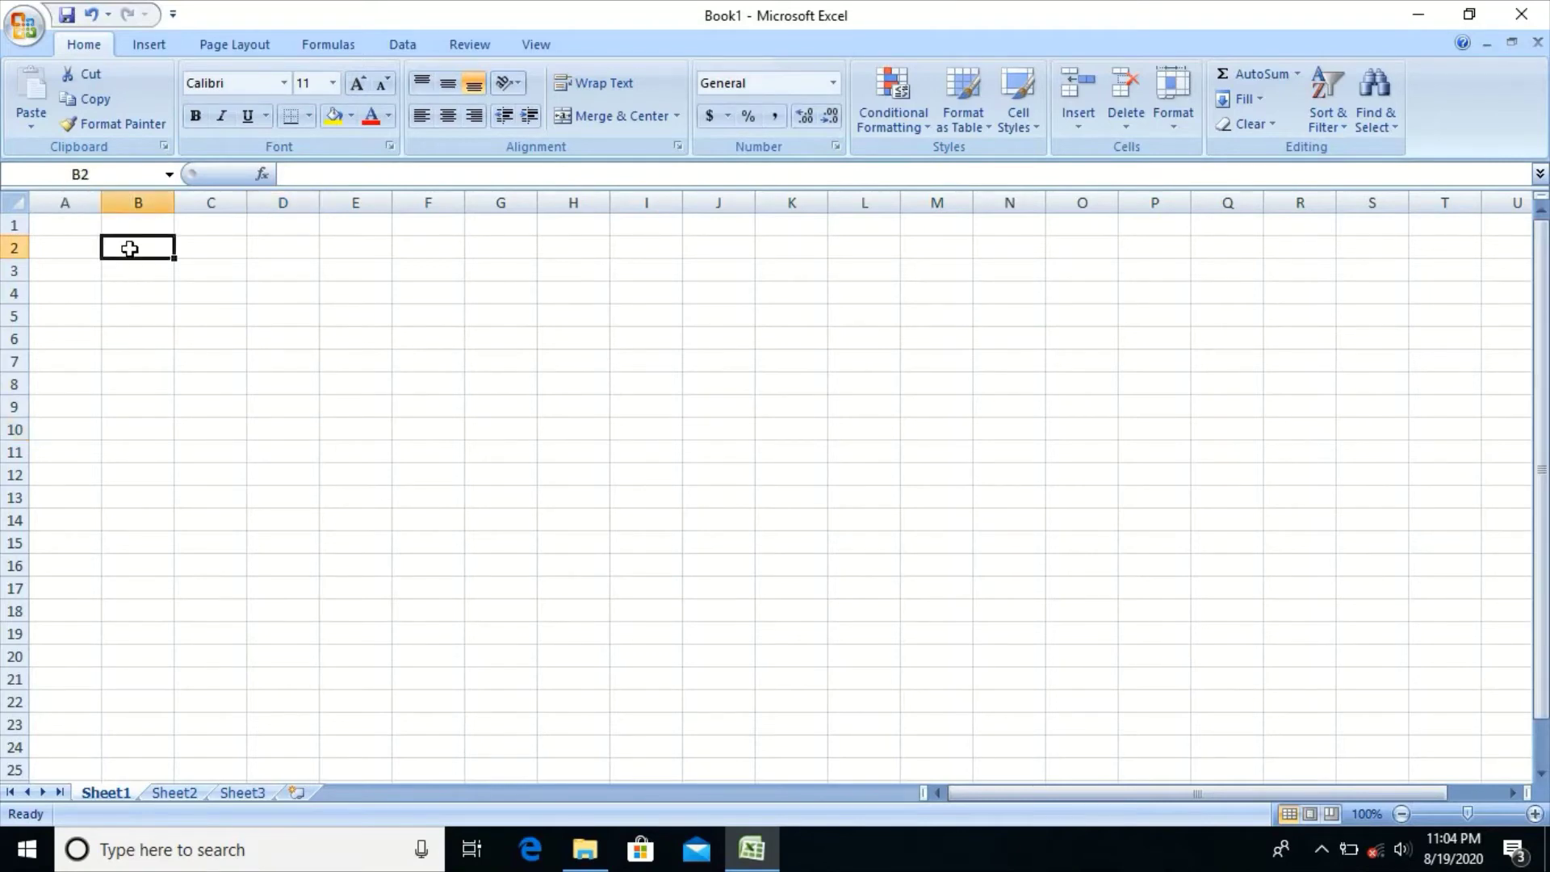
click(131, 307)
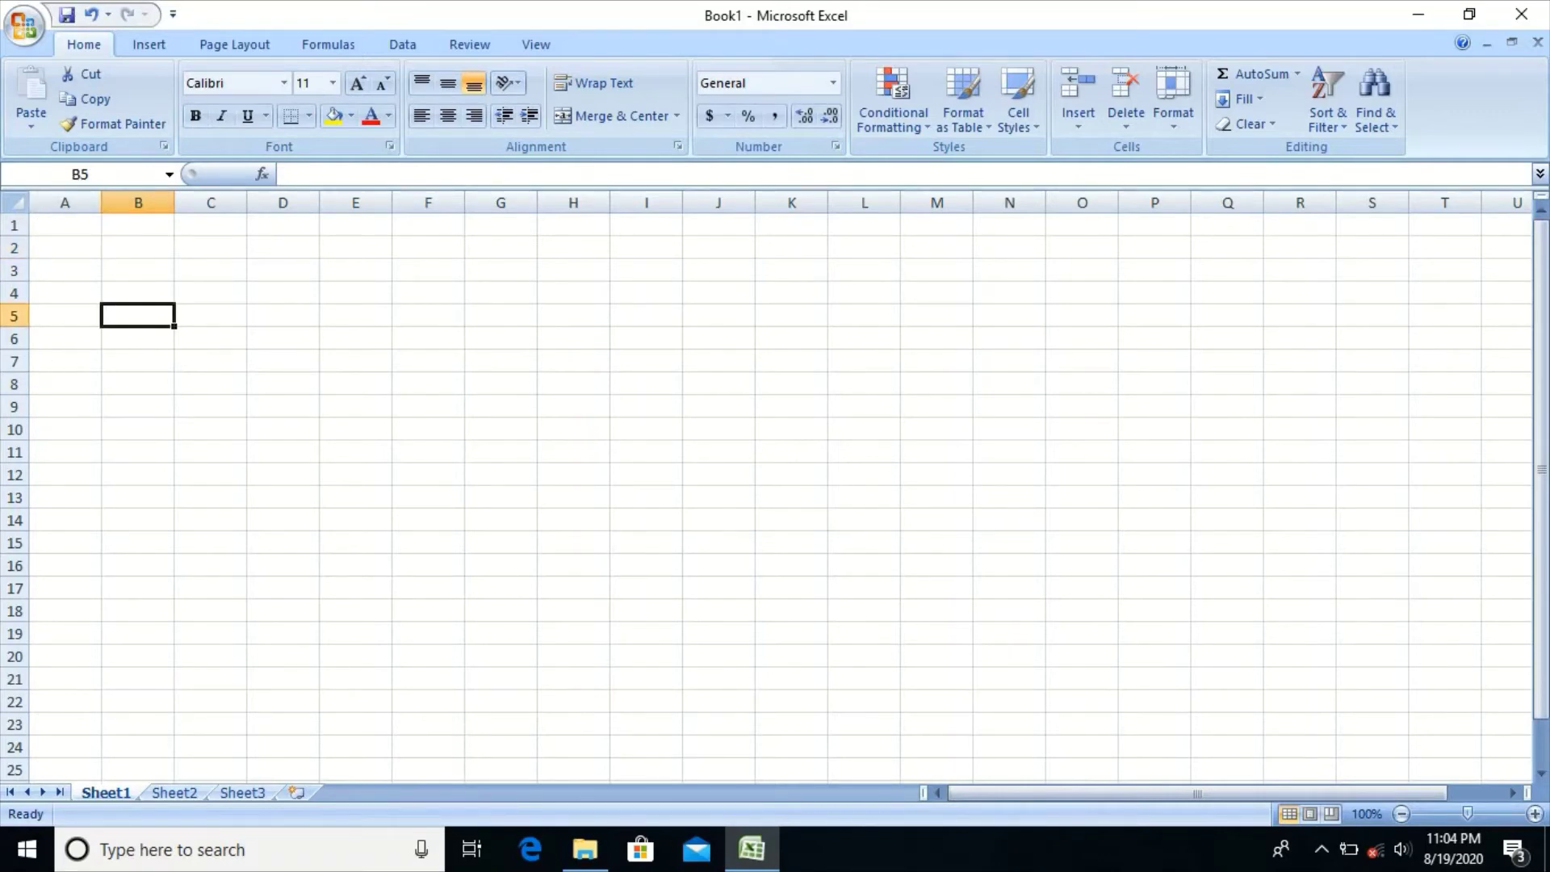
click(67, 363)
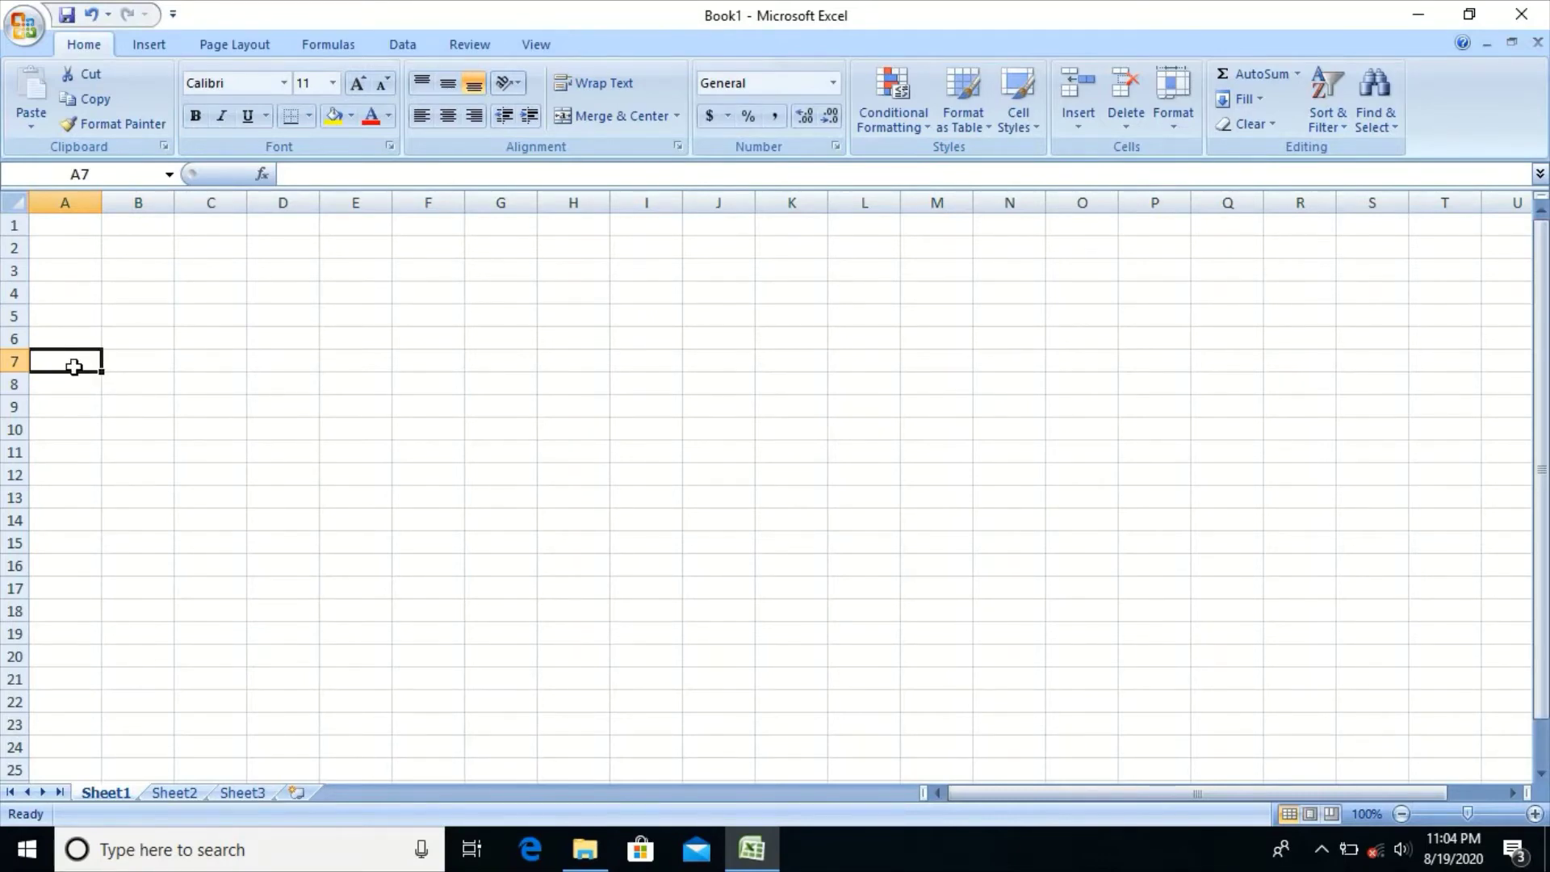
click(74, 229)
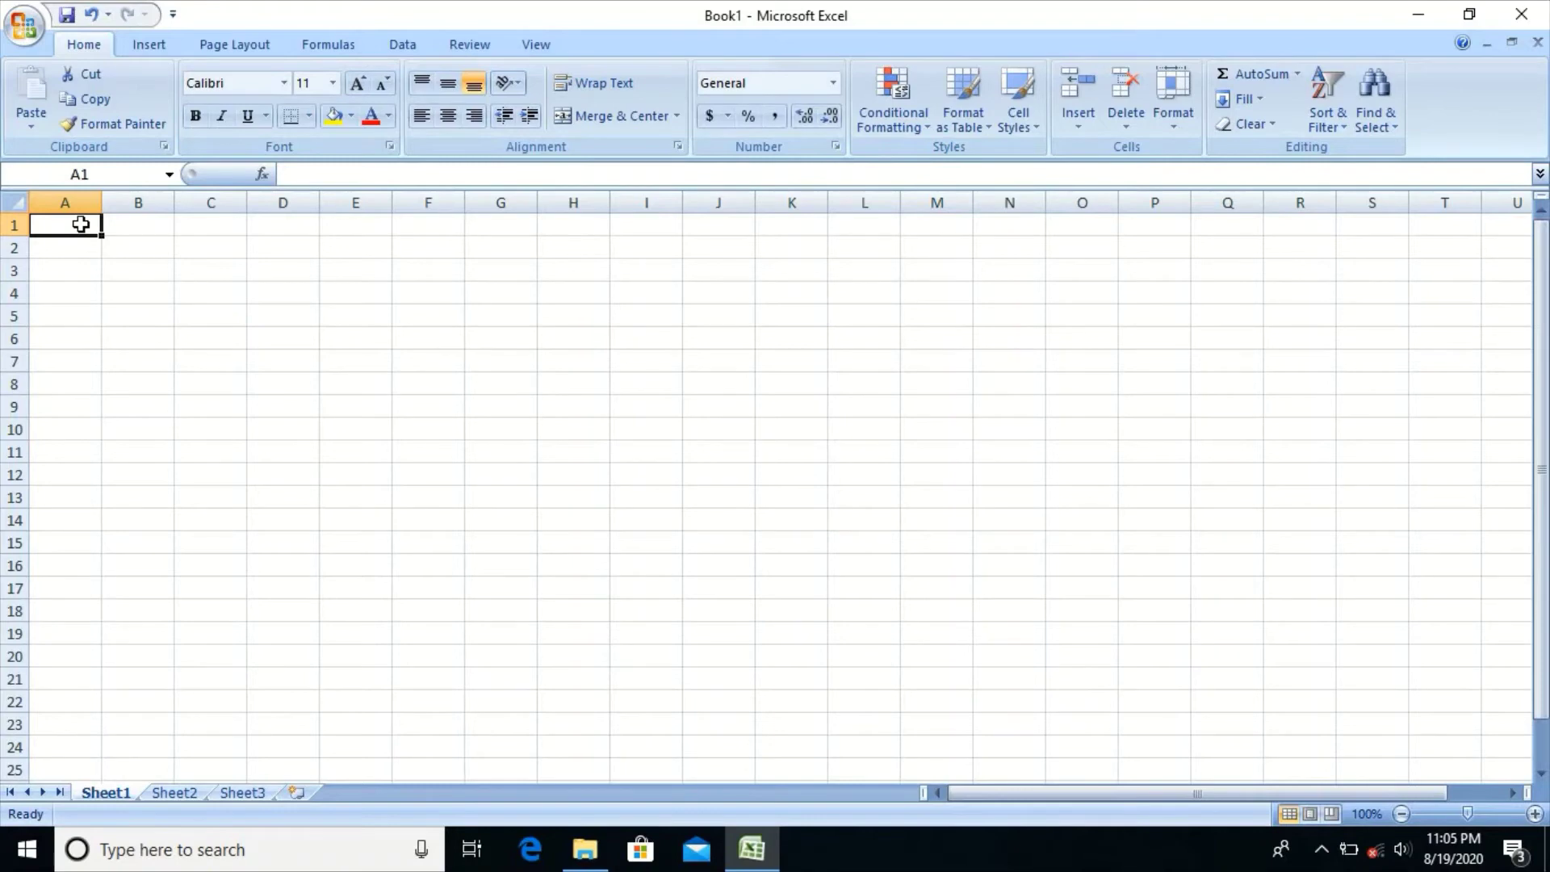
click(128, 254)
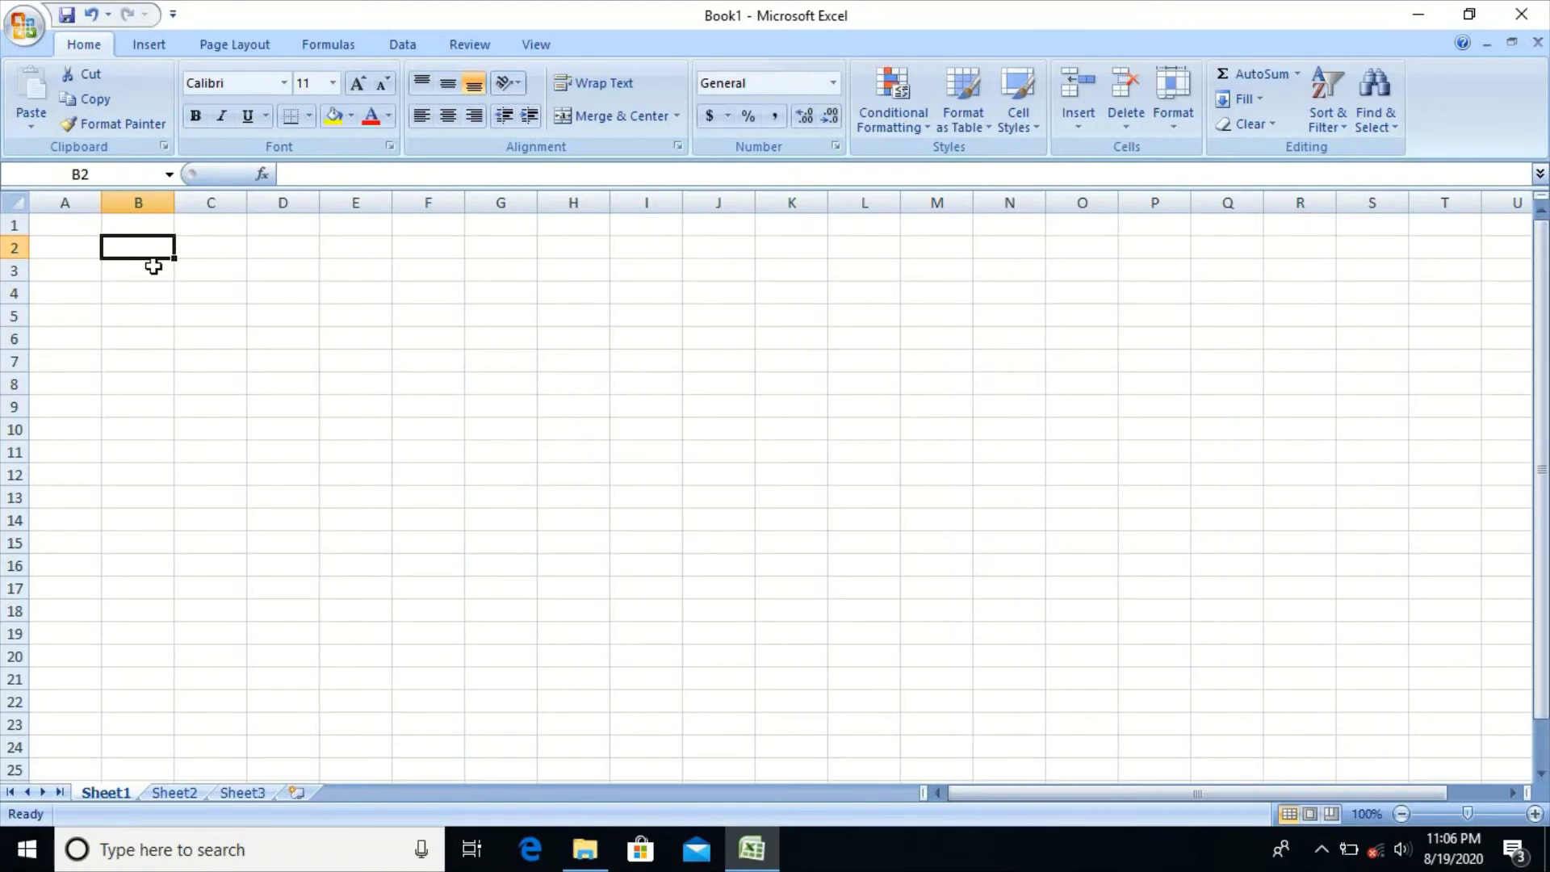
Enter the column headings "Roll No" in cell A1 and "Name" in cell B1.
key(Up)
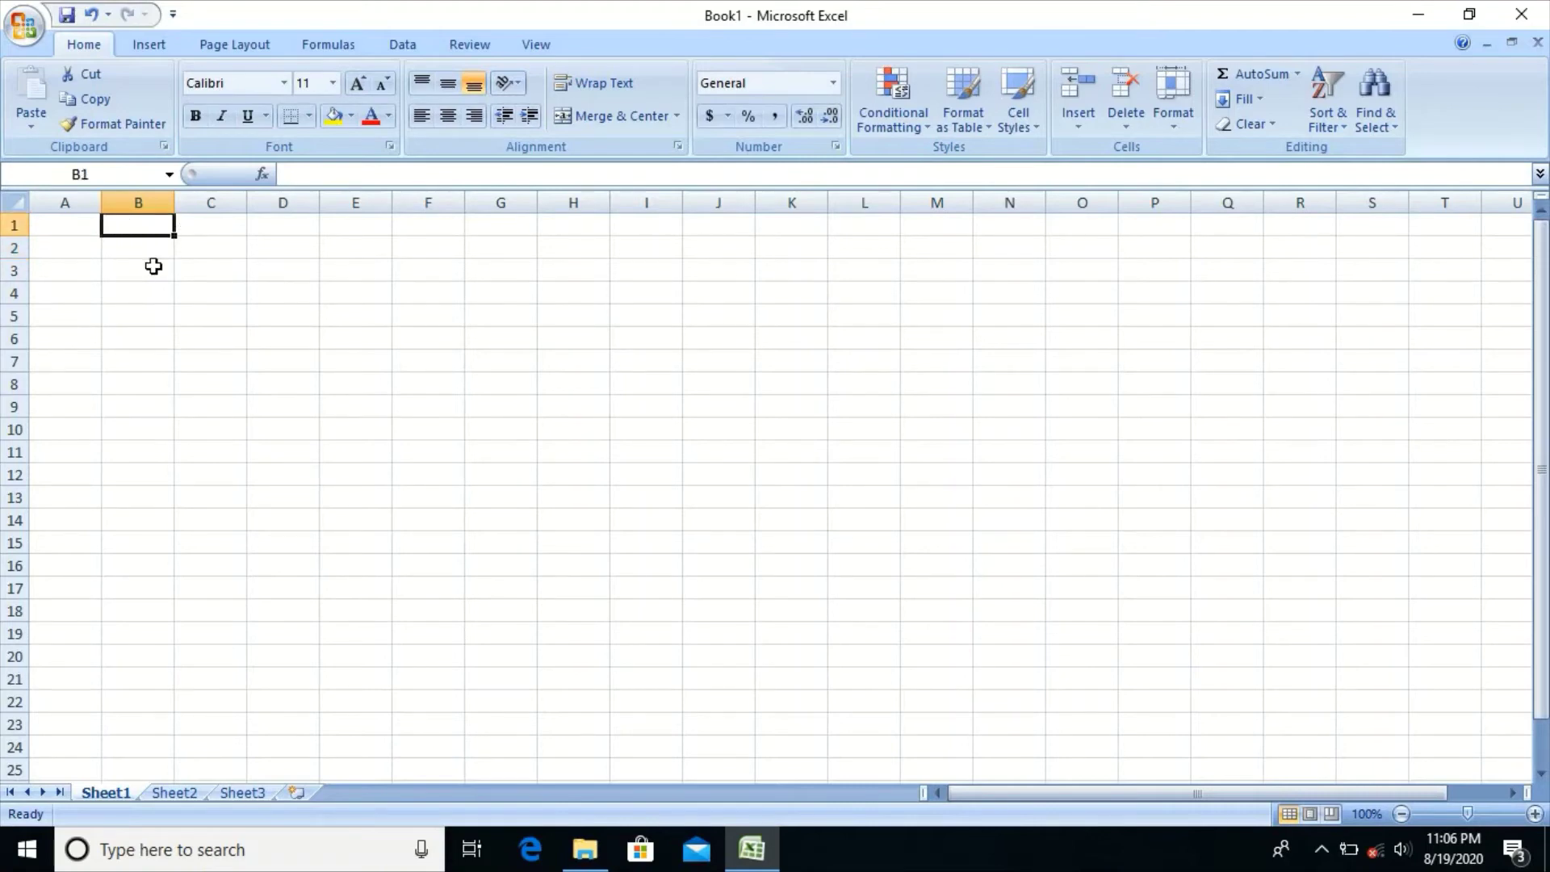
key(Left)
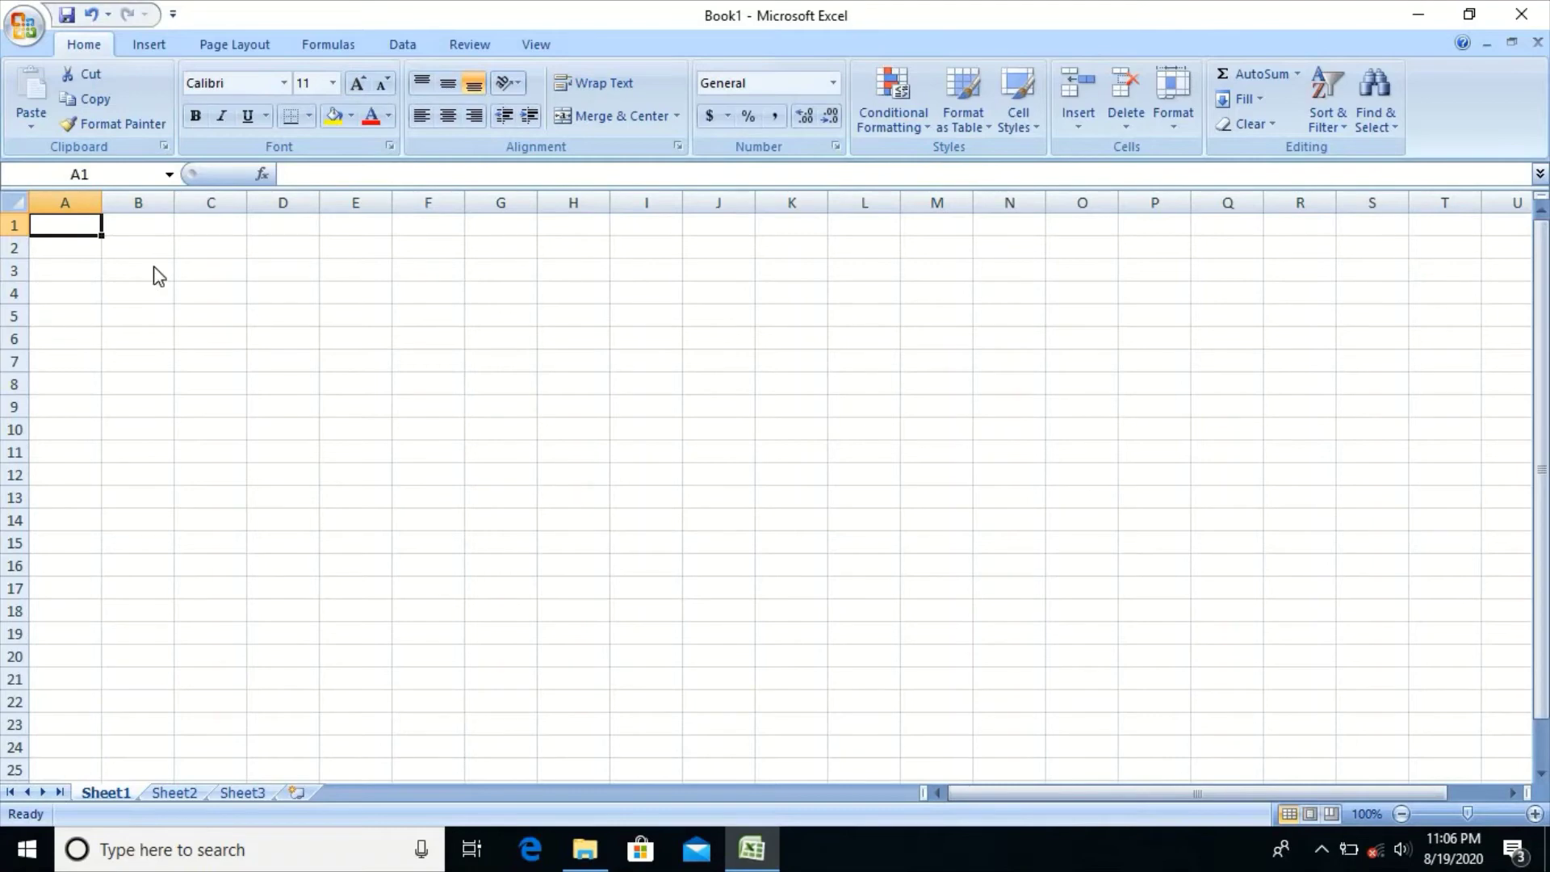
text(Roll)
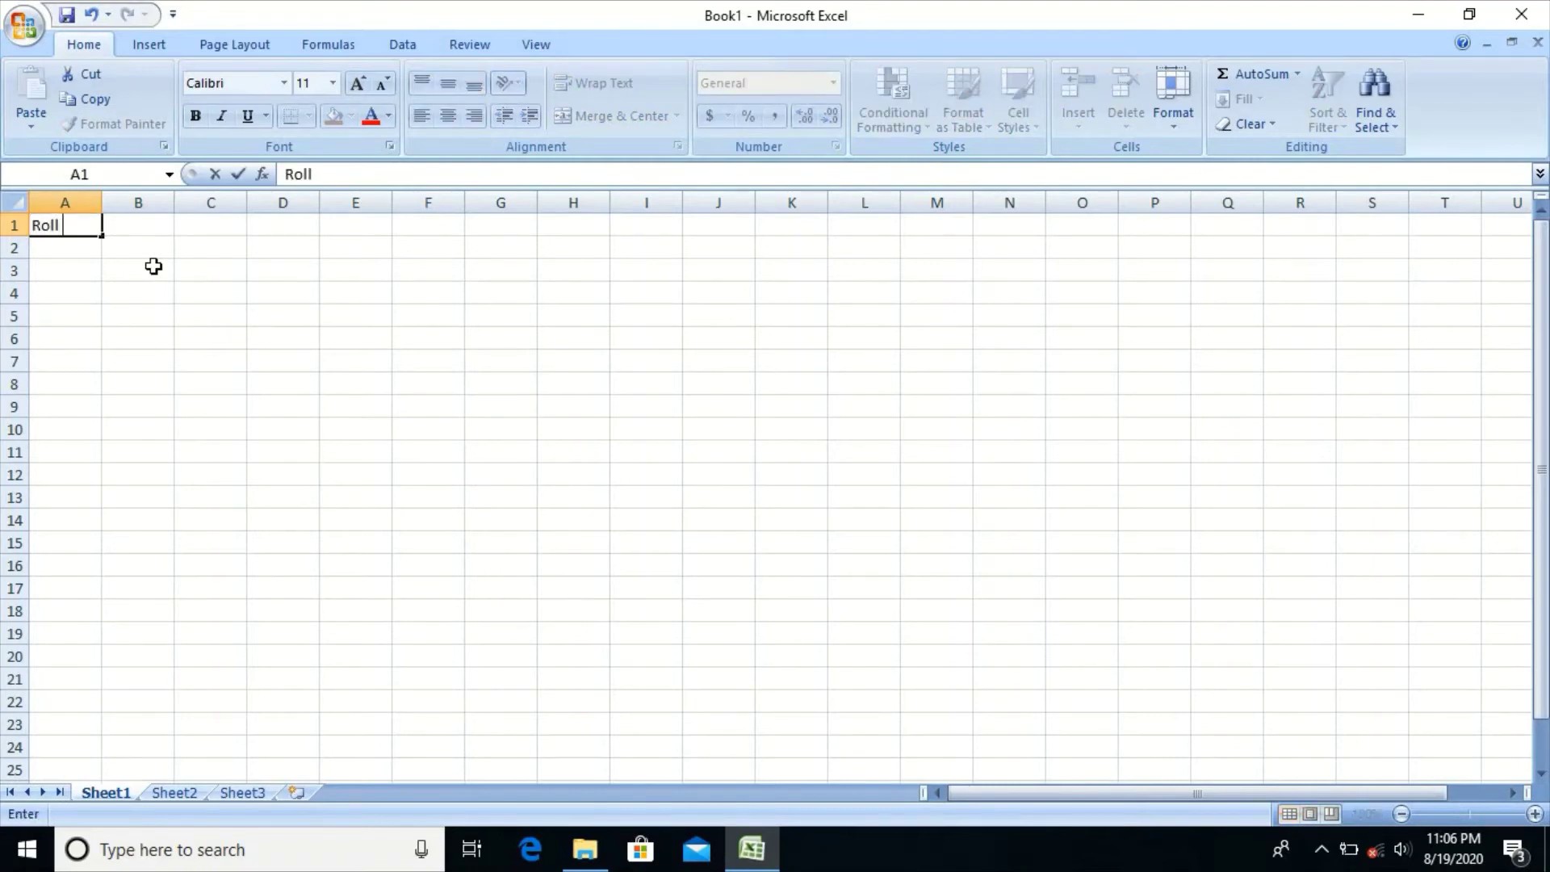
text( No)
click(156, 228)
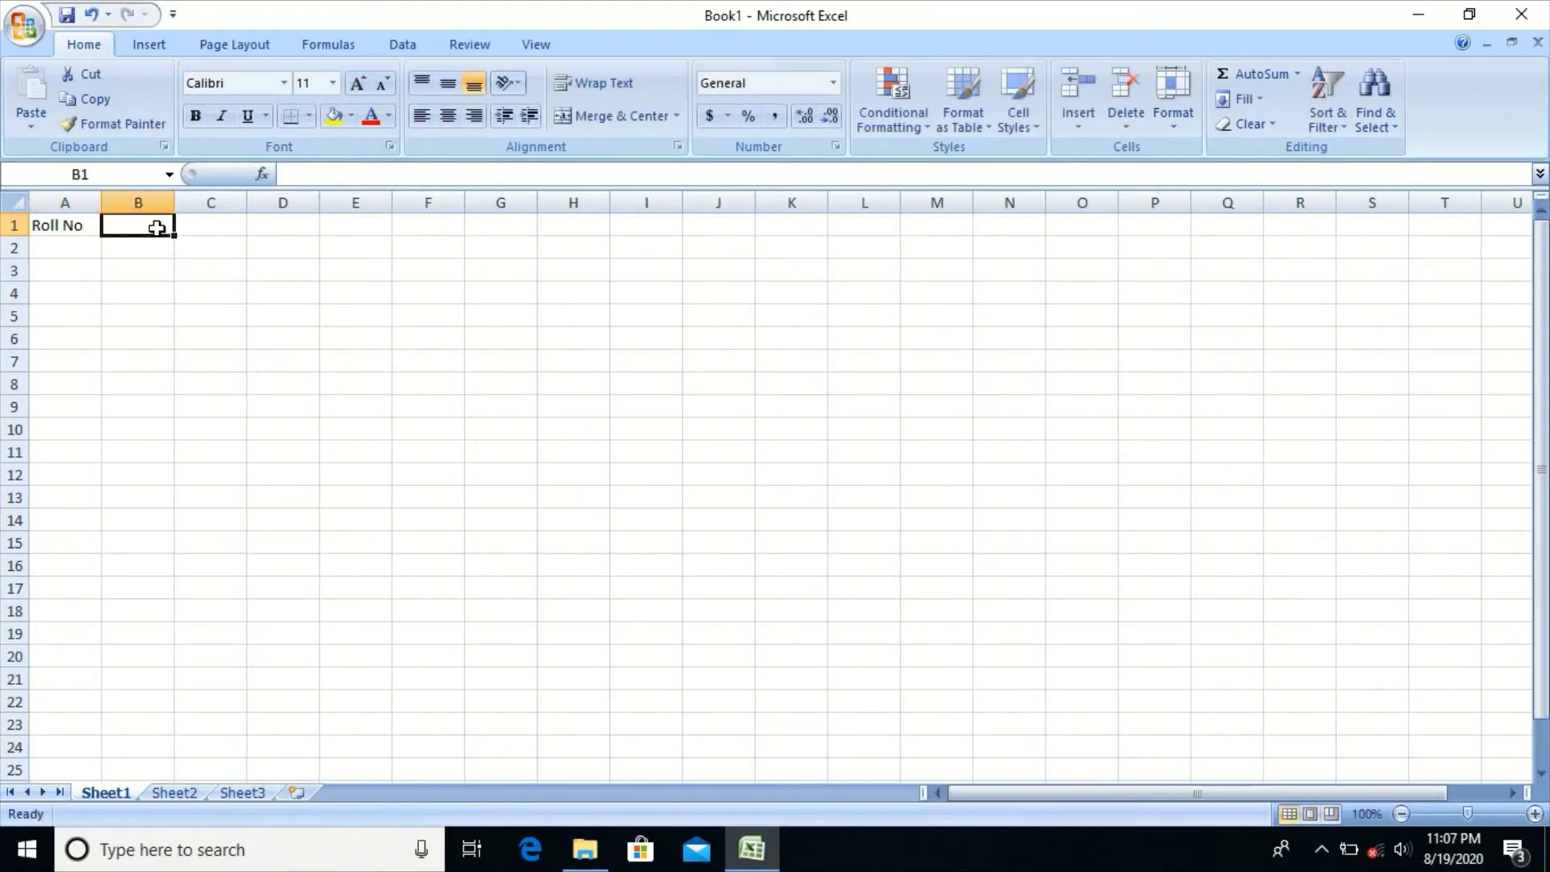
text(Name)
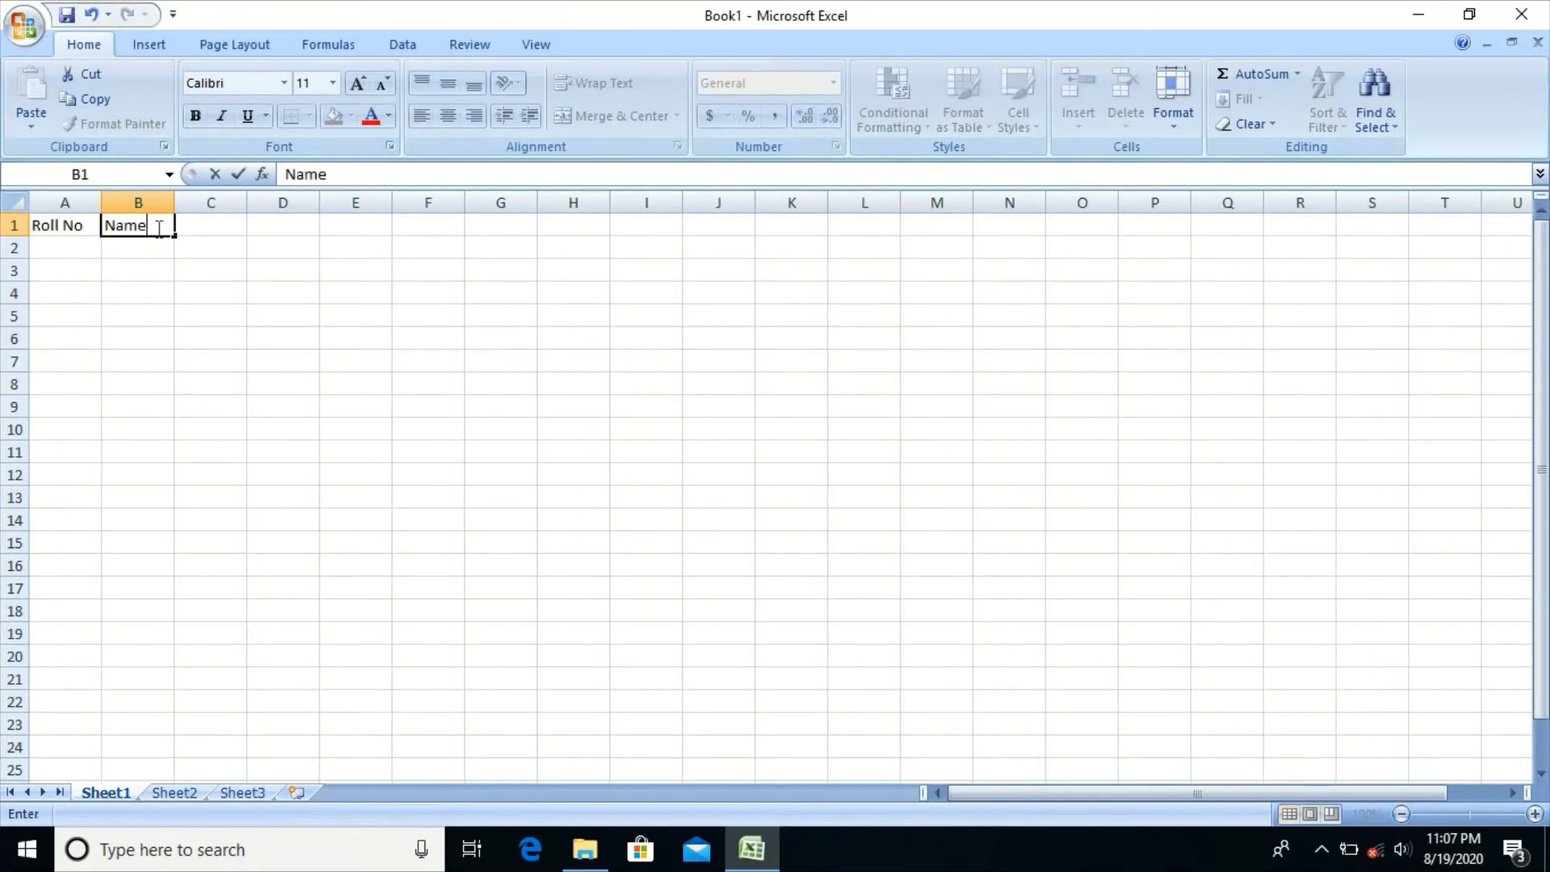
click(203, 226)
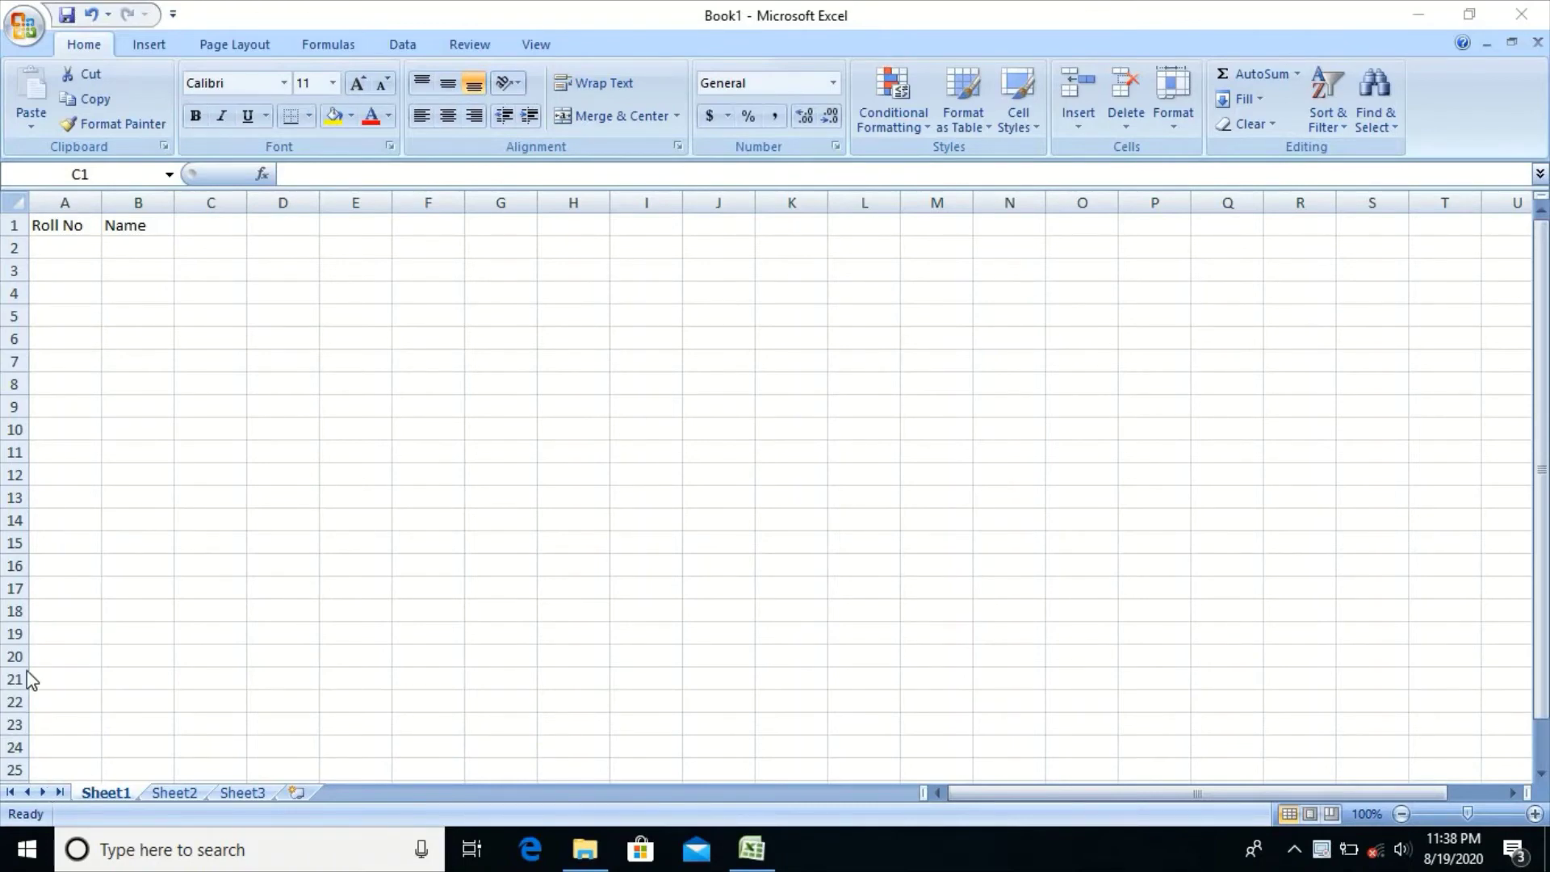
Enter roll number 1 in cell A2 and the first student's name in cell B2.
click(76, 245)
text(1)
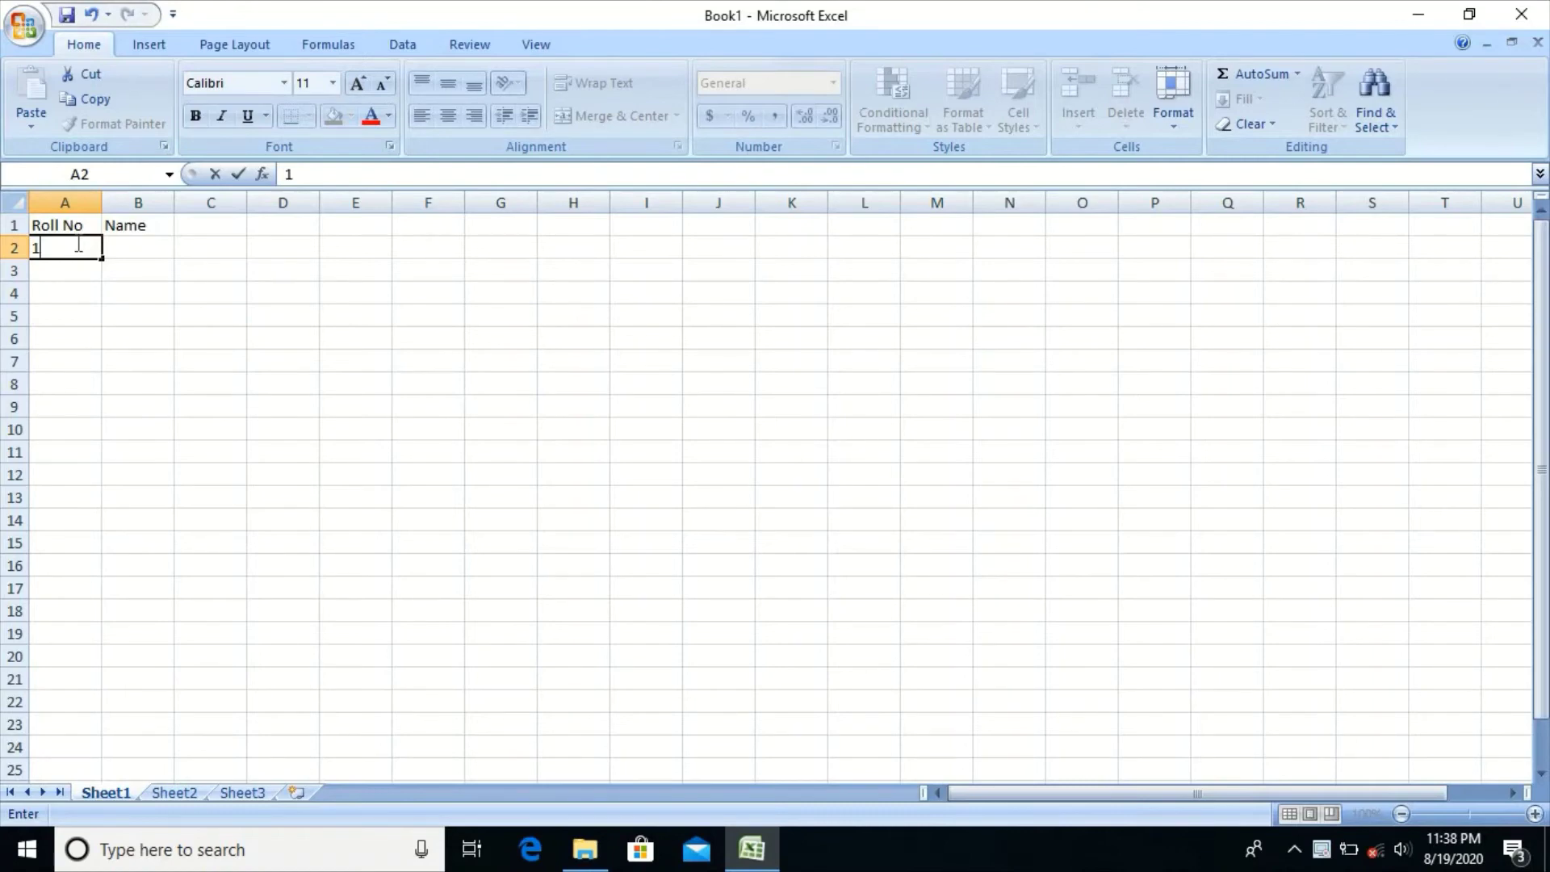
key(Tab)
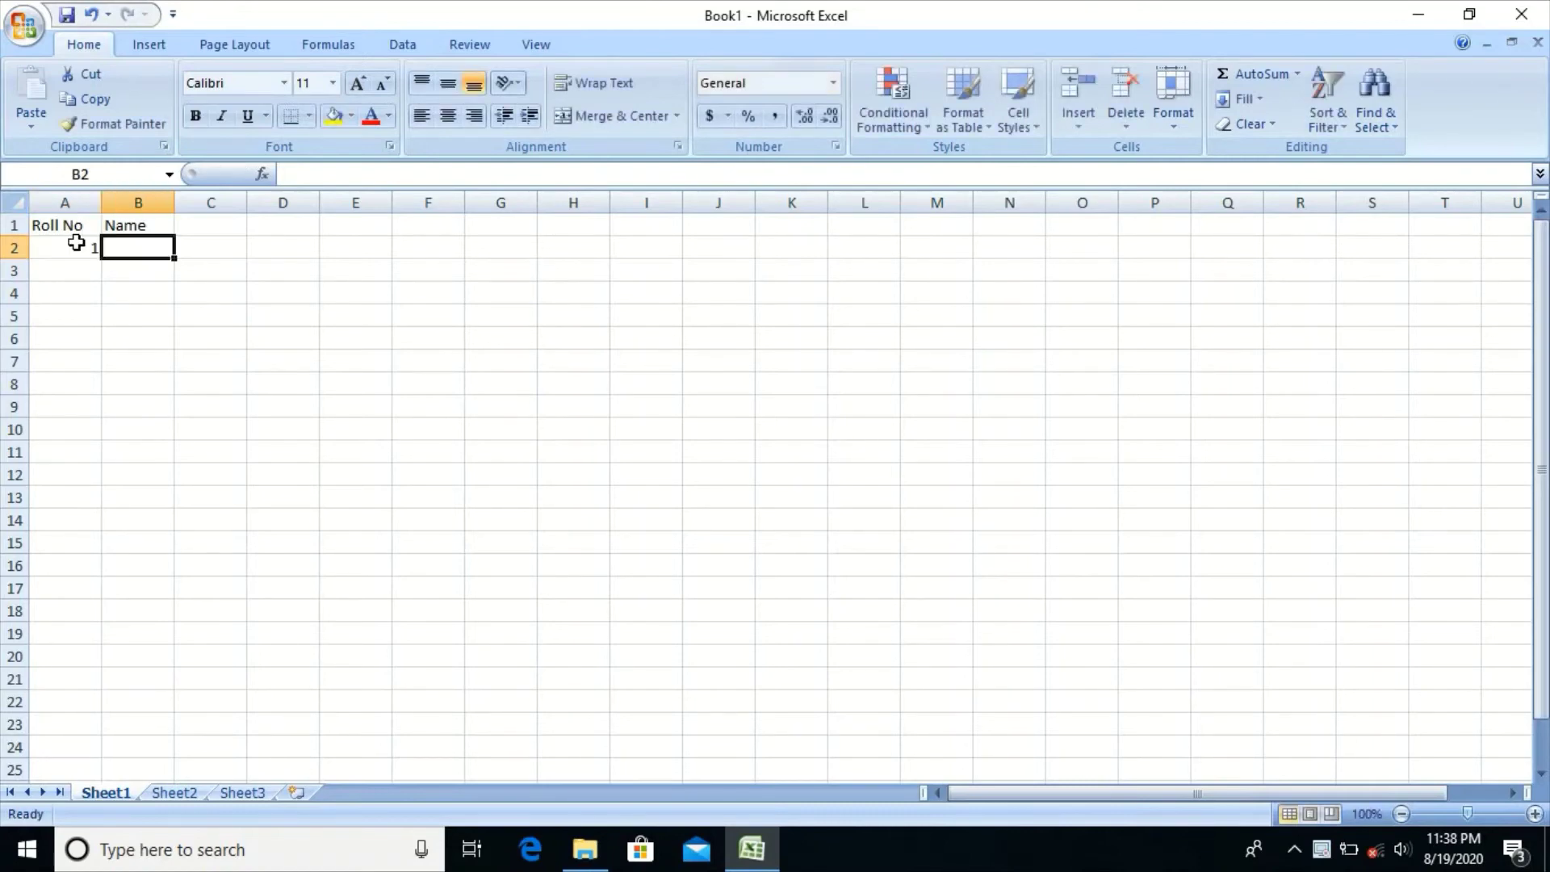
text(A)
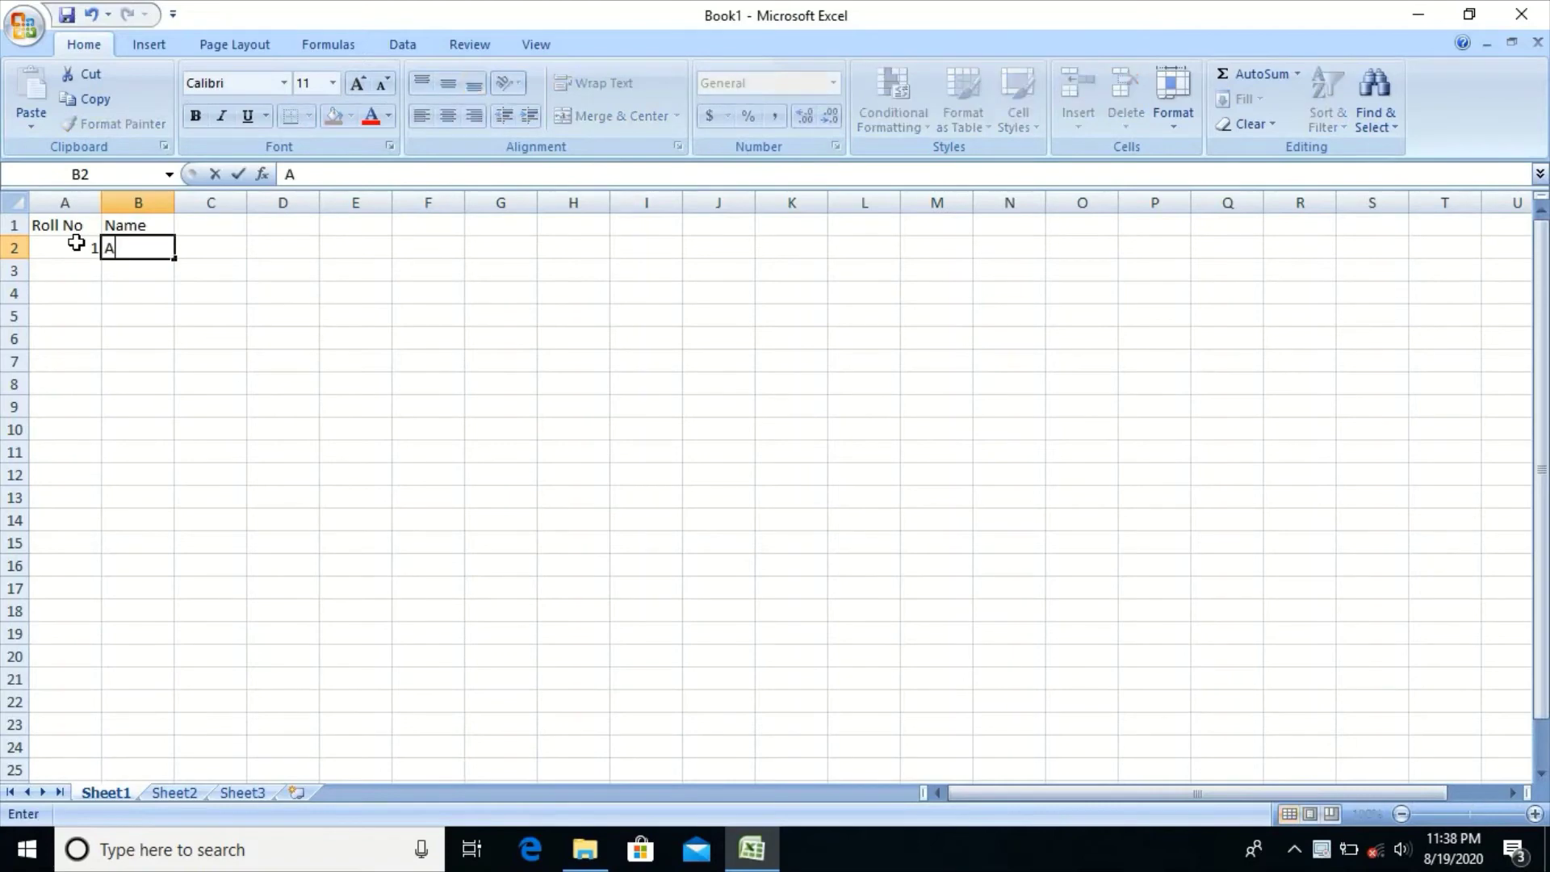
text(nush)
key(Return)
Enter roll number 2 in cell A3 and the second student's name in cell B3.
text(2)
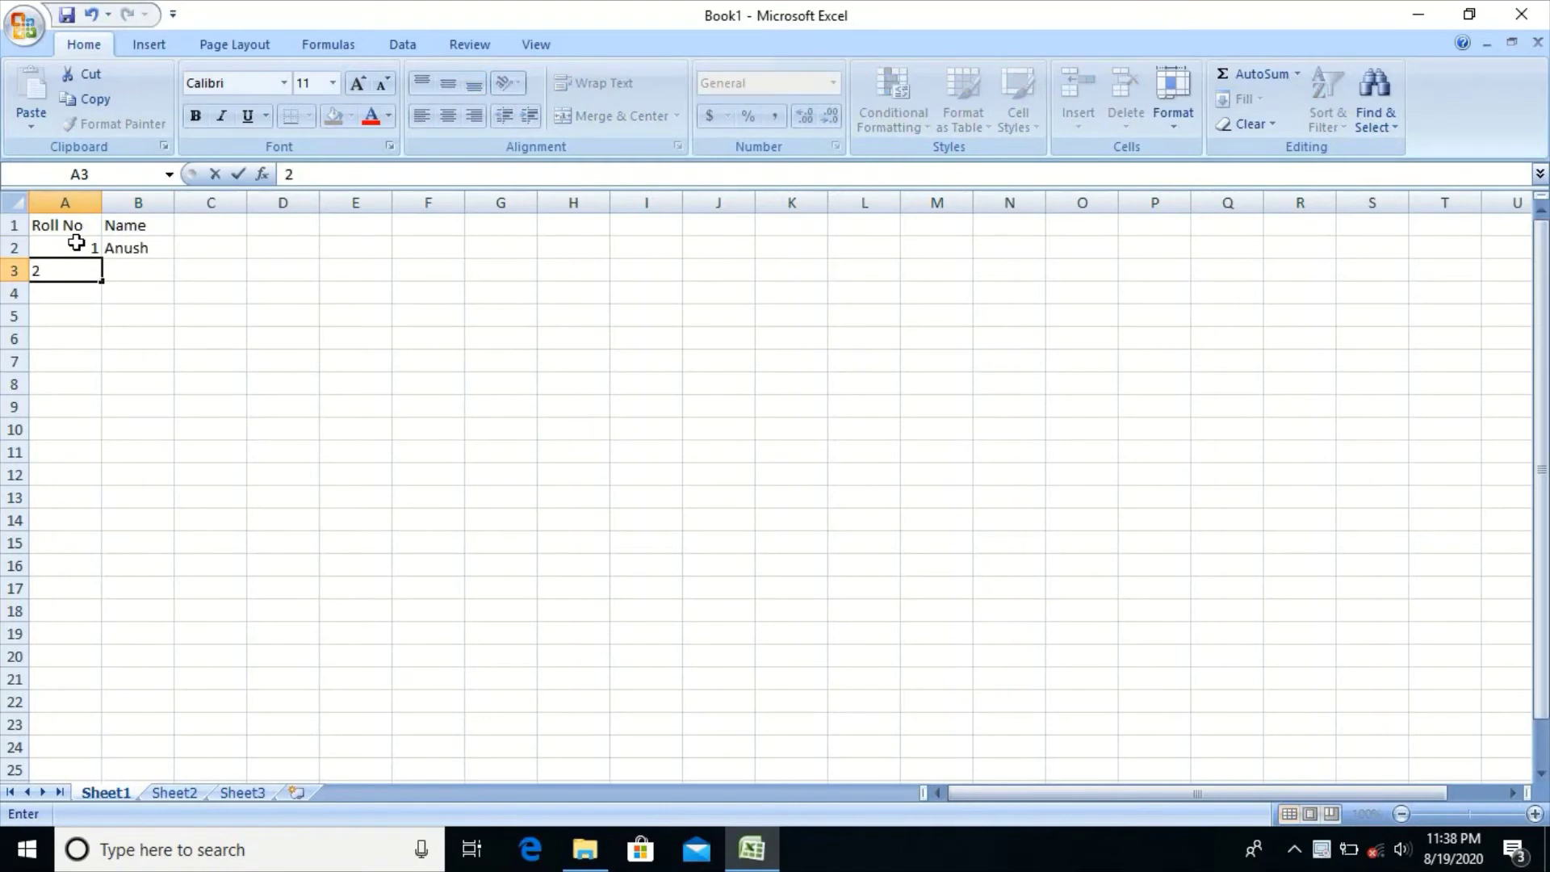
key(Tab)
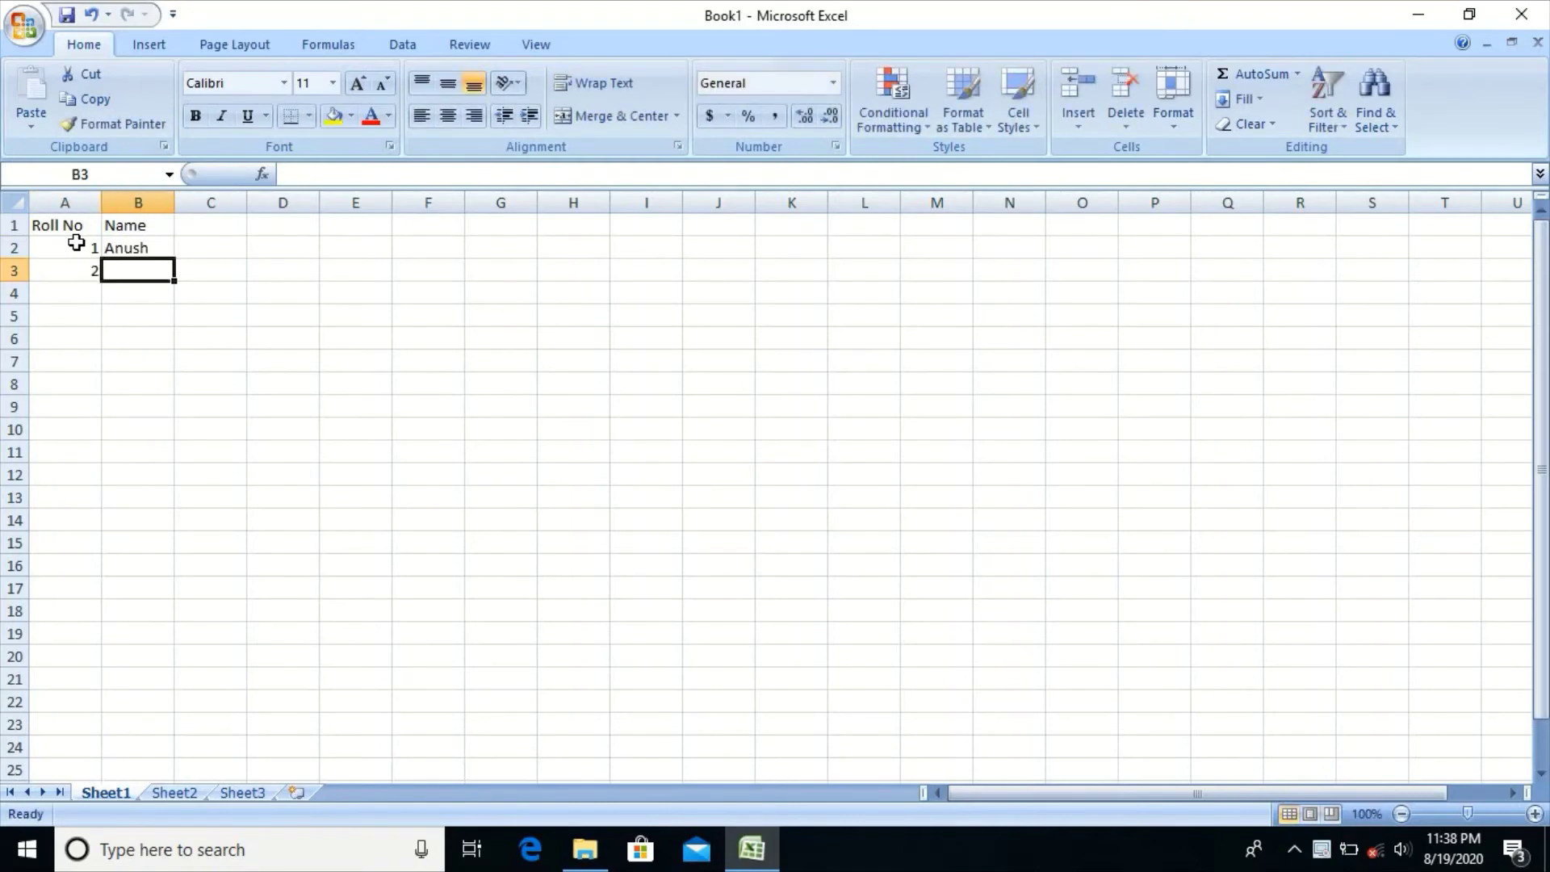
text(Aks)
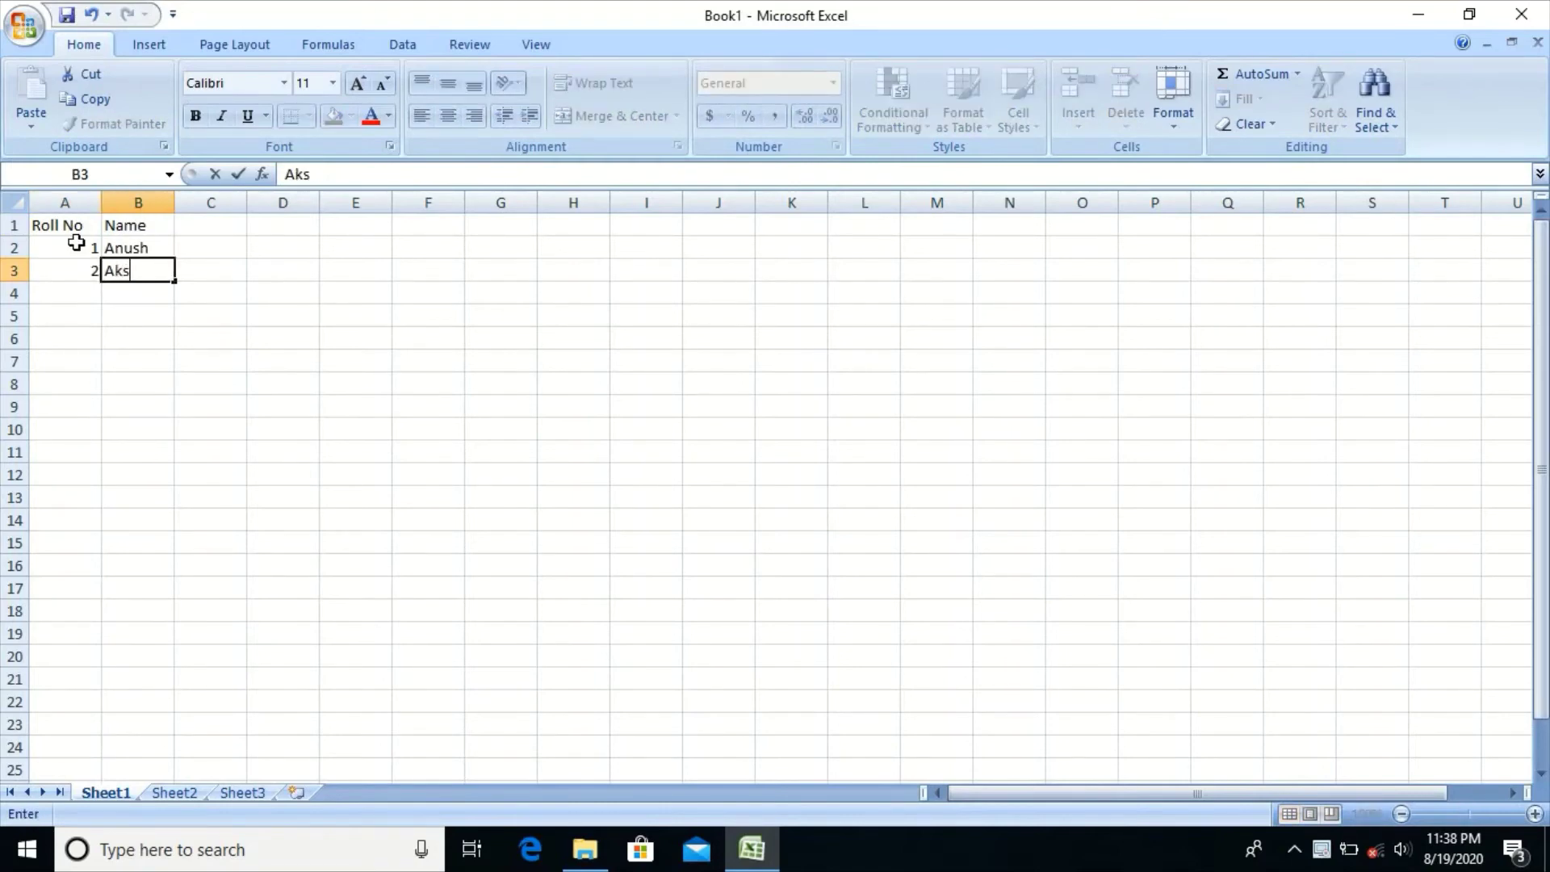
text(hara)
key(Return)
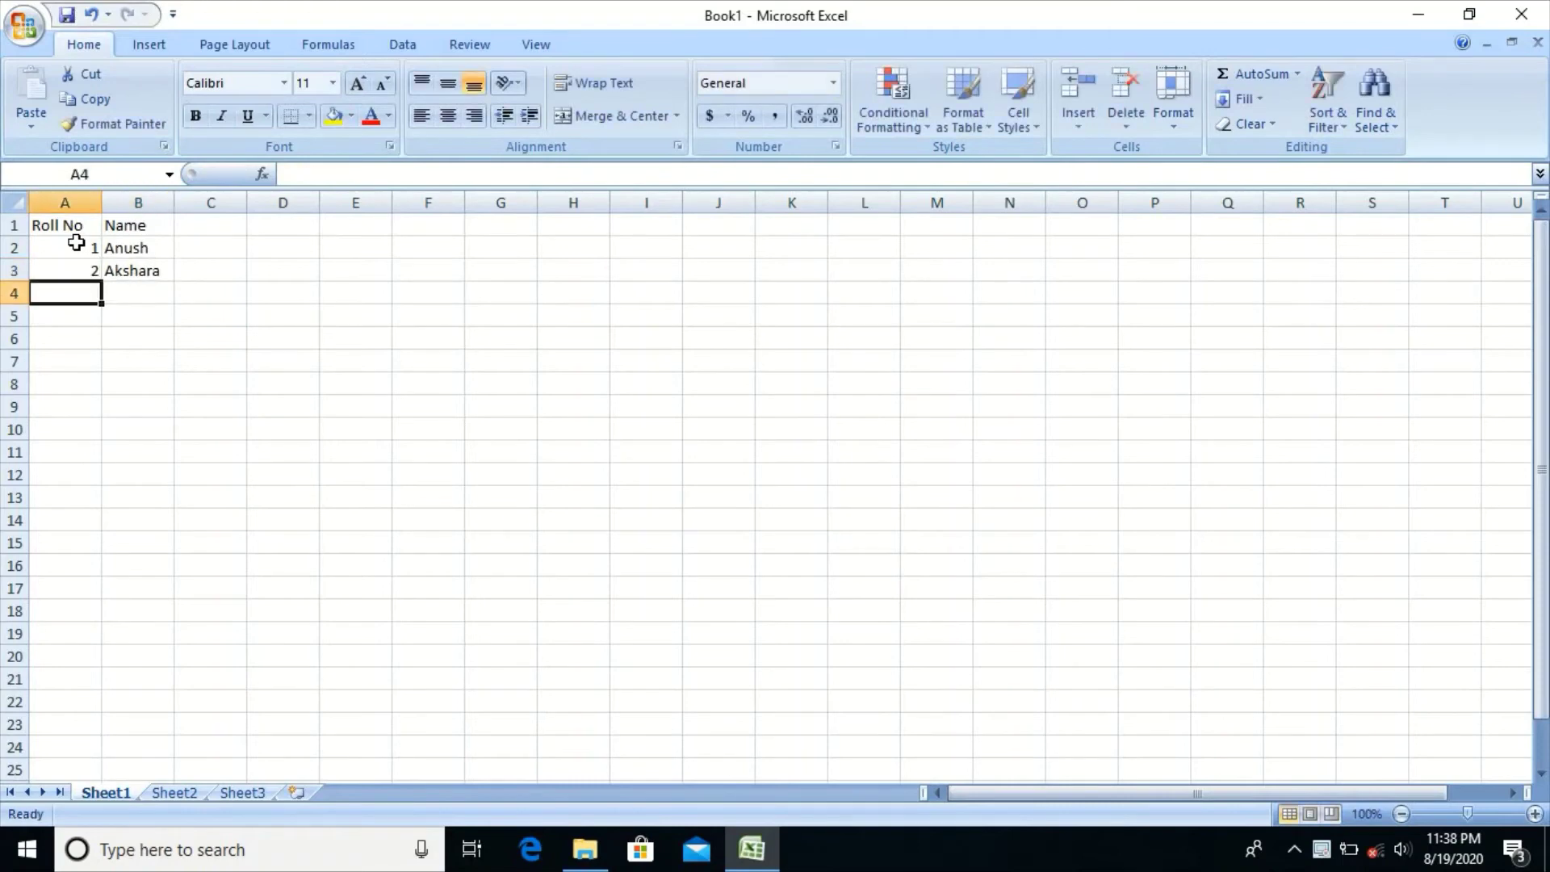
Enter roll number 3 in cell A4 and the third student's name in cell B4.
text(3)
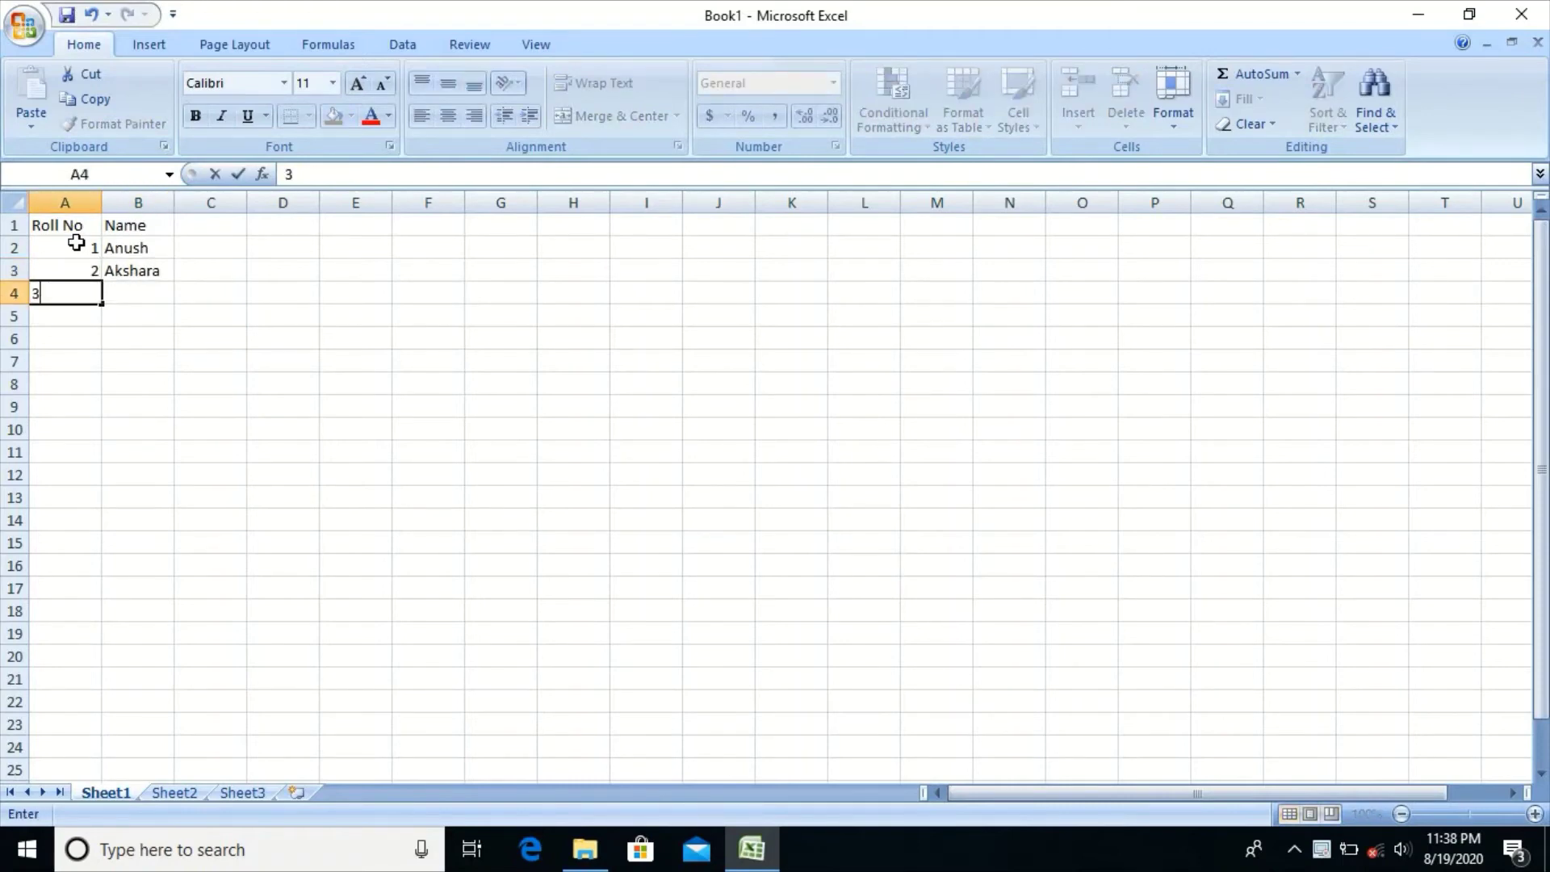
key(Tab)
text(C)
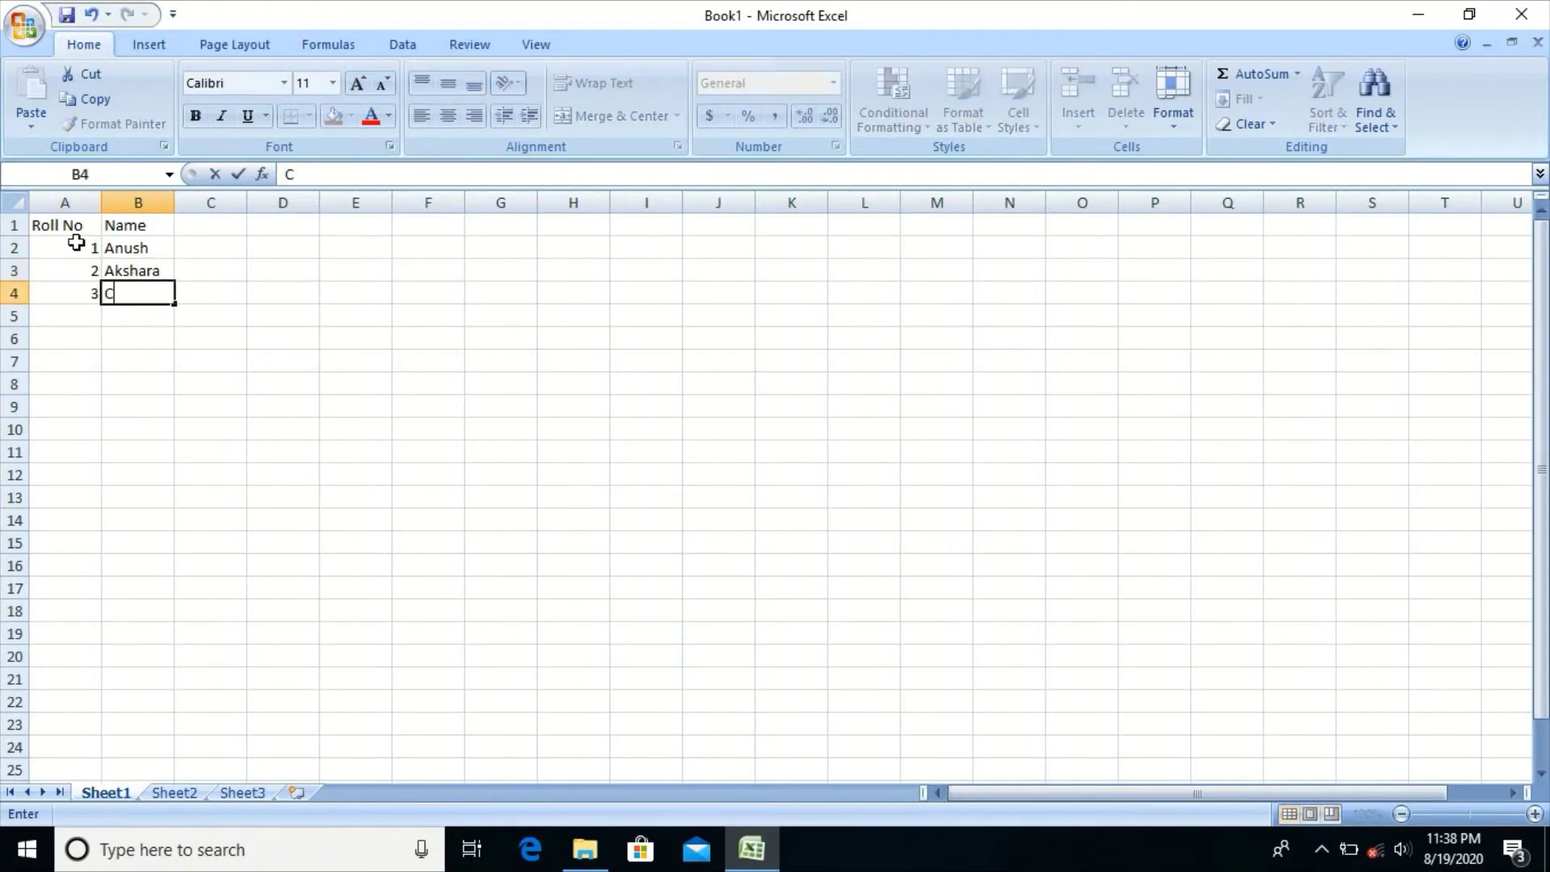
text(hetana)
key(Return)
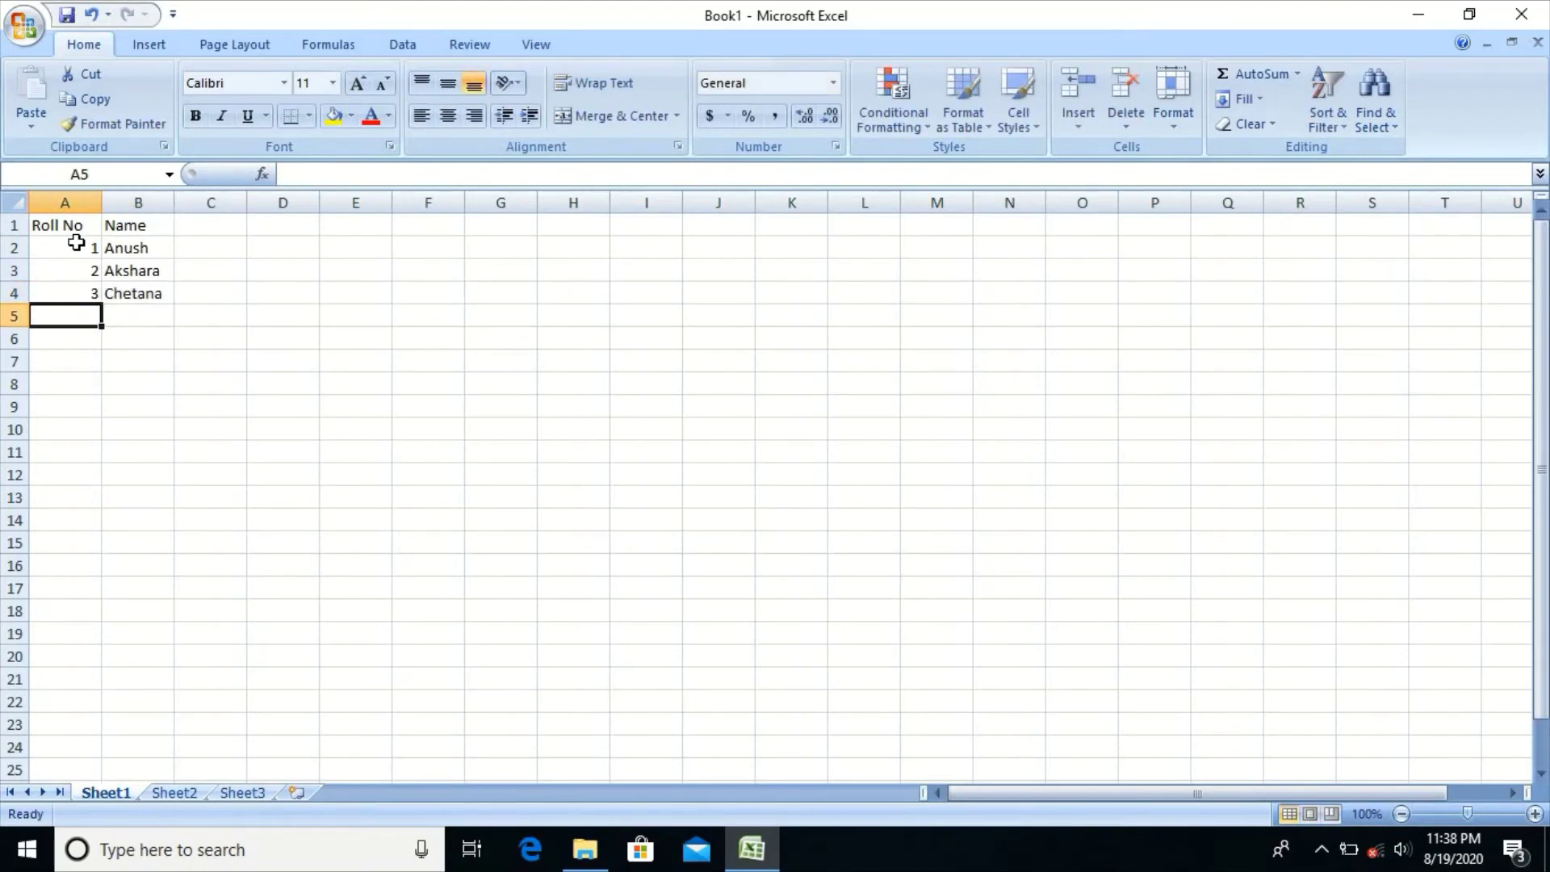
Enter roll number 4 in cell A5 and the fourth student's name in cell B5.
text(4)
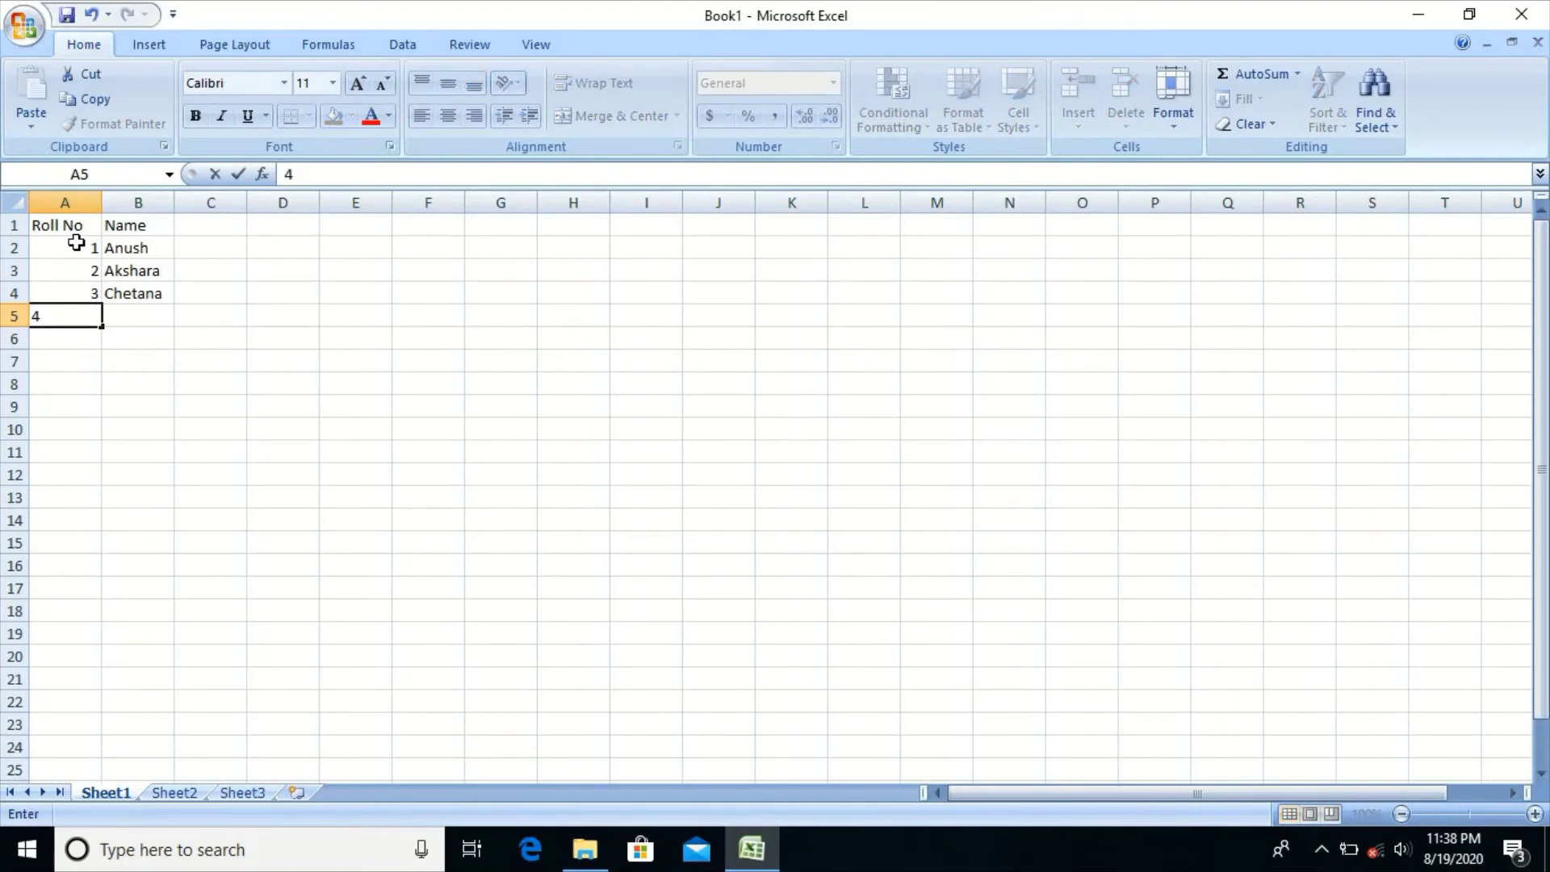
key(Tab)
text(D)
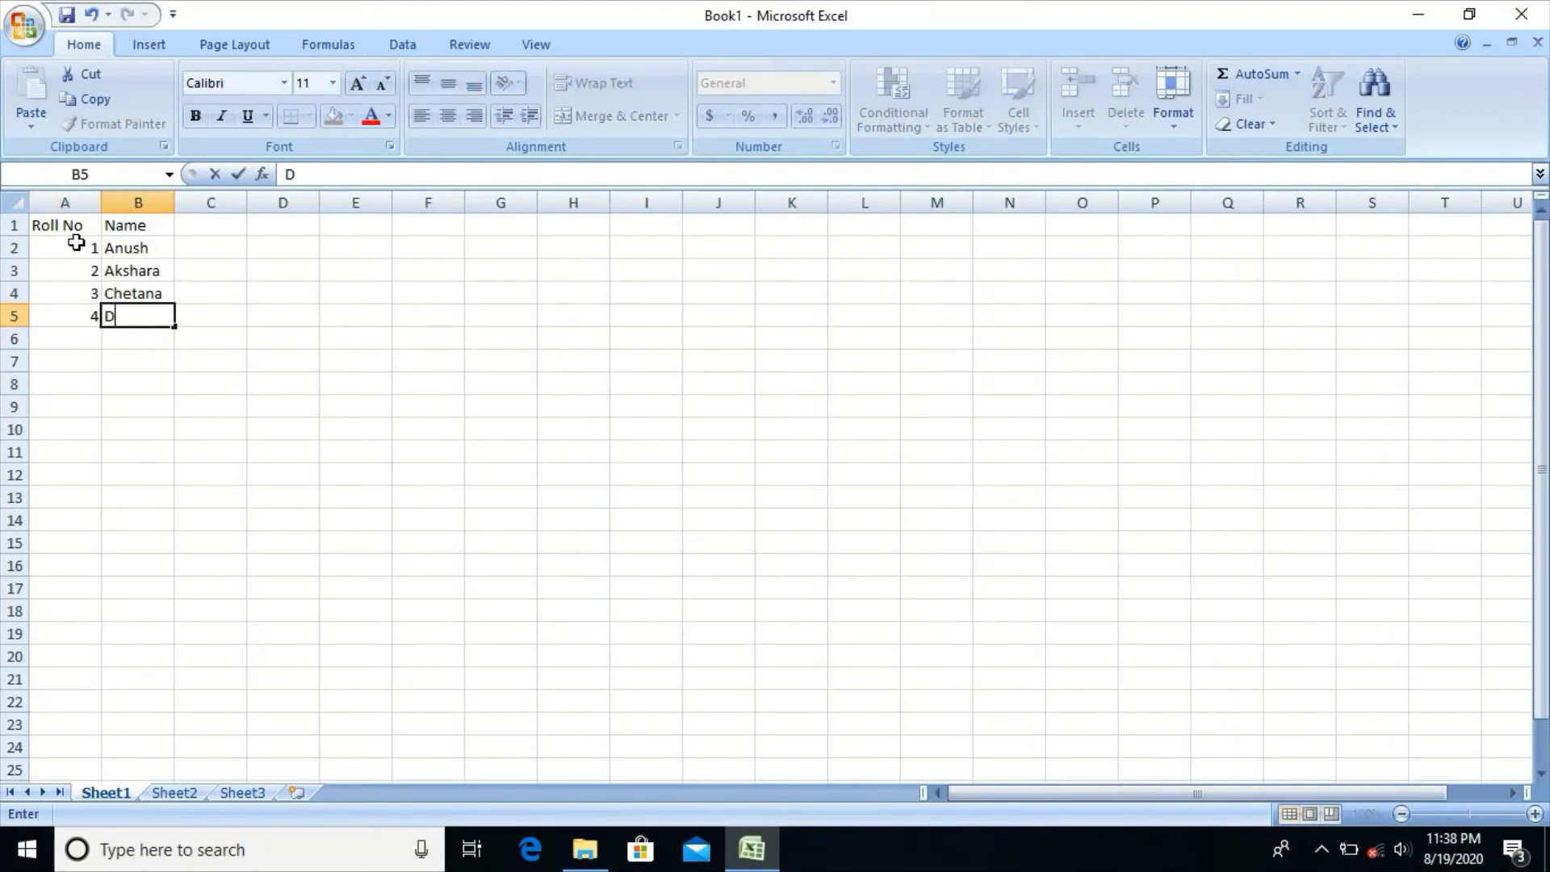
text(ivya)
key(Return)
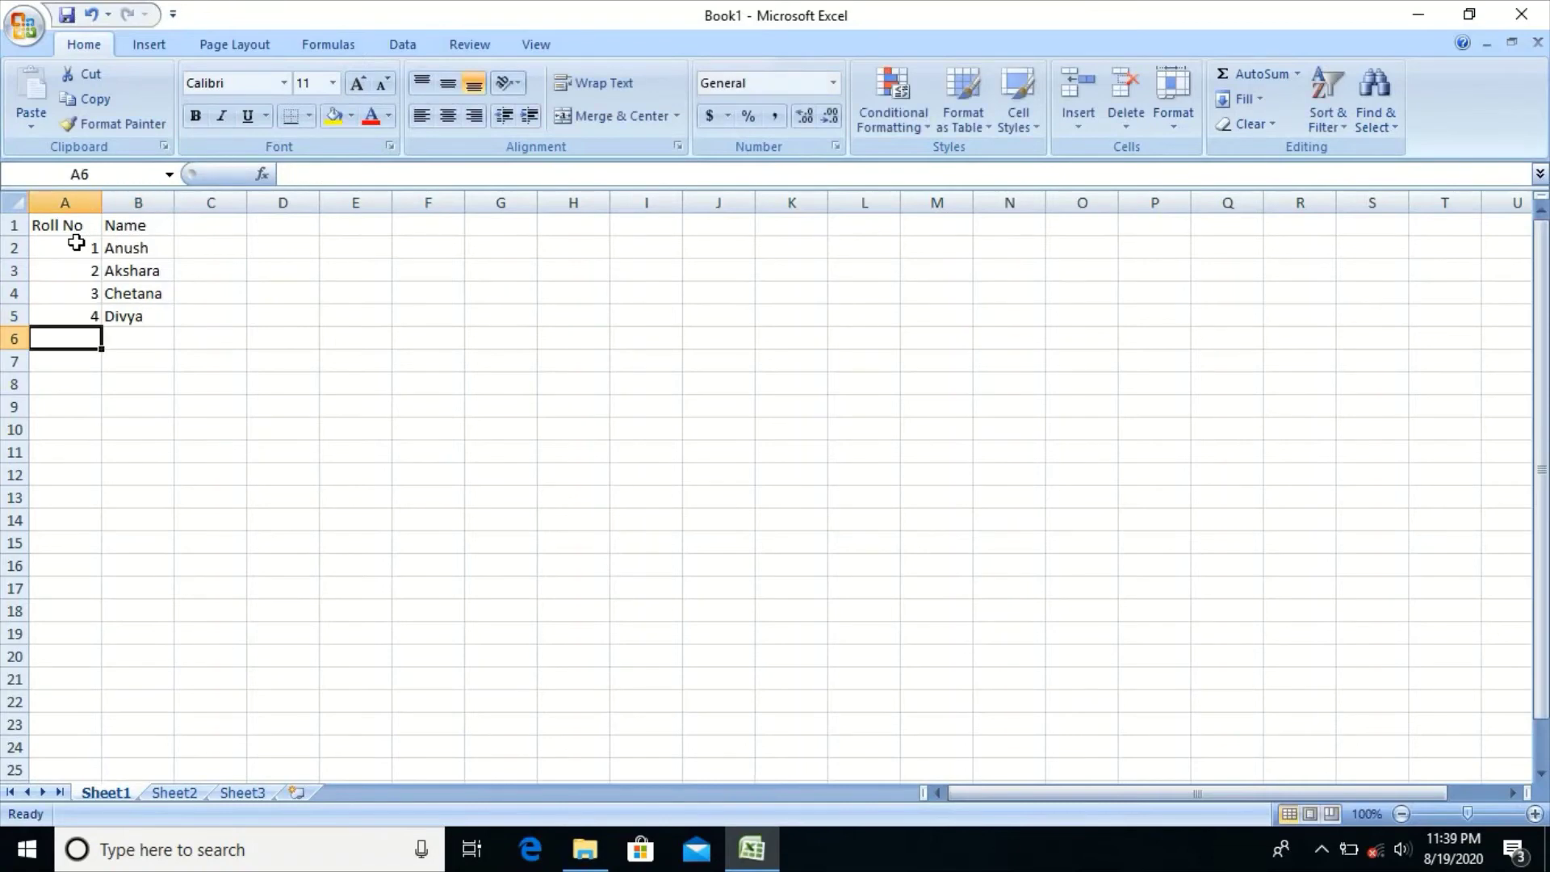
Enter roll number 5 in cell A6 and the fifth student's name in cell B6.
text(5)
key(Tab)
text(N)
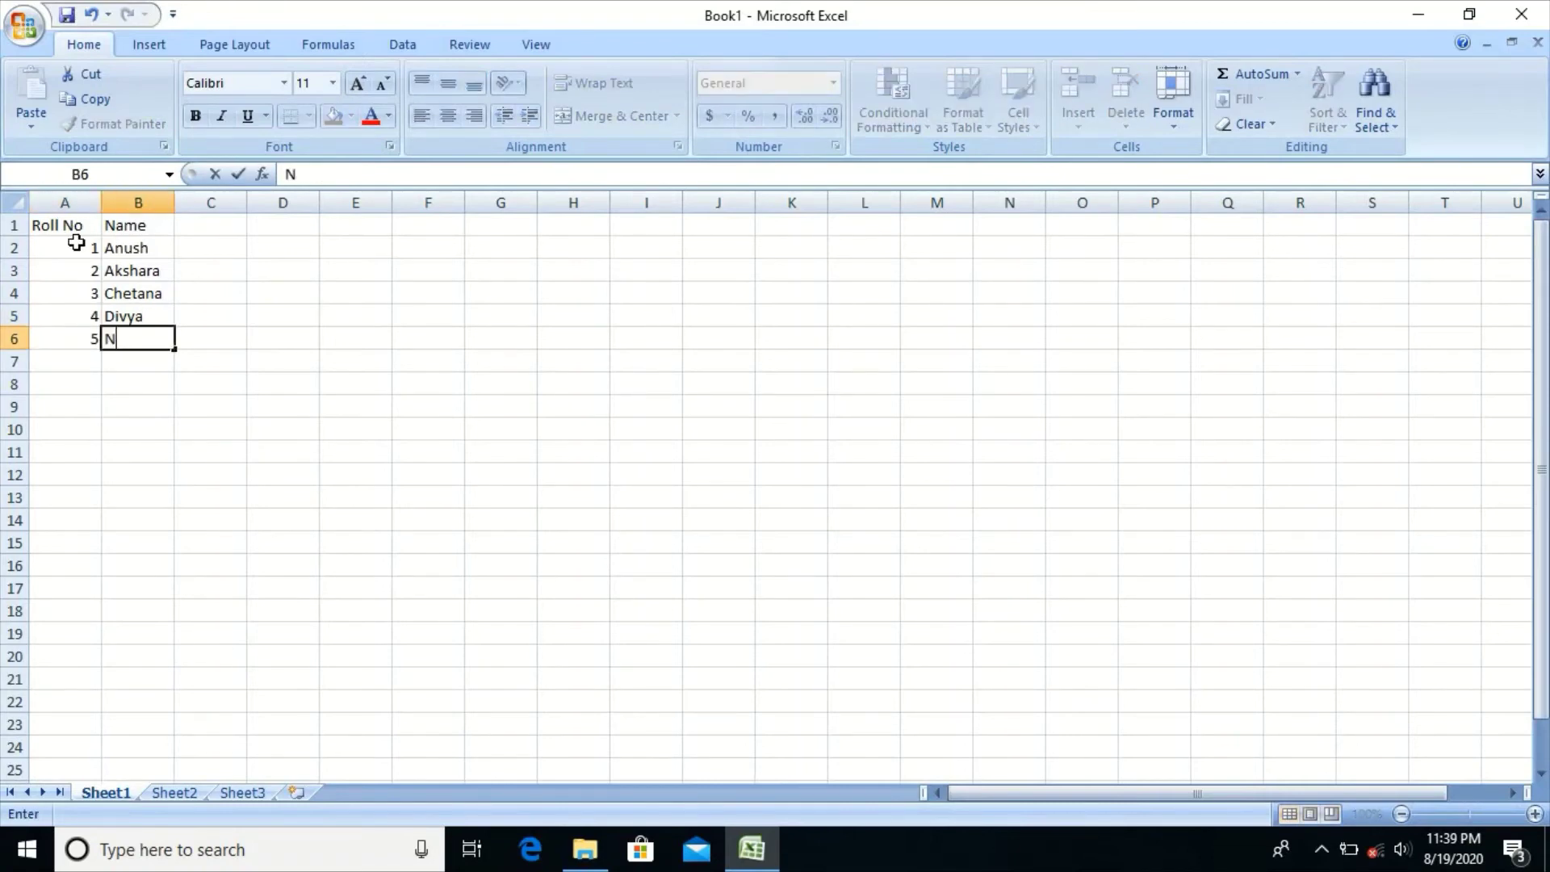
text(ayana)
key(Return)
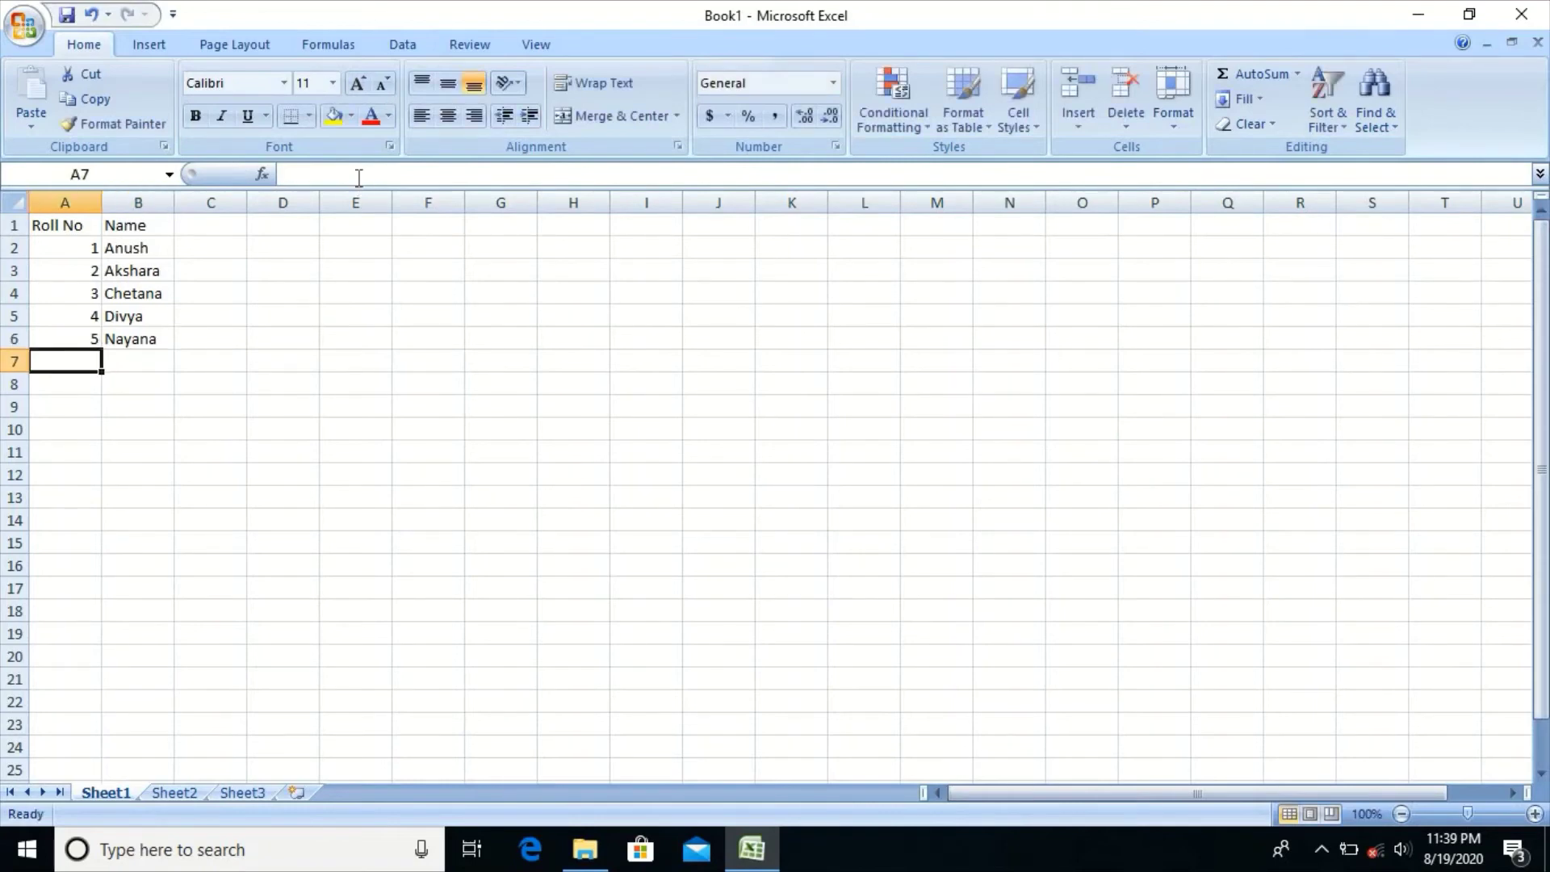
Select cells A6, A5, A4, A5, A6 and B6 in turn to examine how the formula bar shows each cell's content.
key(Up)
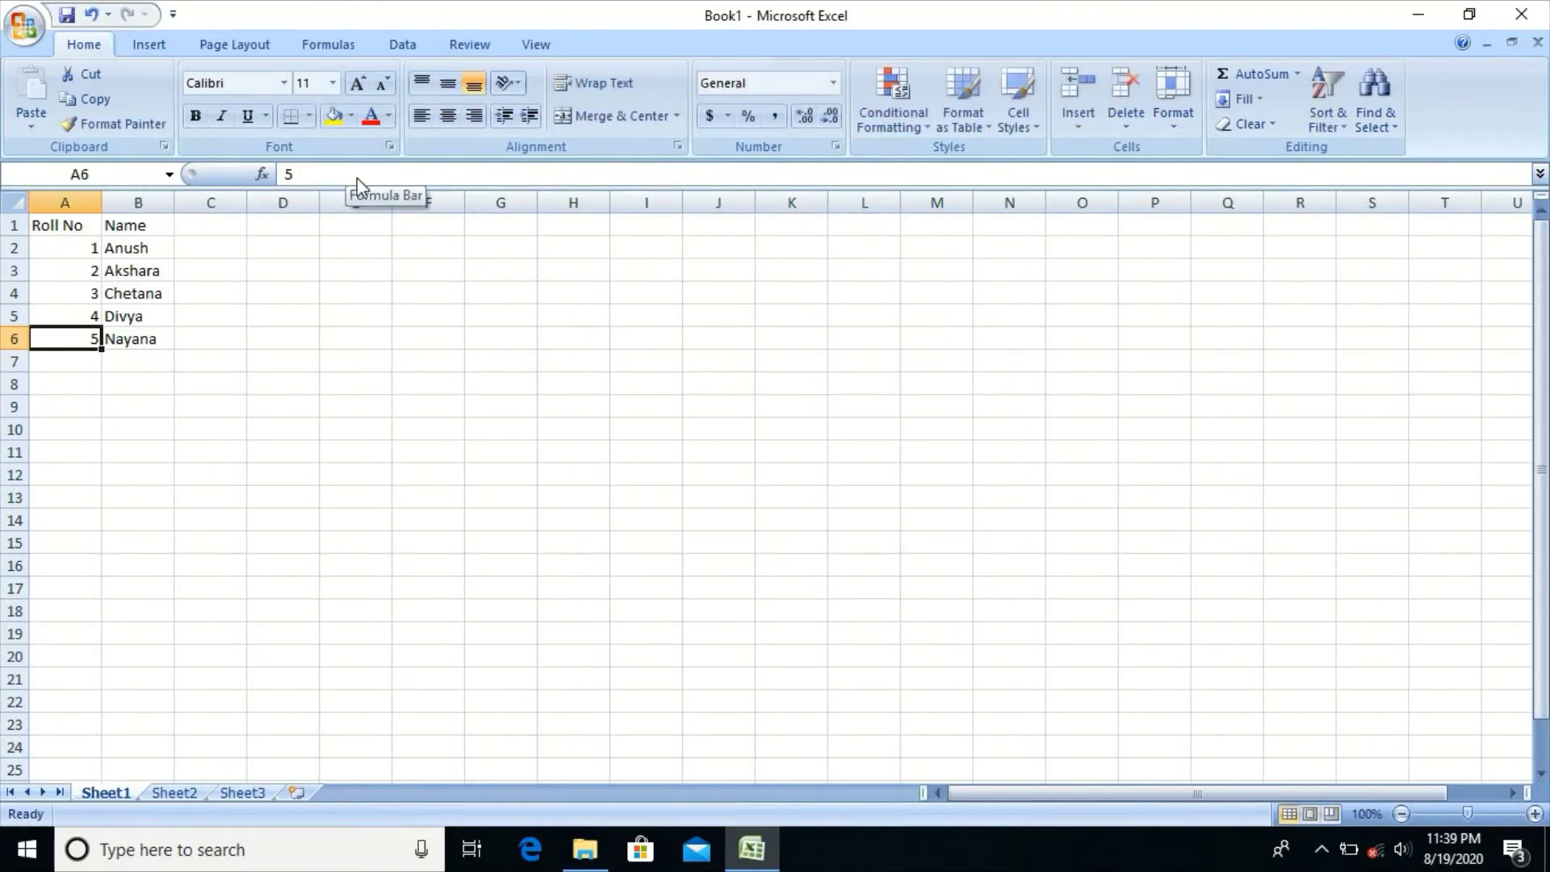
click(76, 313)
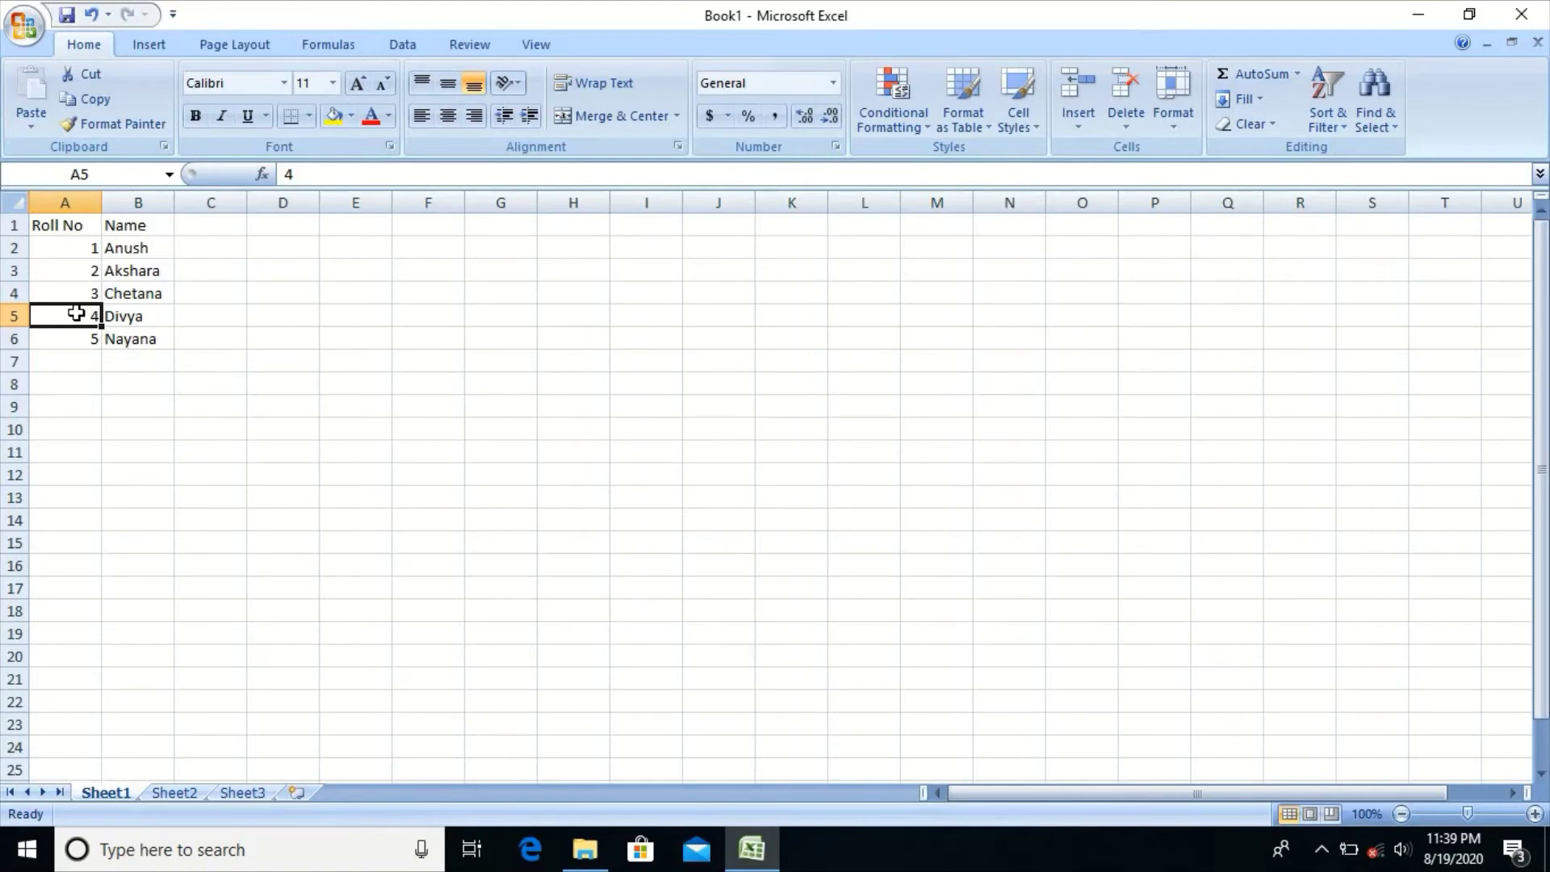
click(79, 293)
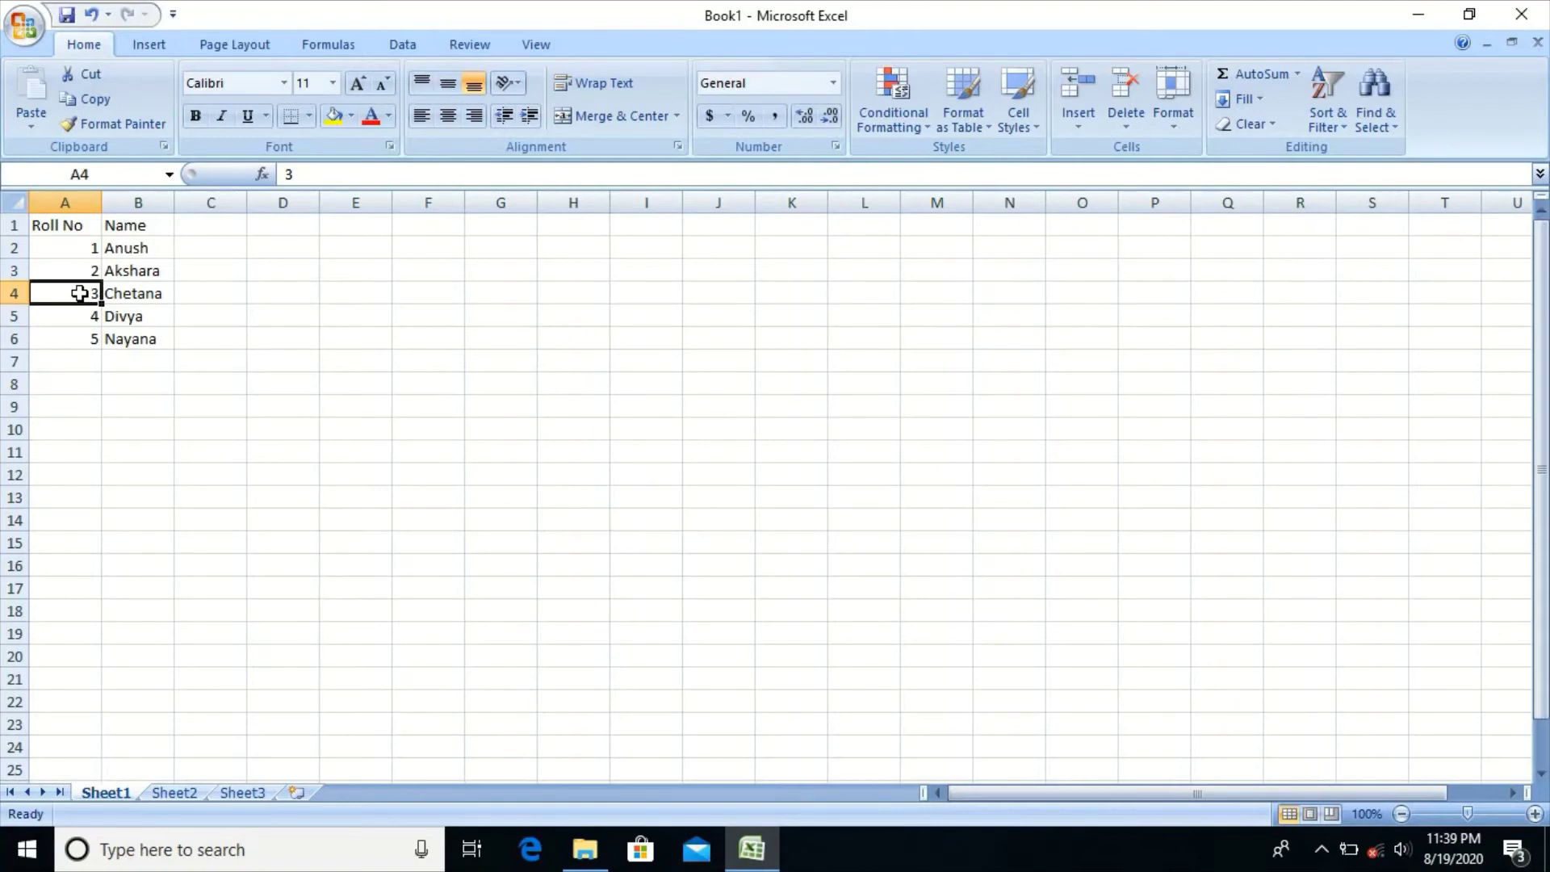
click(79, 316)
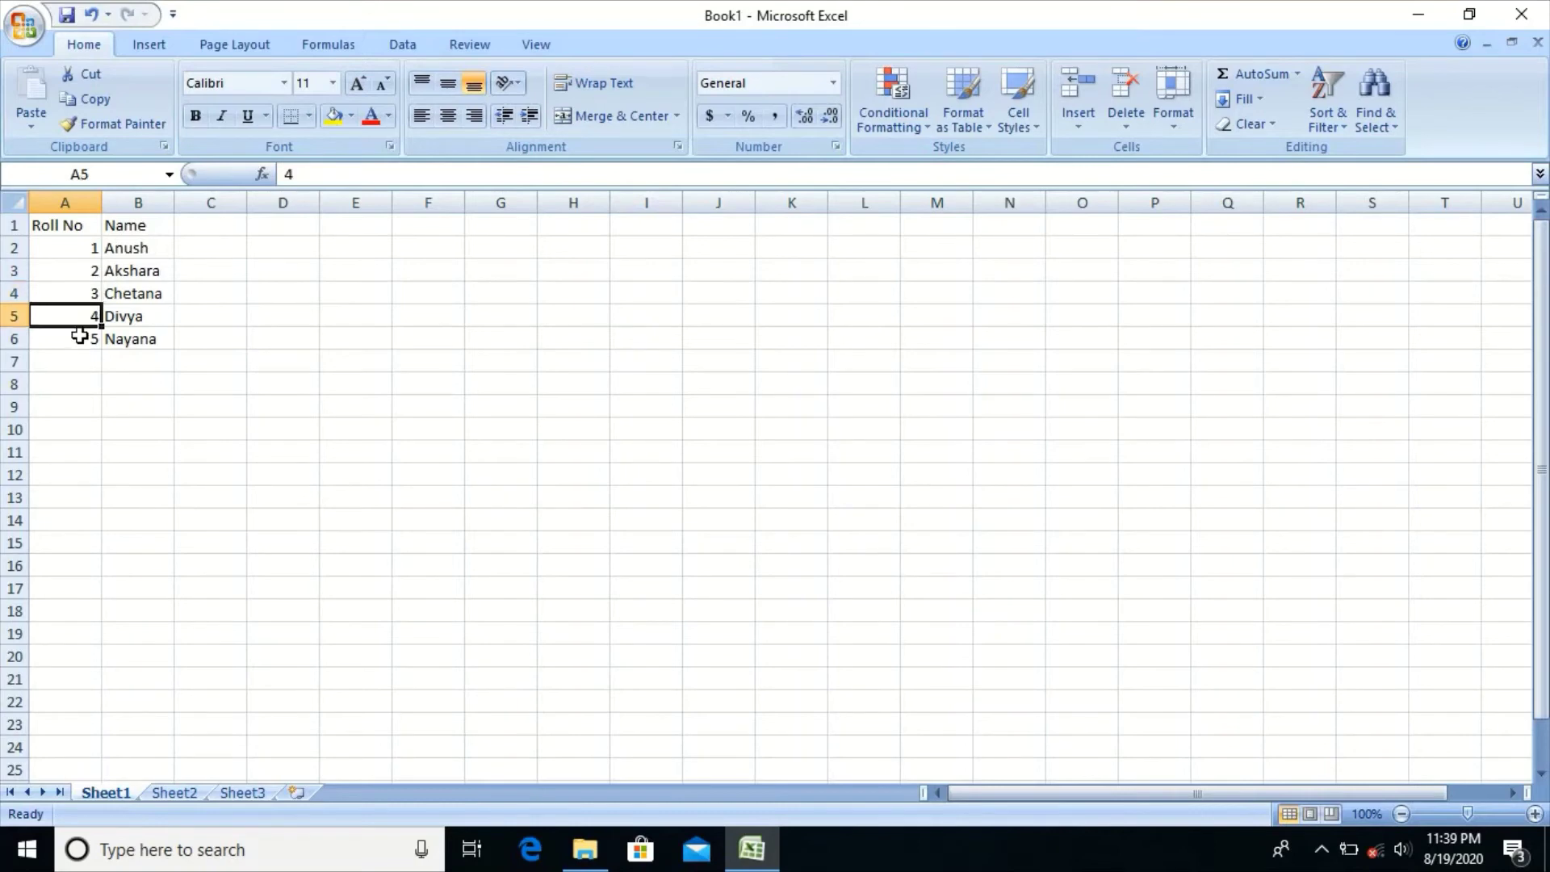
click(79, 337)
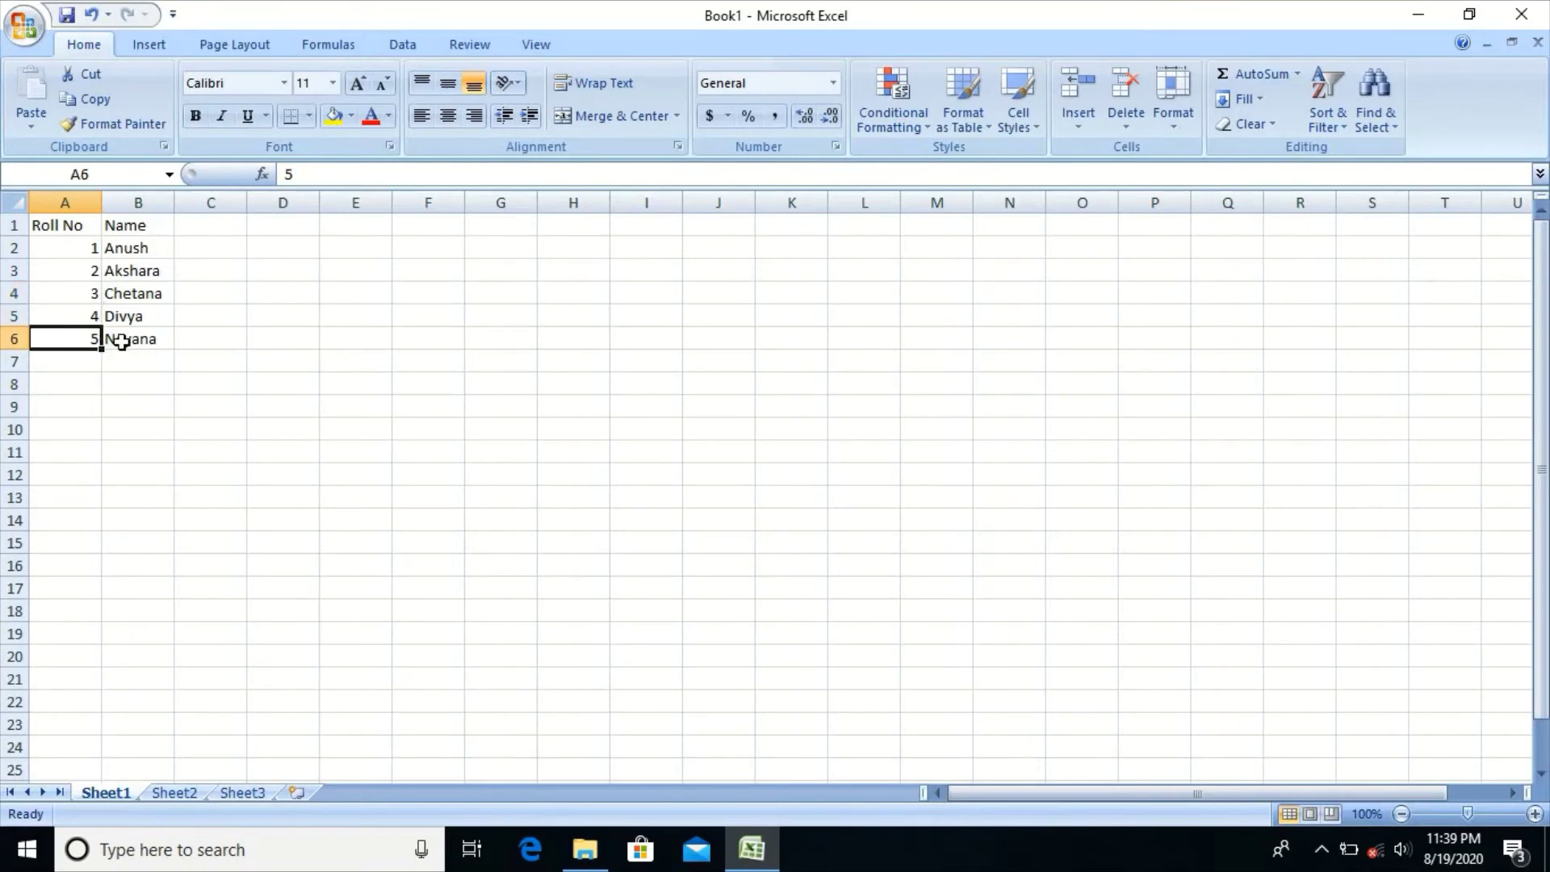
click(121, 342)
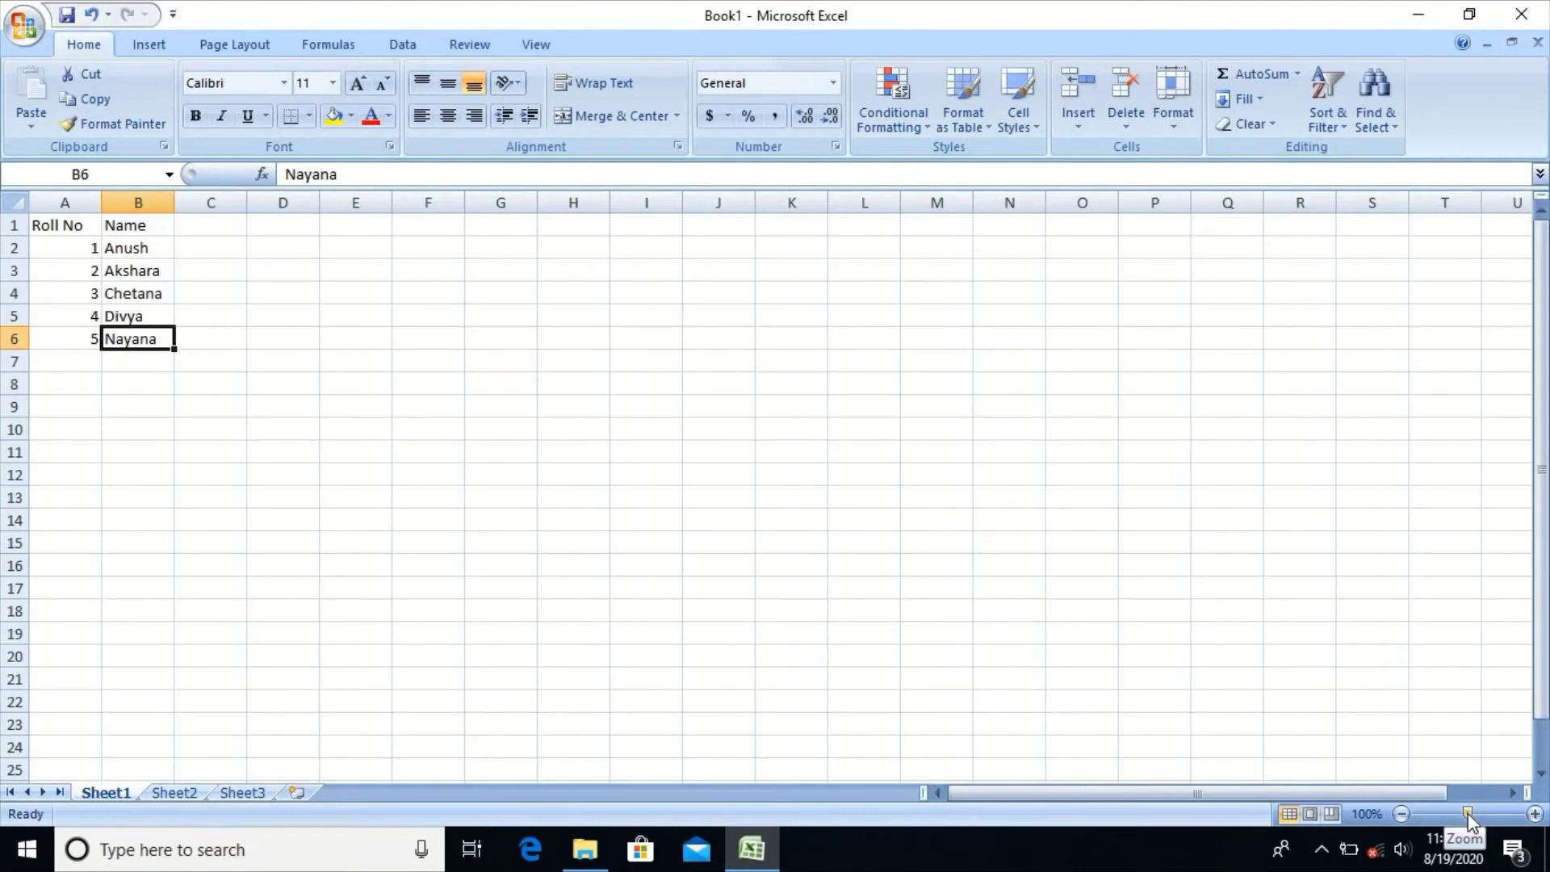
Enlarge the worksheet's zoom level to 178%.
drag(1468, 813, 1480, 815)
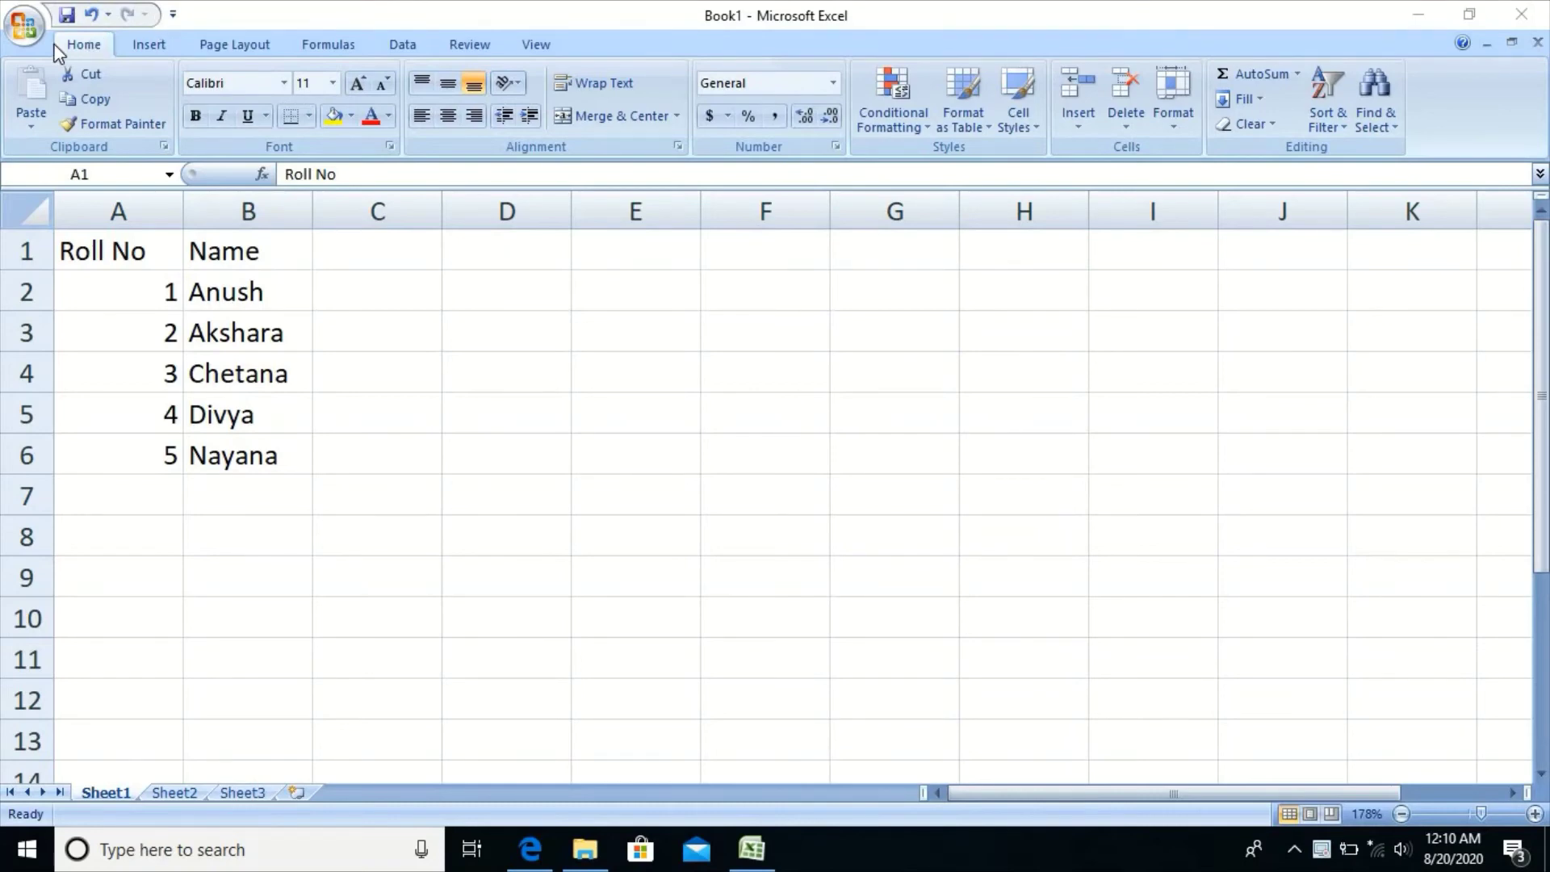
Examine the available file commands and the Insert, Page Layout and Formulas command sets, returning to the Home commands.
click(24, 28)
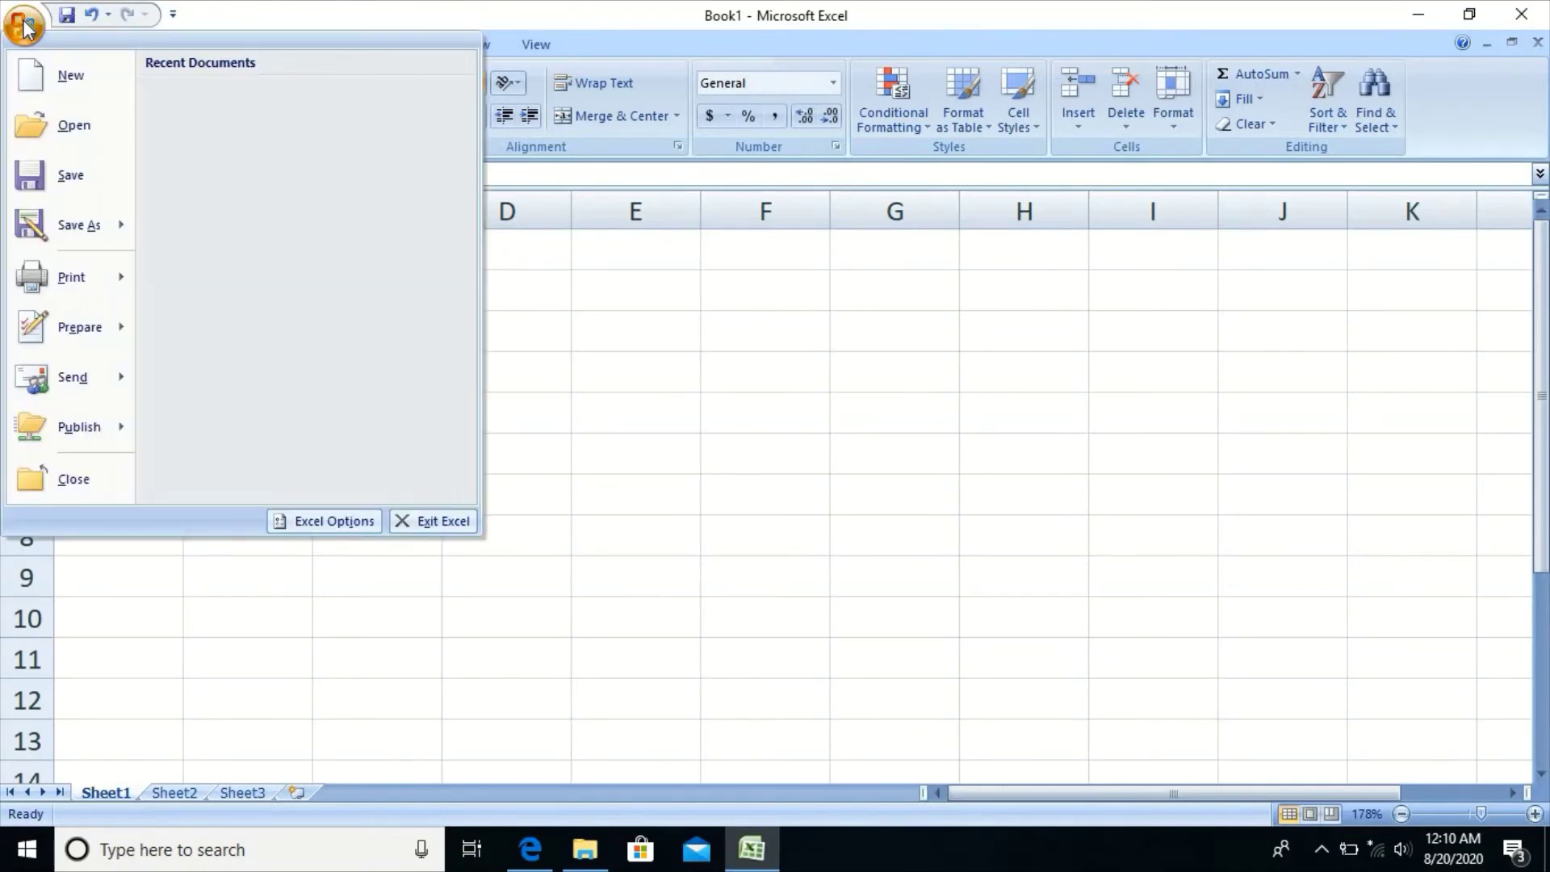
click(525, 263)
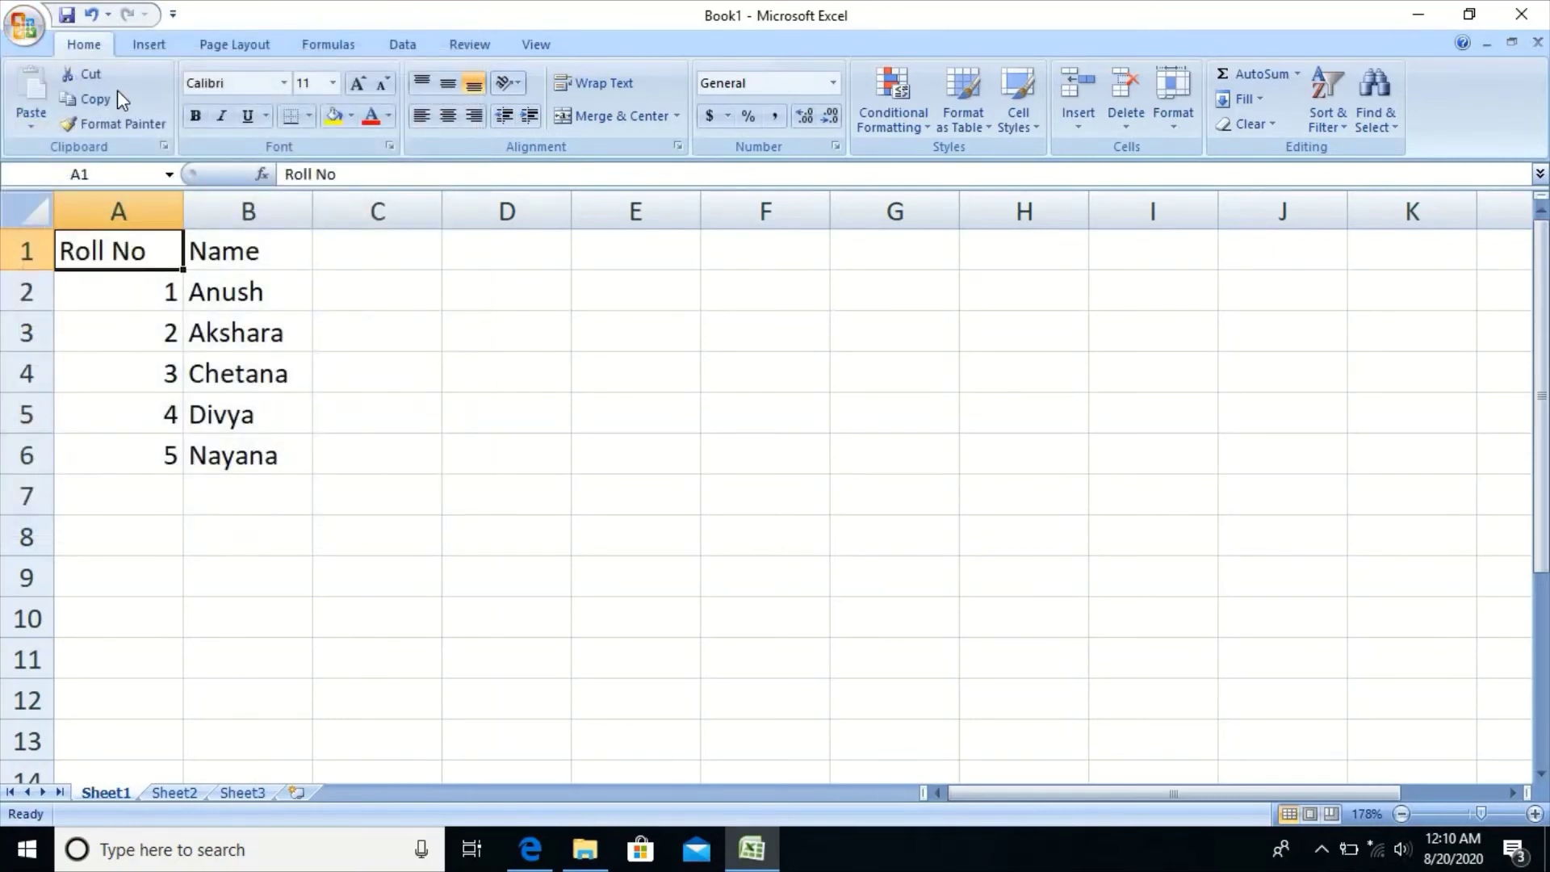
click(147, 45)
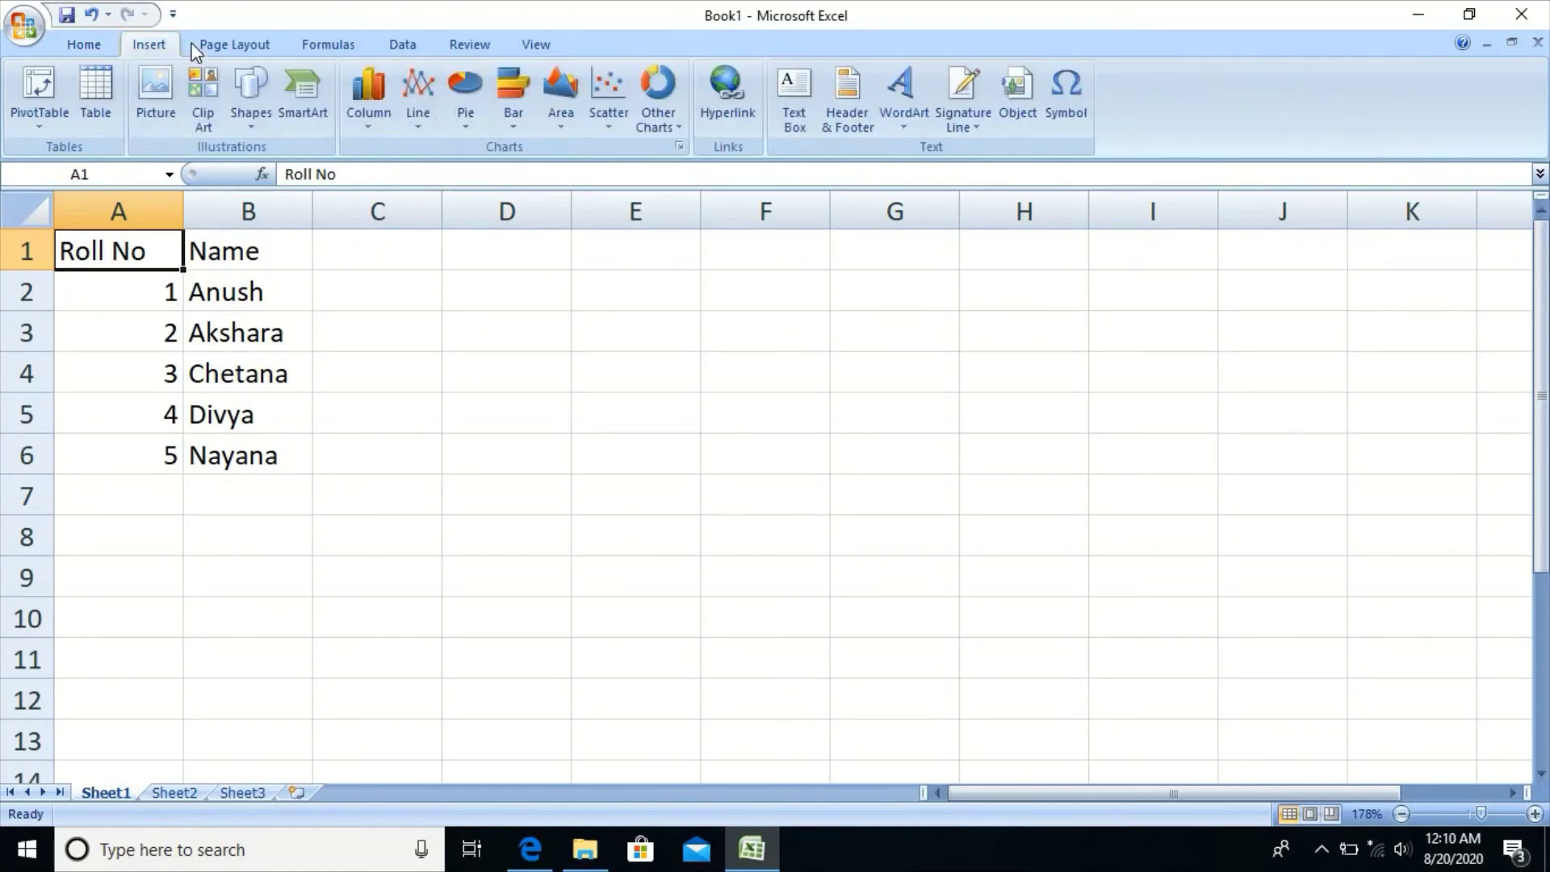
click(254, 37)
click(321, 41)
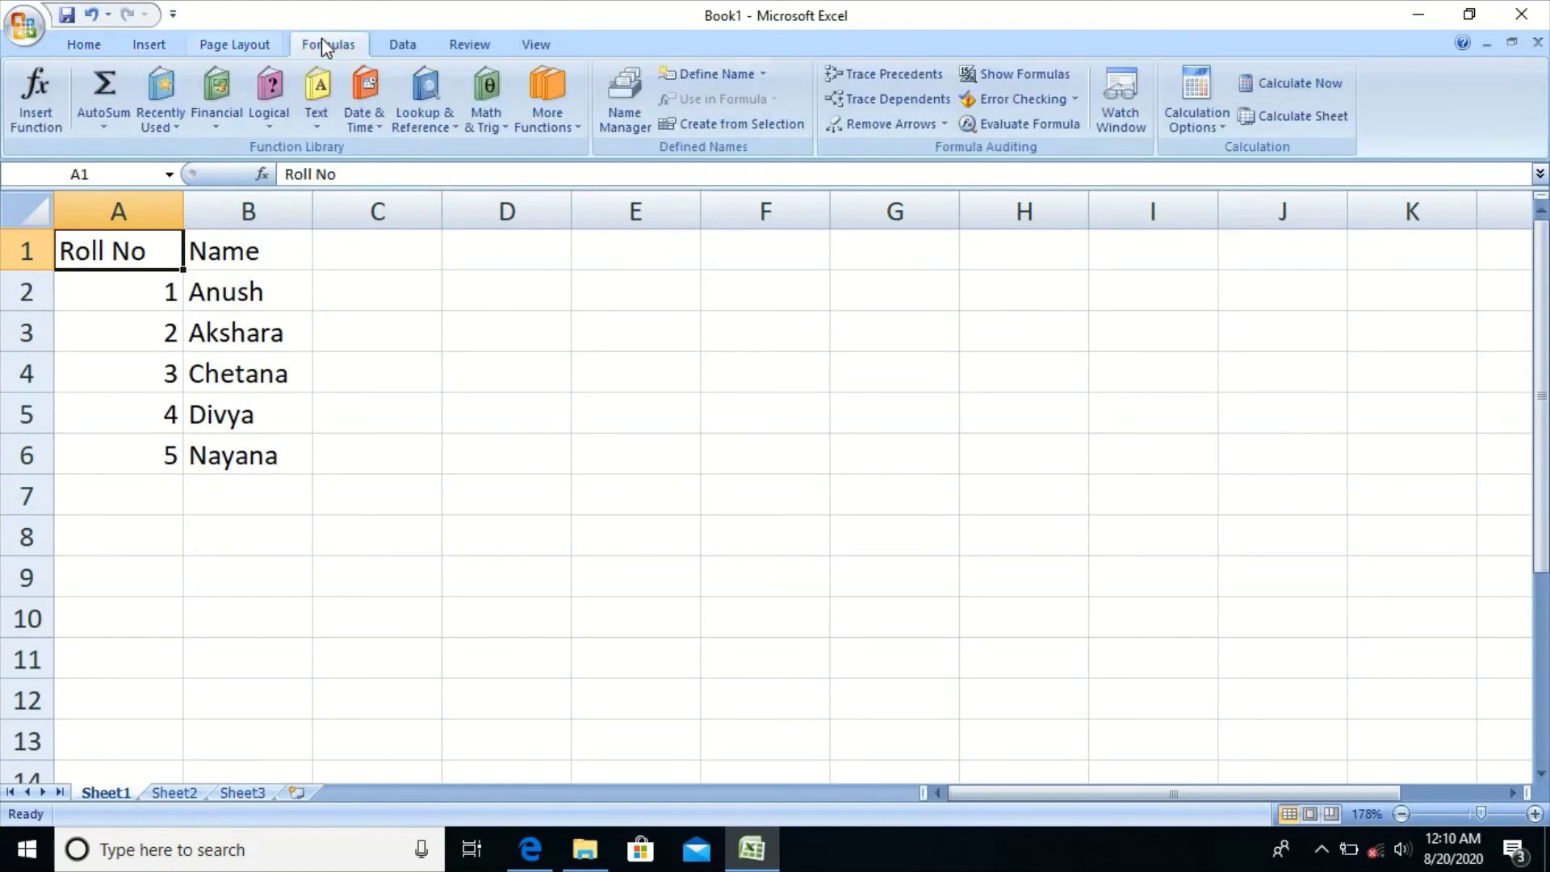
click(78, 44)
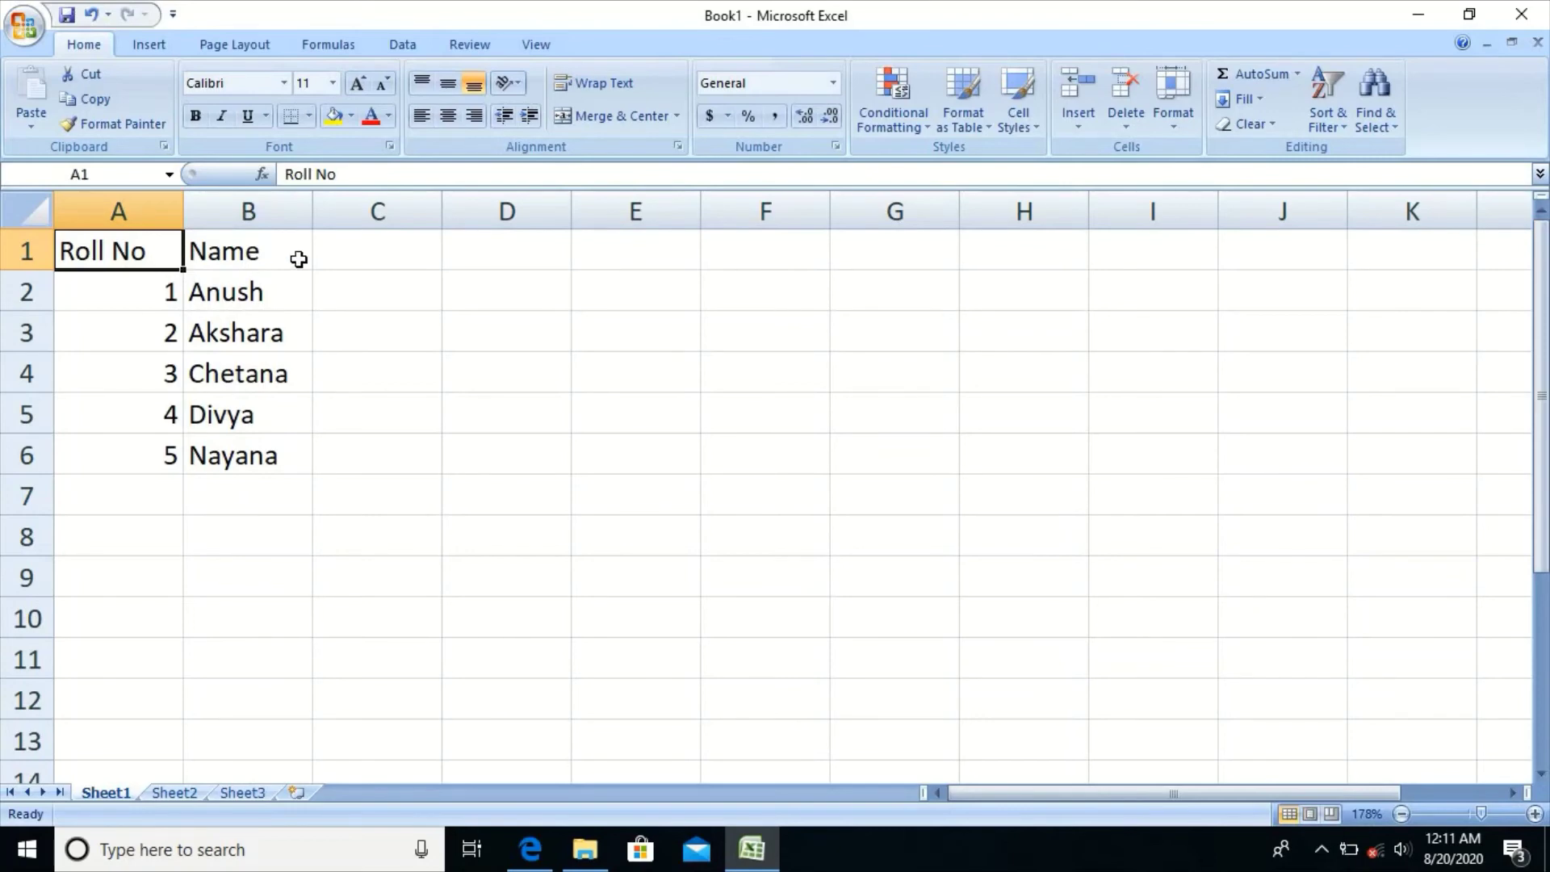
Select cells B1 and B2, jump to the last filled cell of the Name column, and select B3.
click(299, 258)
click(289, 292)
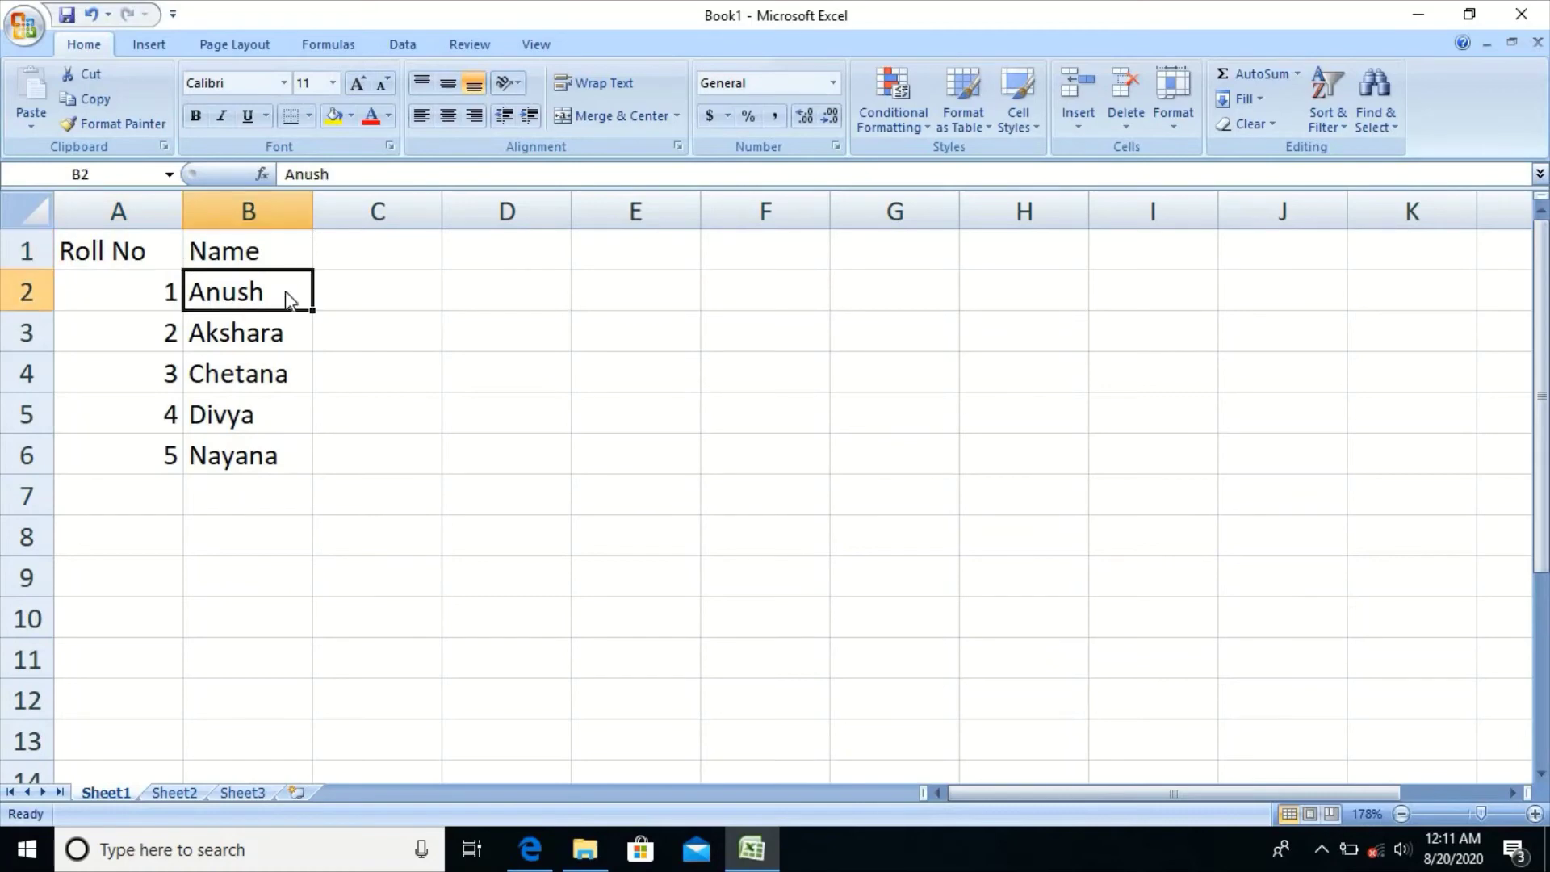
key(ctrl+Down)
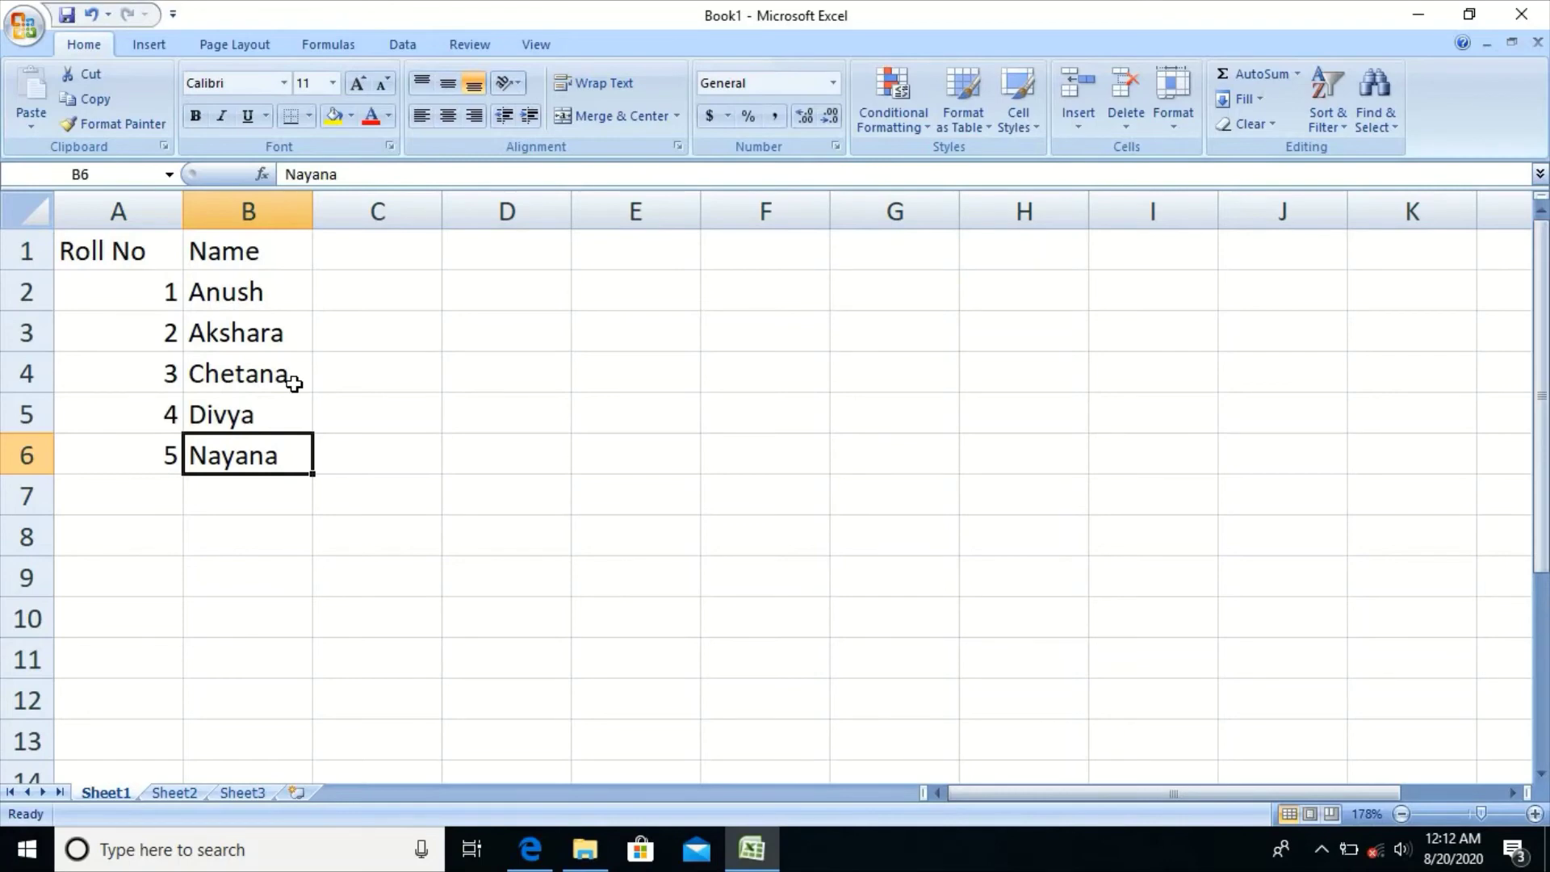
click(224, 326)
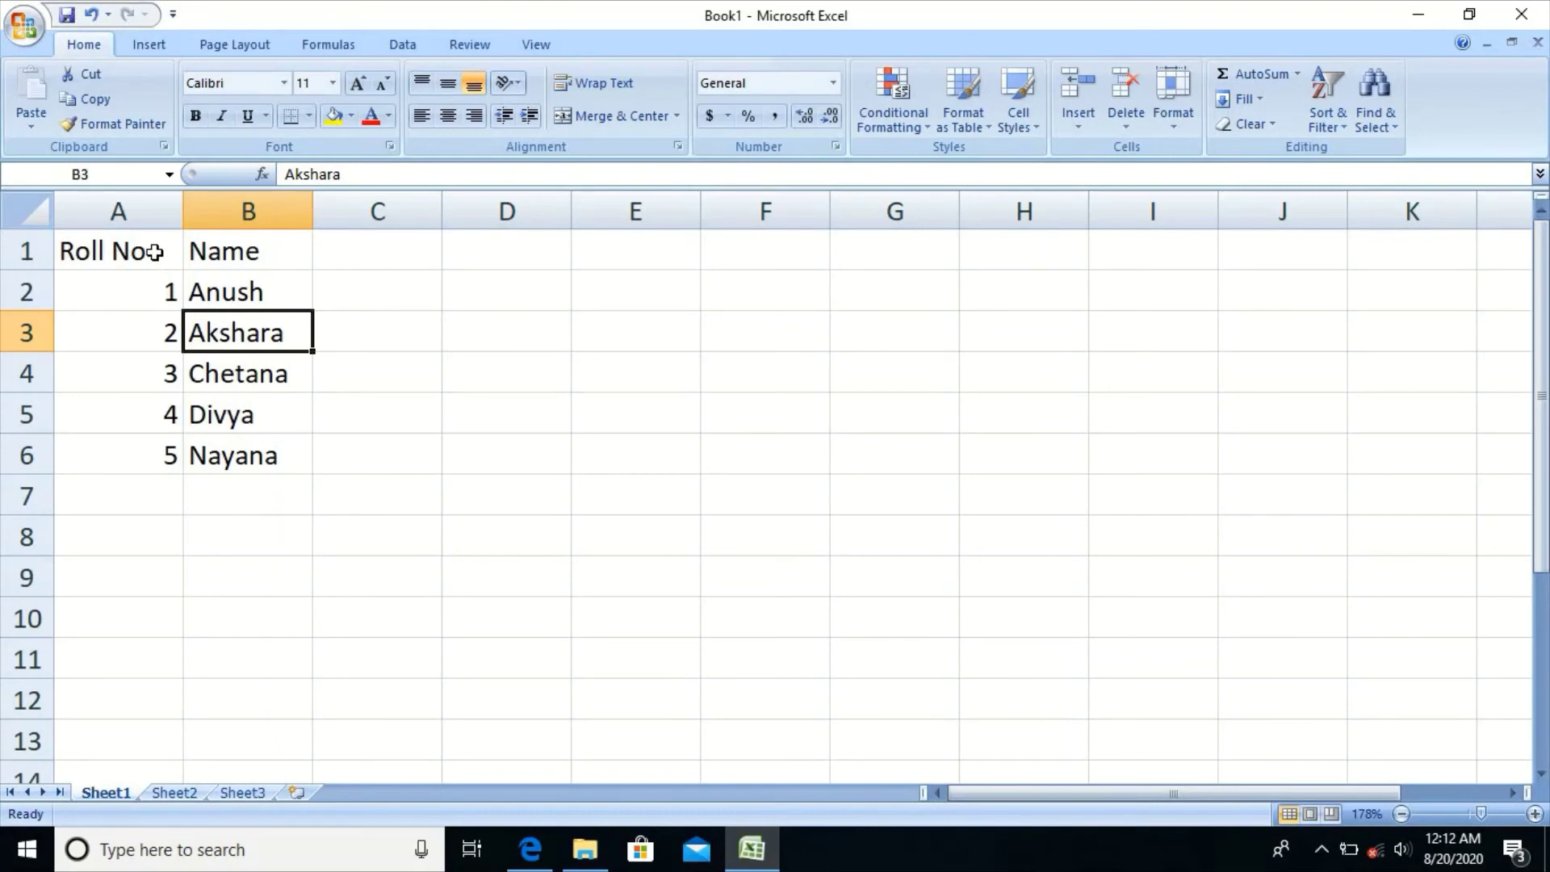
Select the table range A1:B6, the single cells C2, A2 and A3, and finally the entire worksheet.
drag(153, 252, 235, 461)
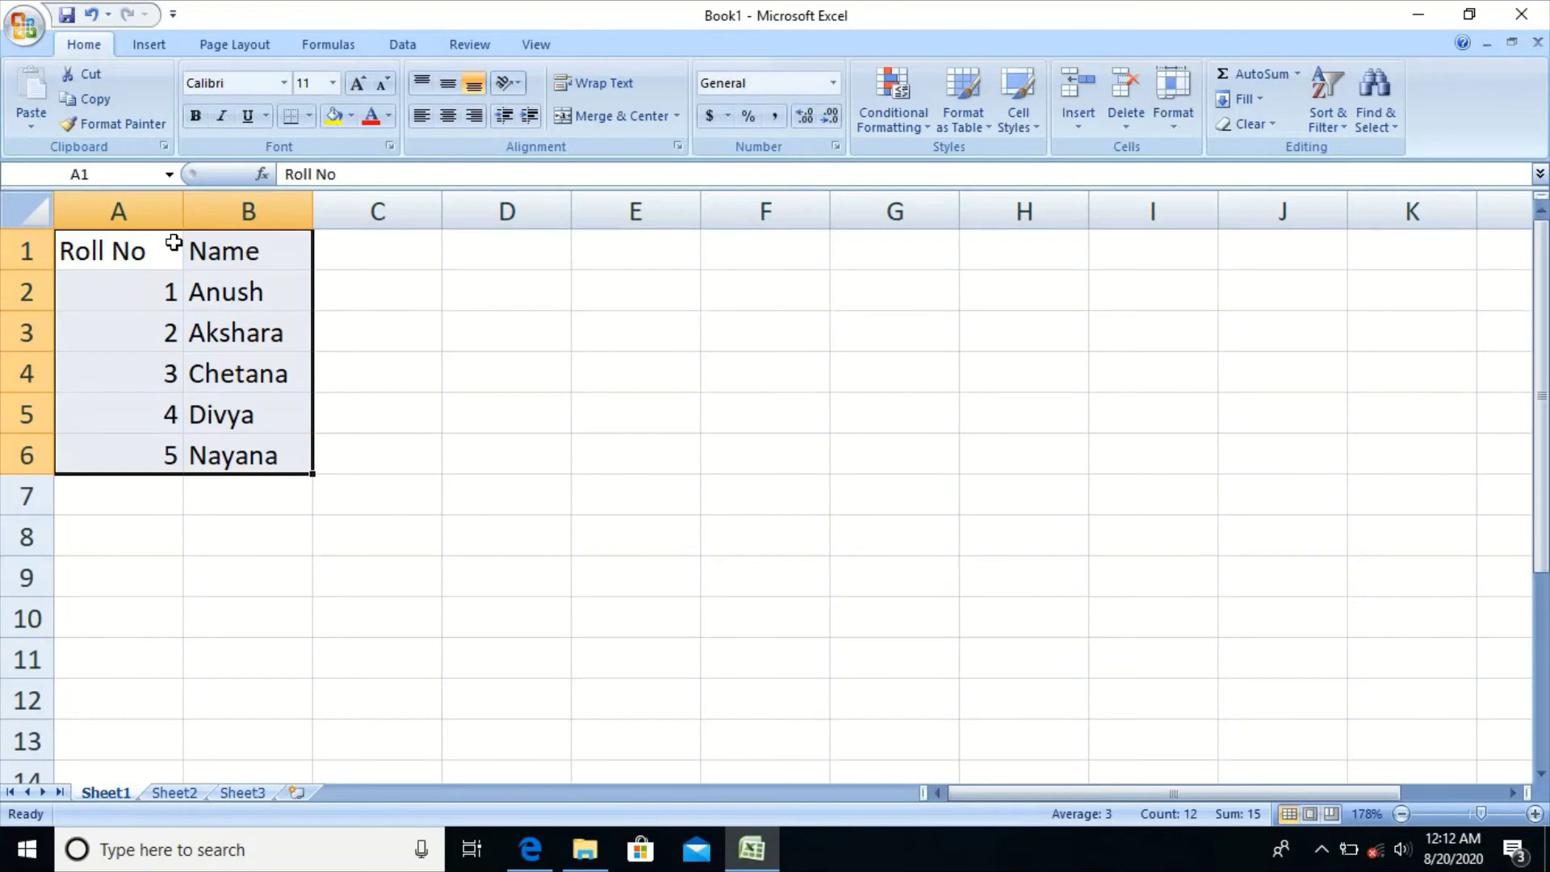
click(348, 280)
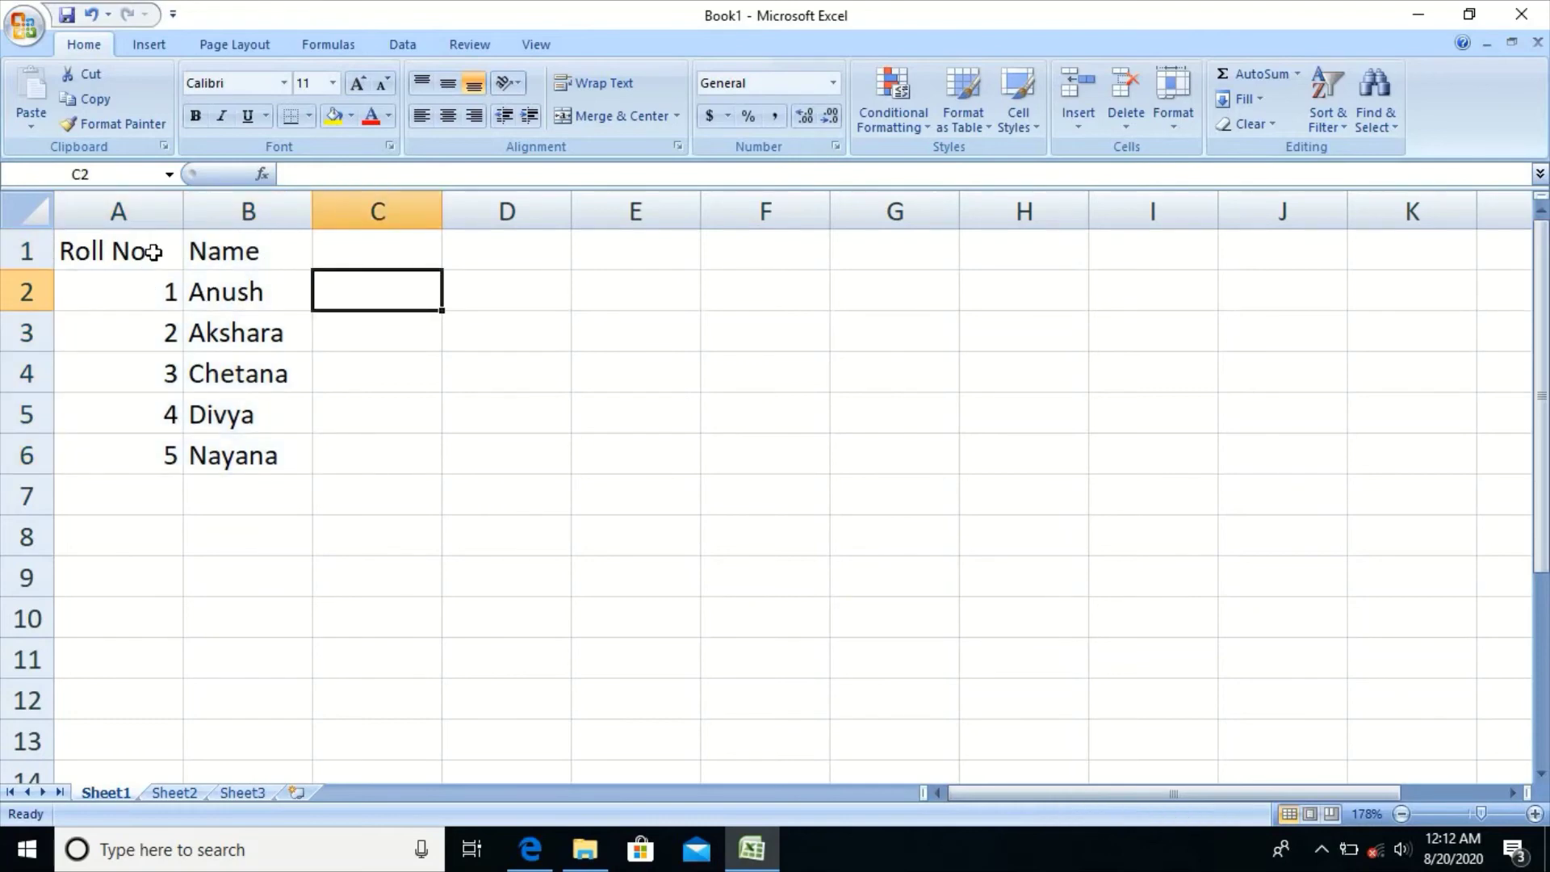
click(142, 284)
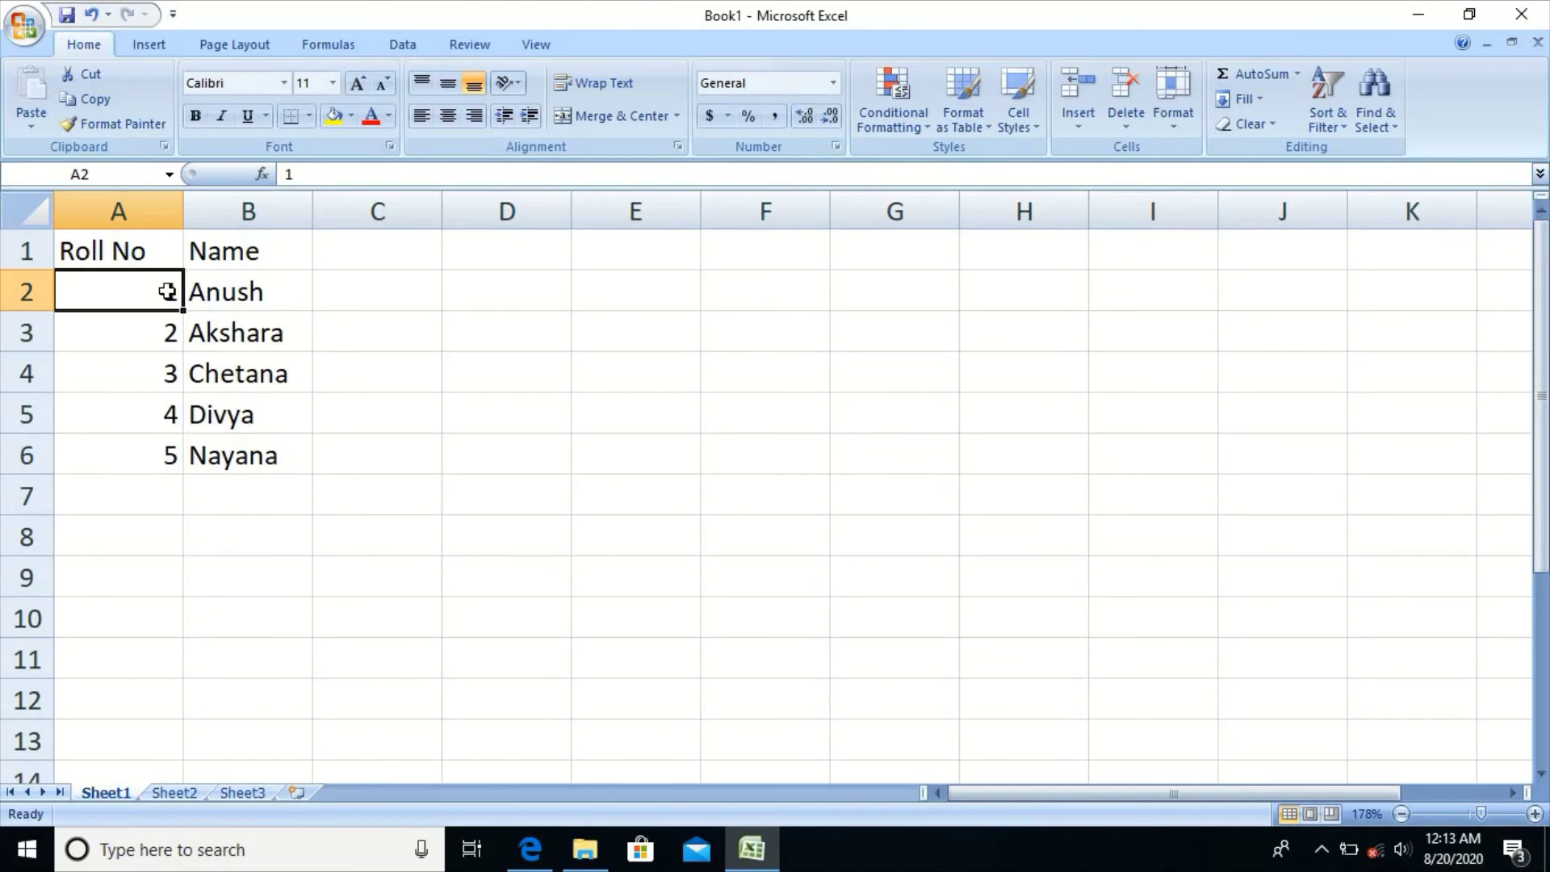
click(168, 325)
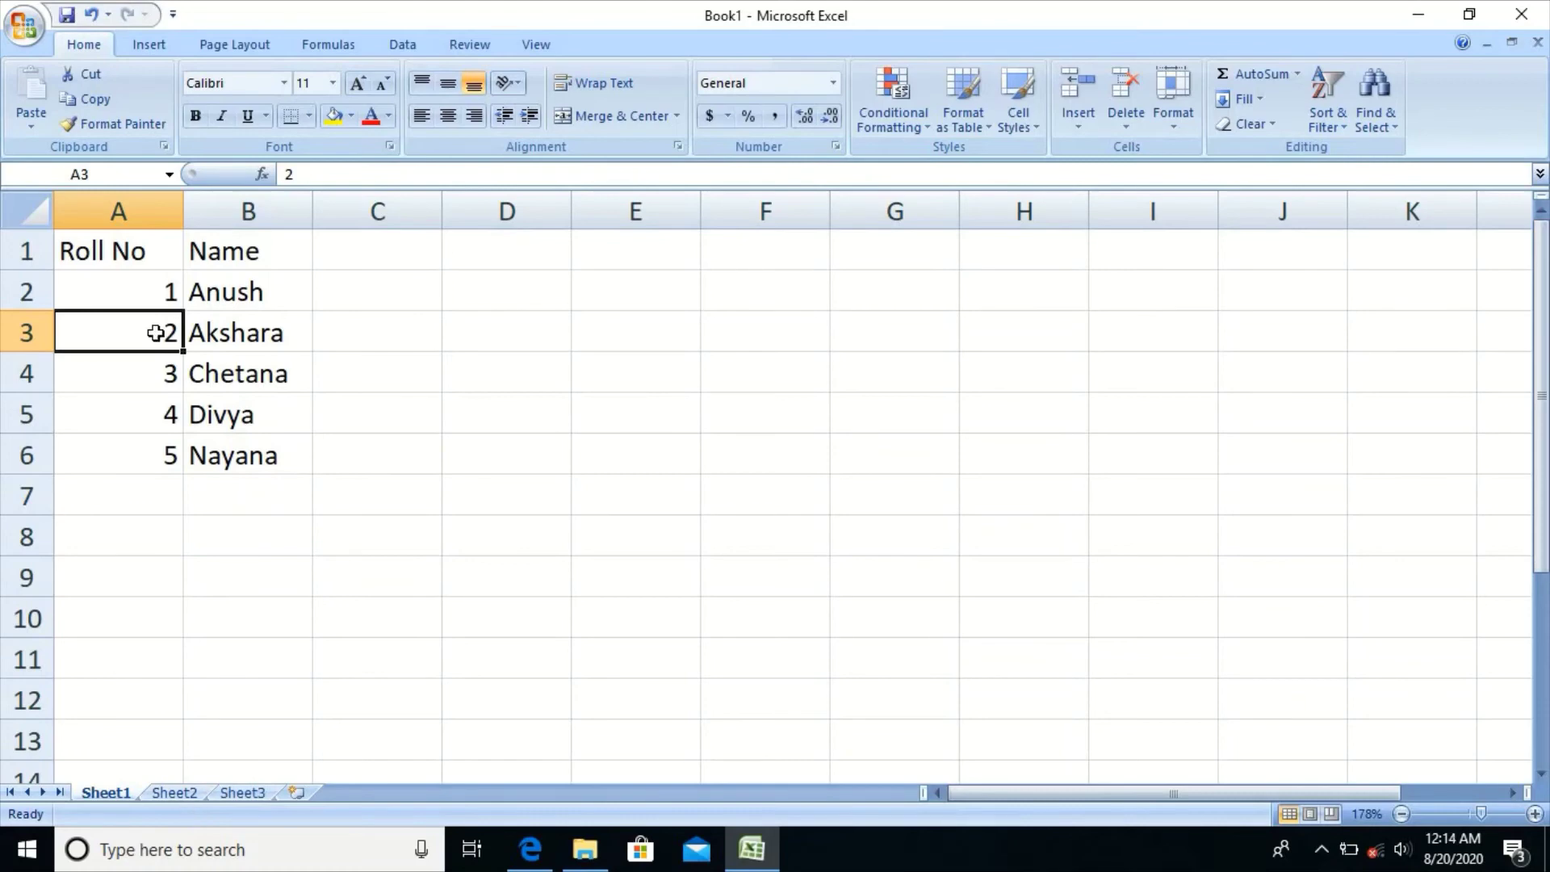
click(33, 216)
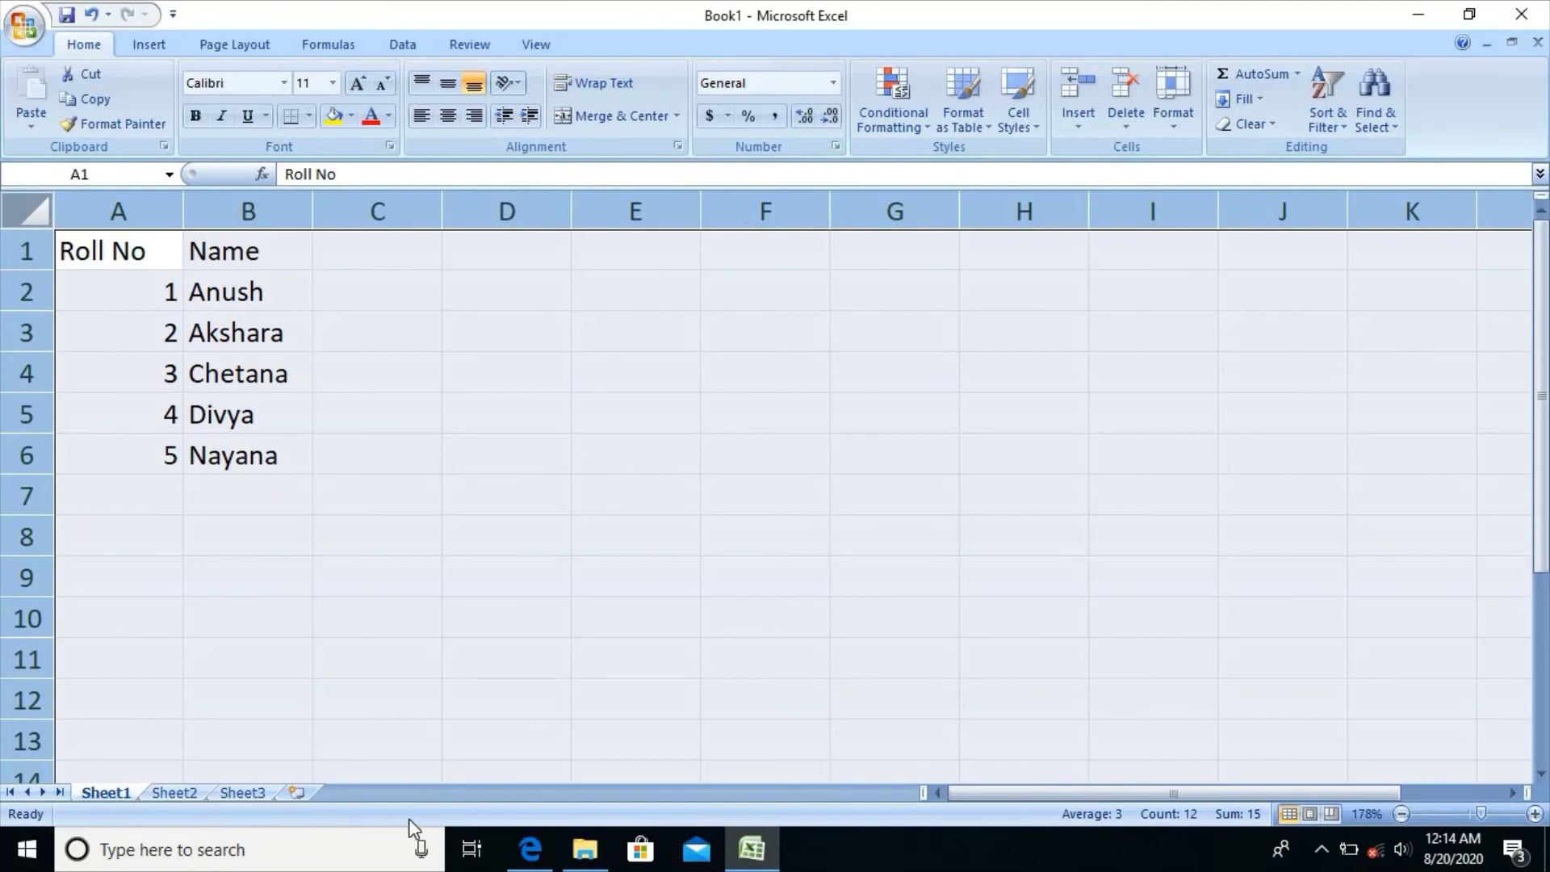
Select cell A1 and save the workbook in the Documents folder as Sem3, using the Excel Workbook file type.
click(506, 536)
click(151, 258)
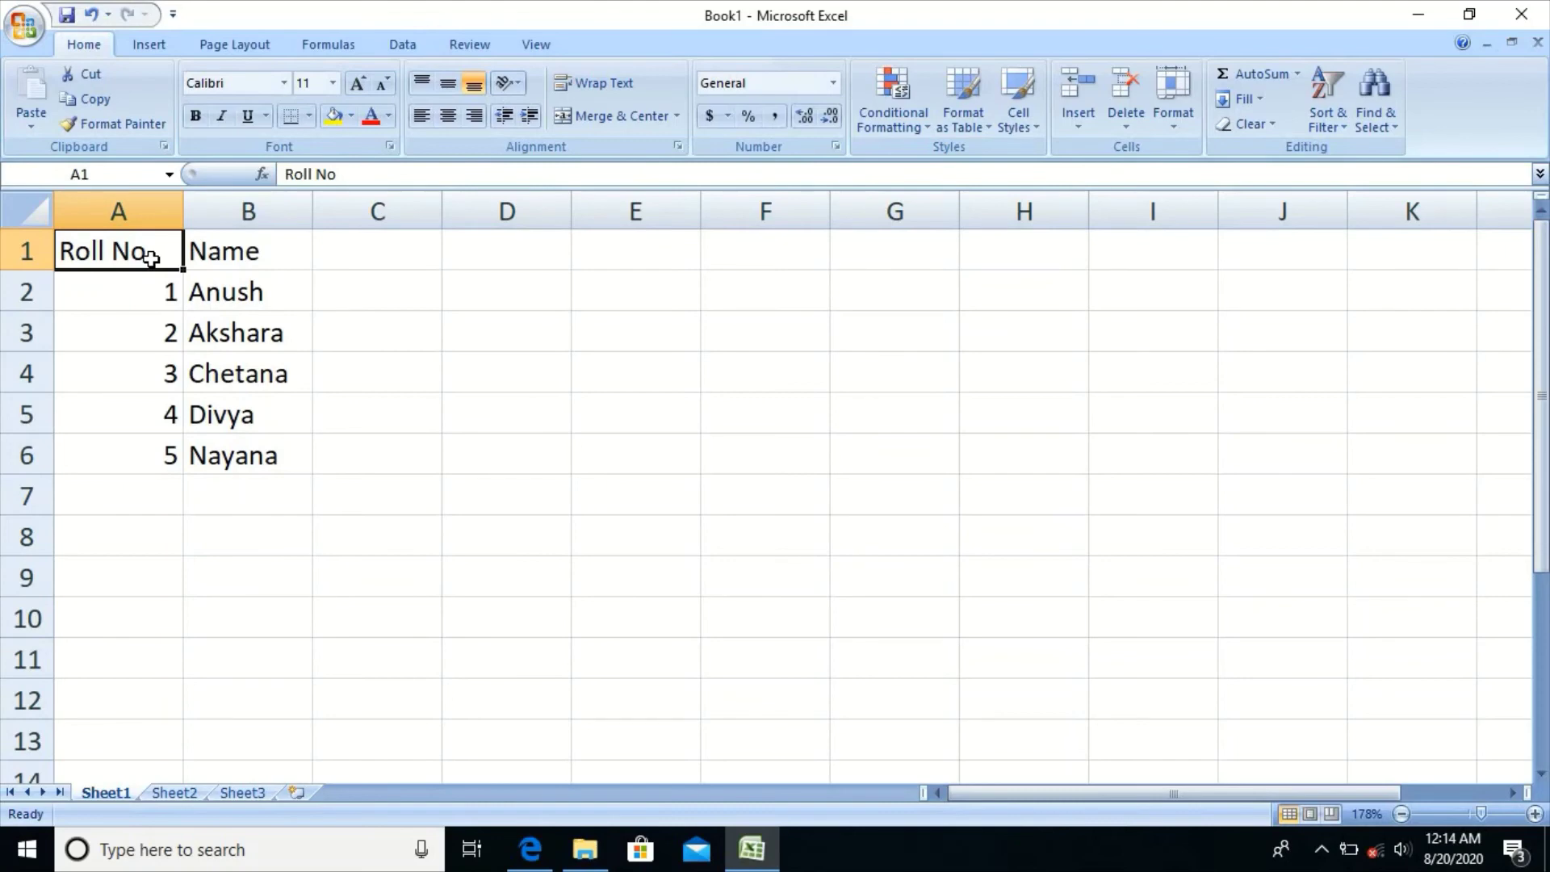
click(23, 26)
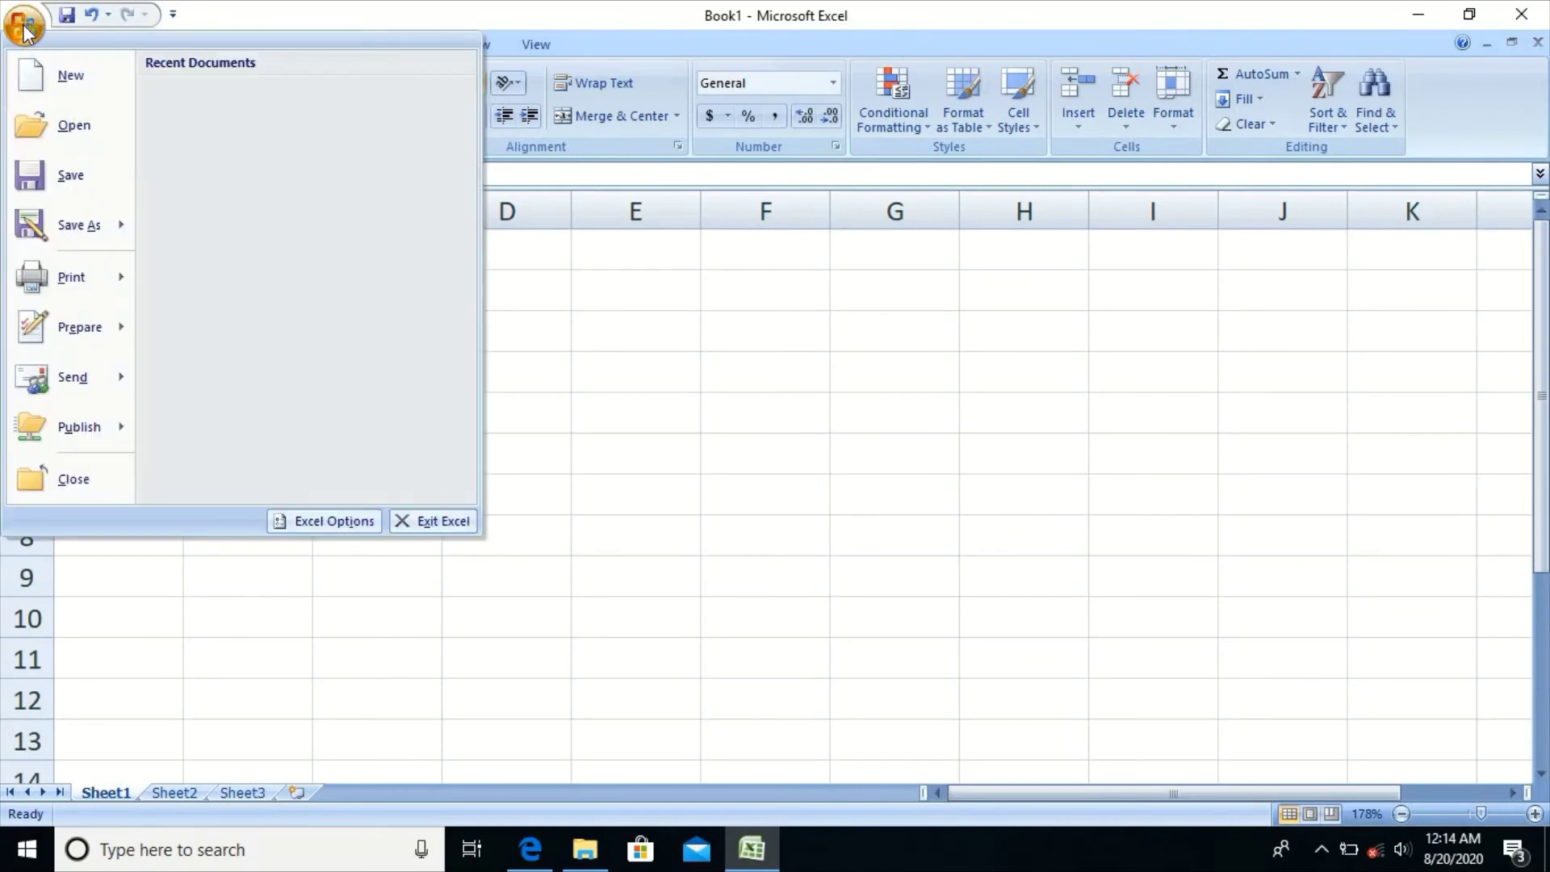
click(75, 181)
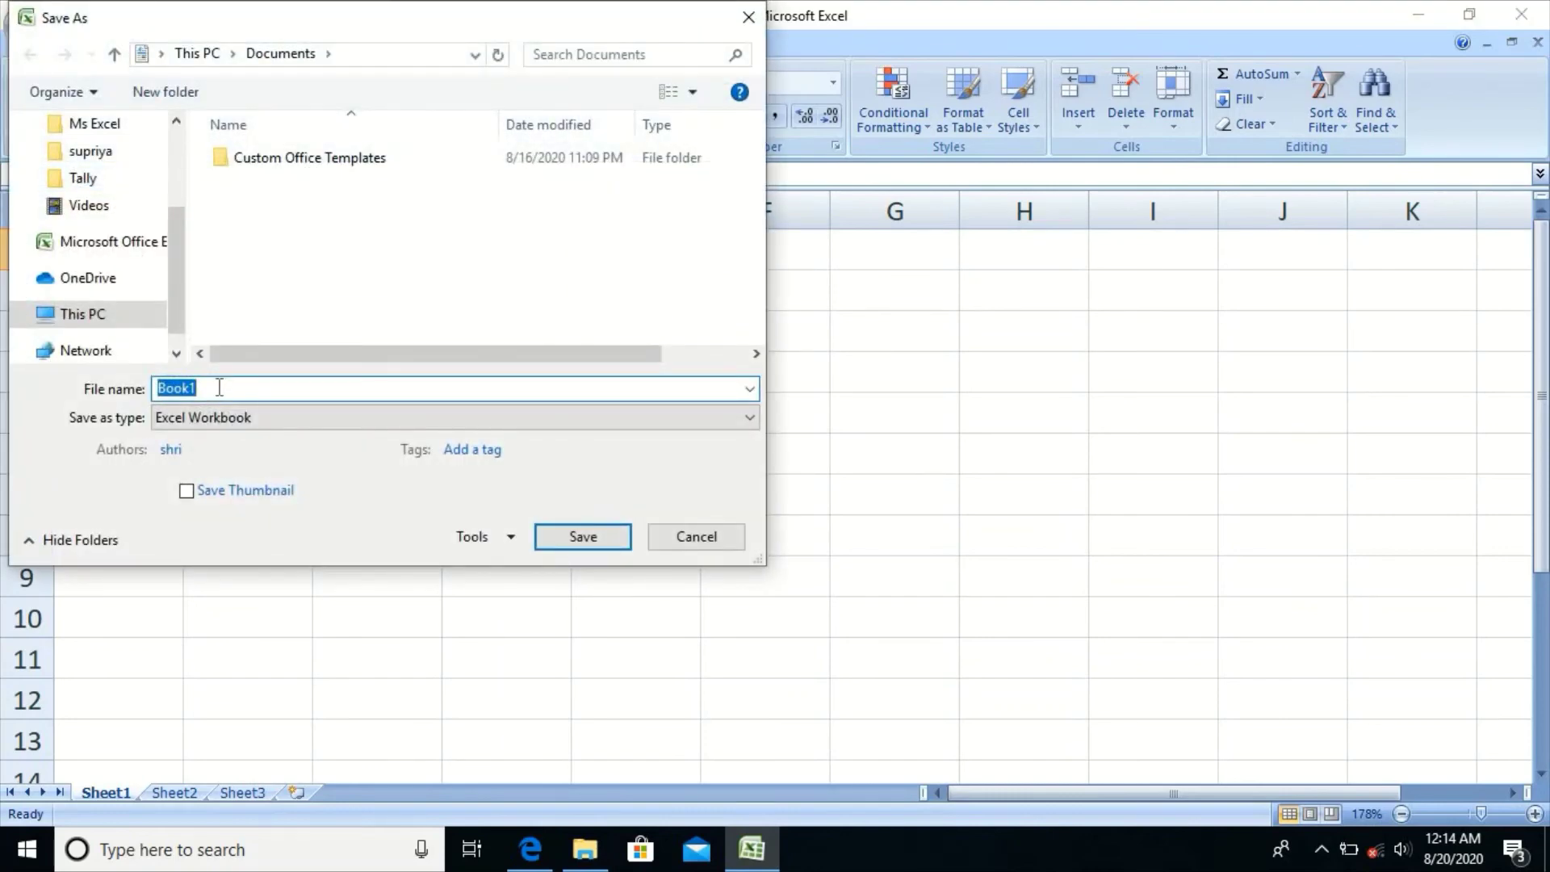
key(BackSpace)
text(Sem3)
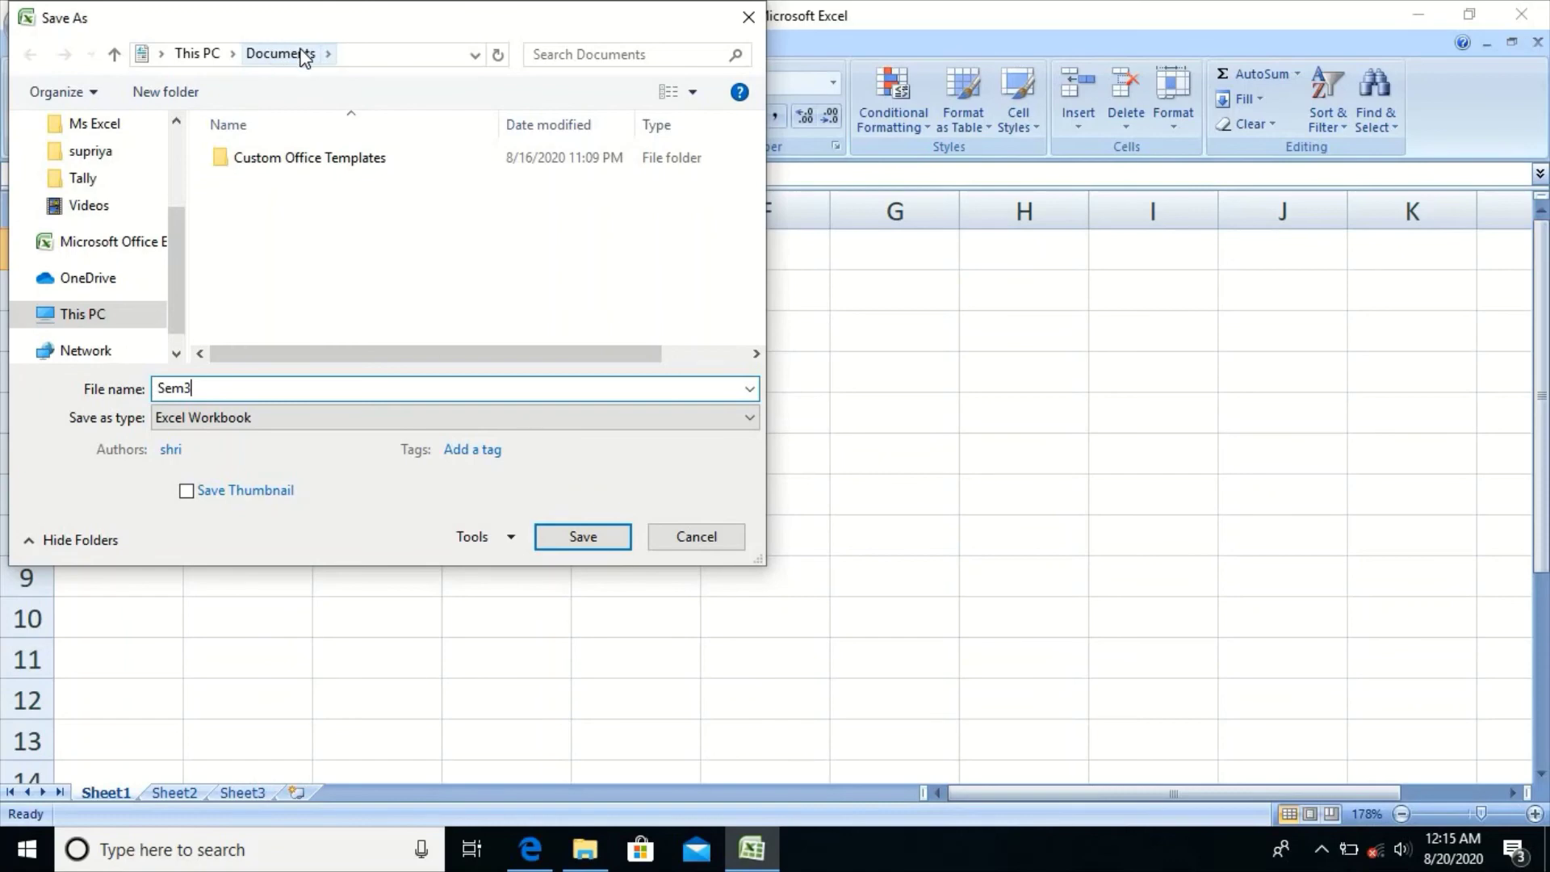
click(749, 420)
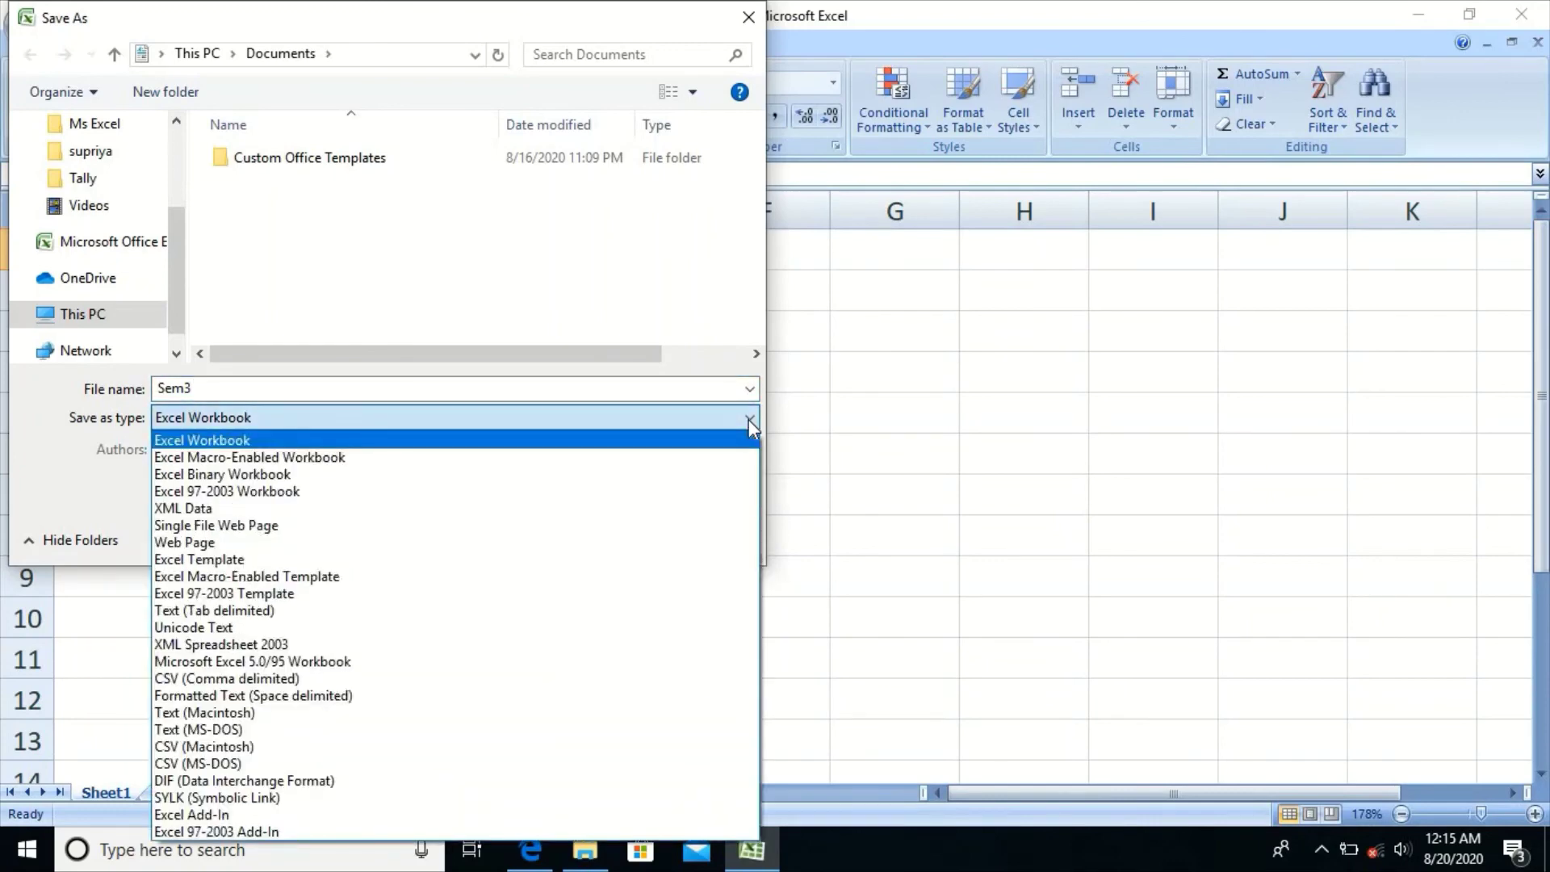
click(709, 443)
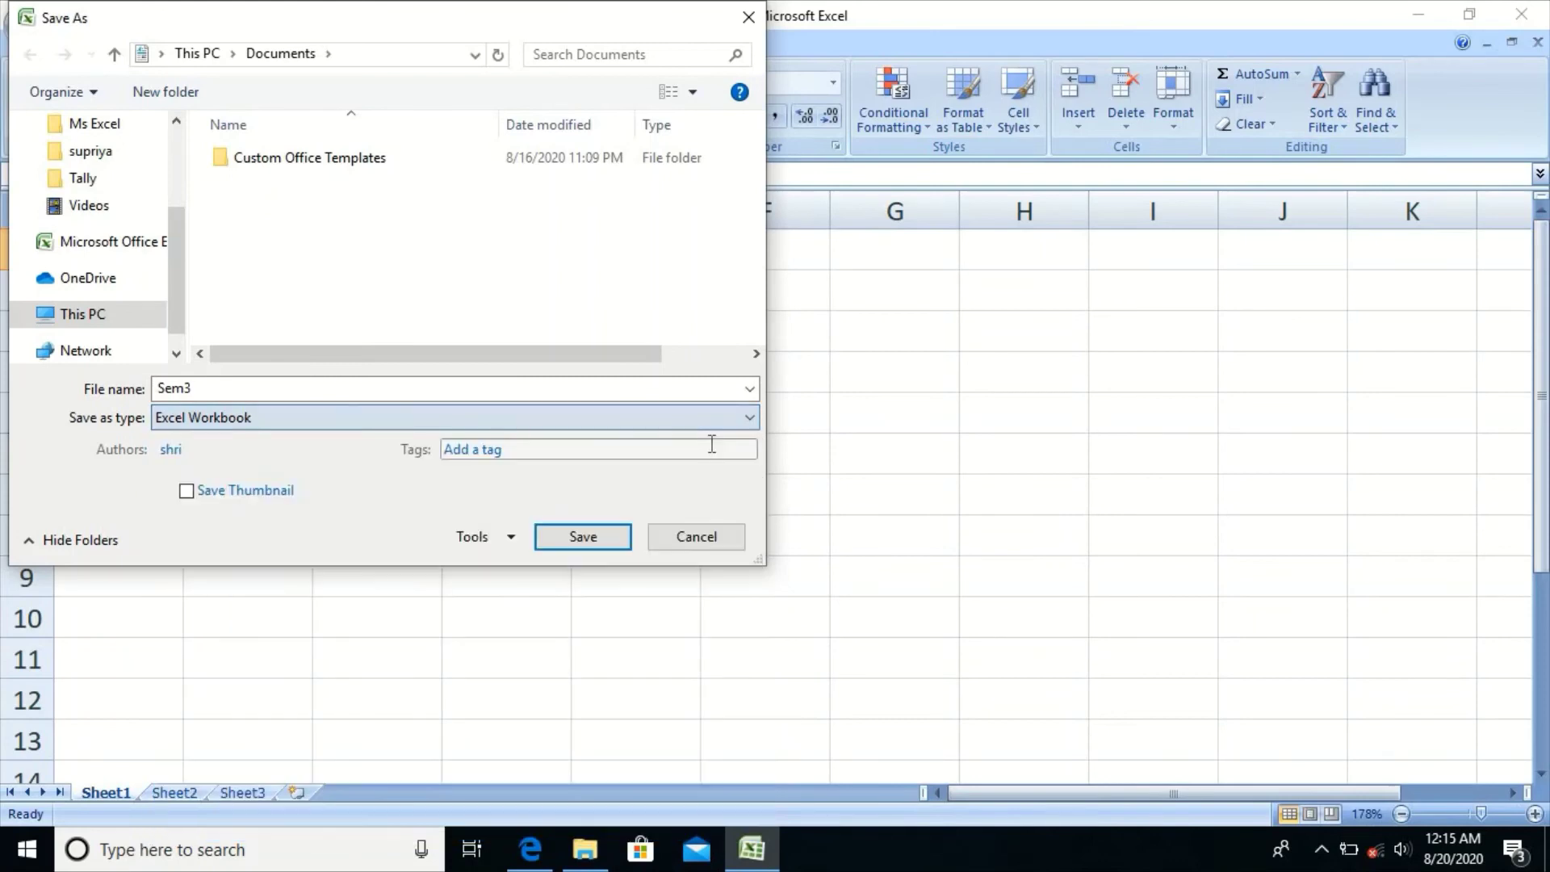
click(585, 538)
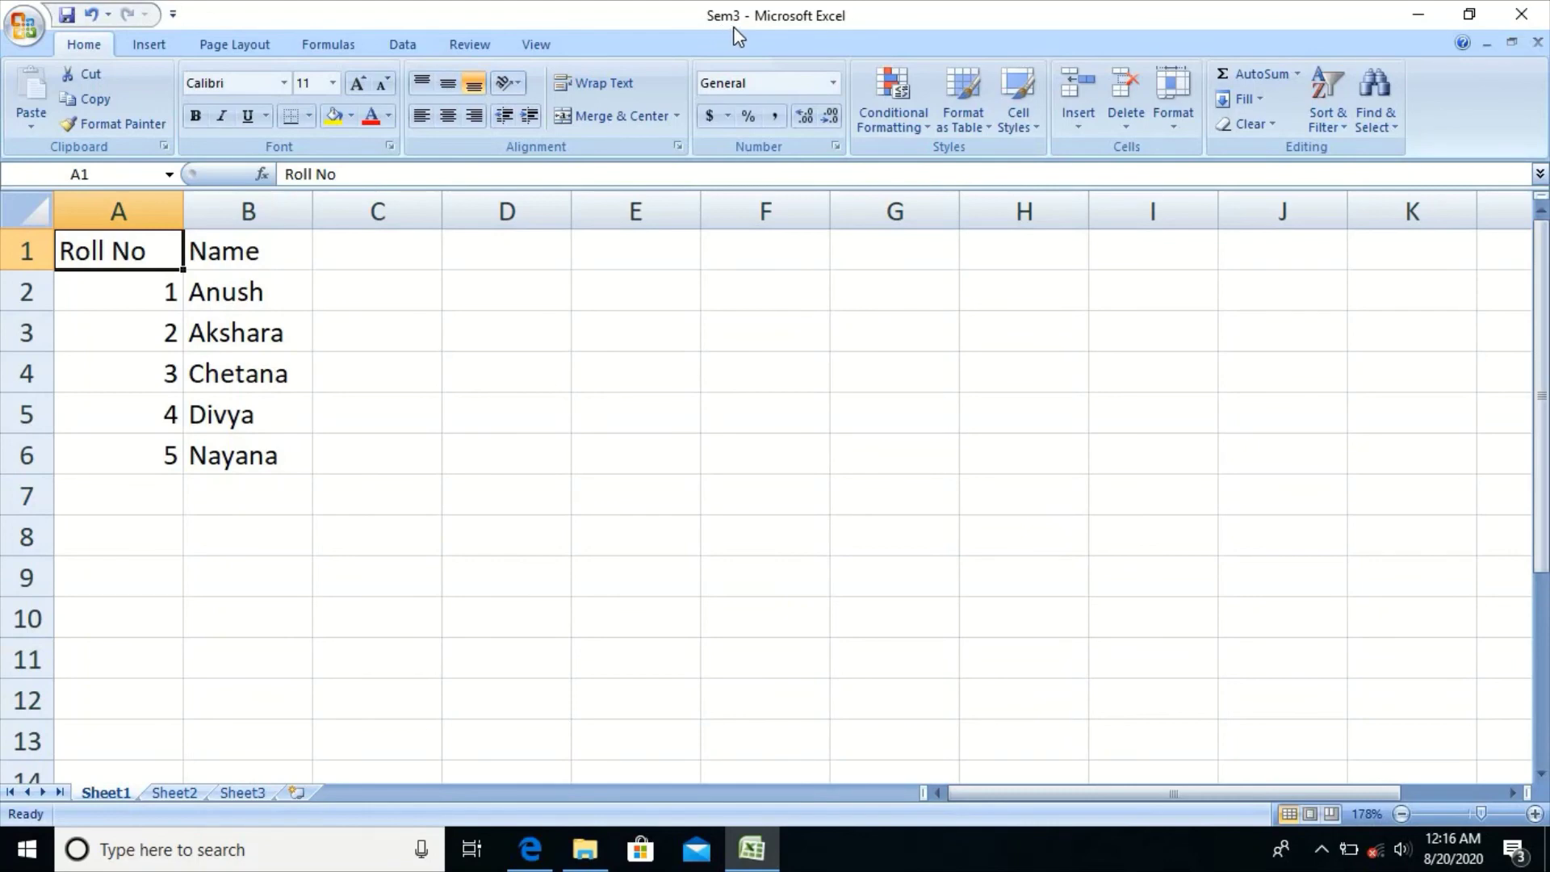
Write the file extension xlsx in the empty cell A8 and erase it again.
click(165, 551)
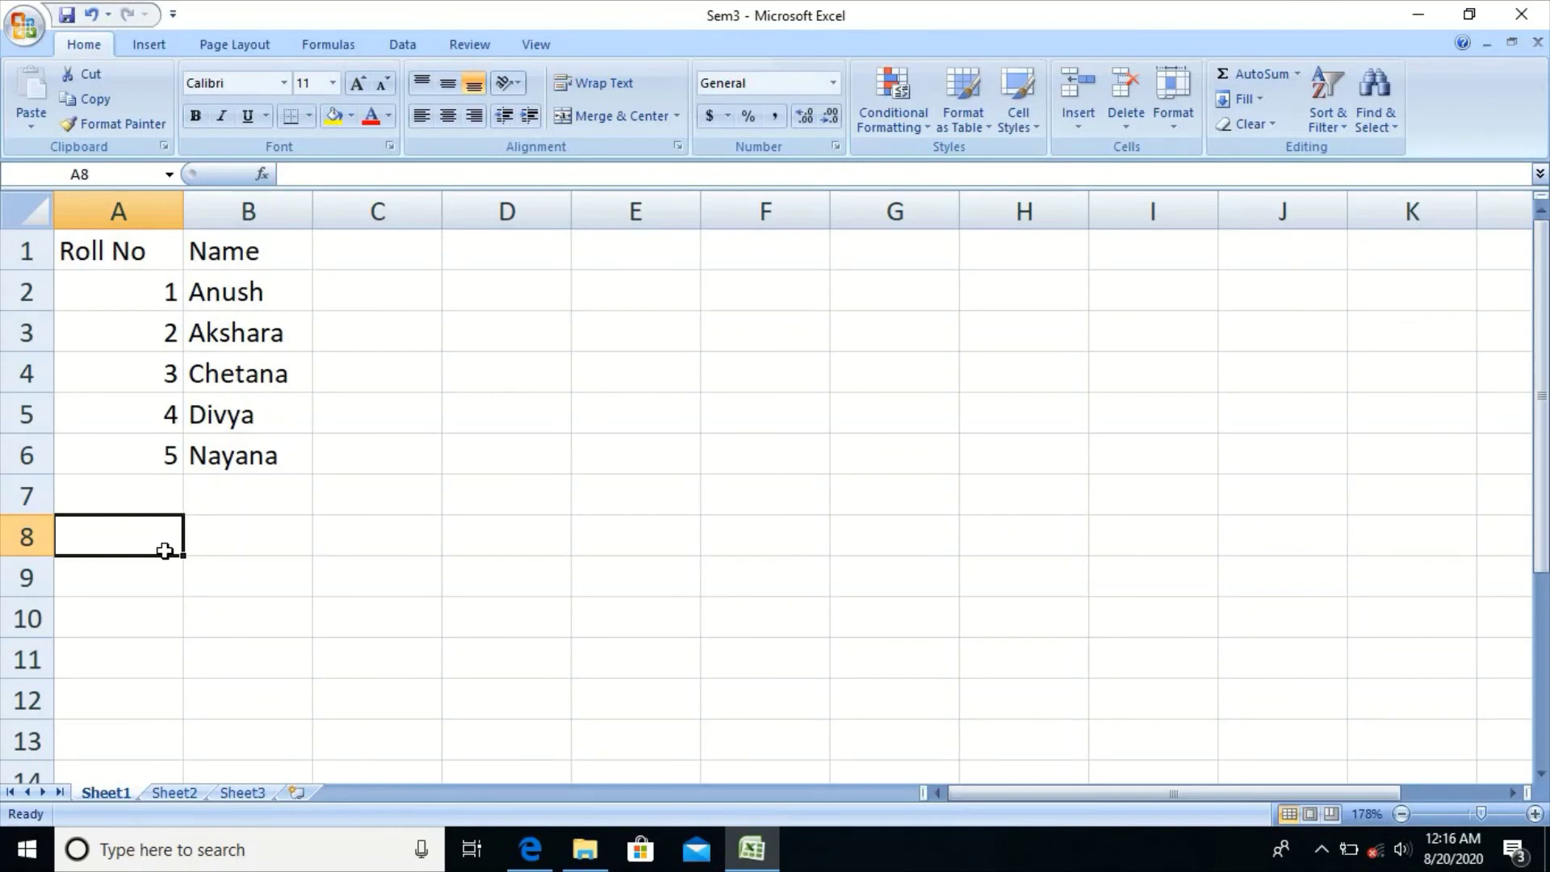
text(x)
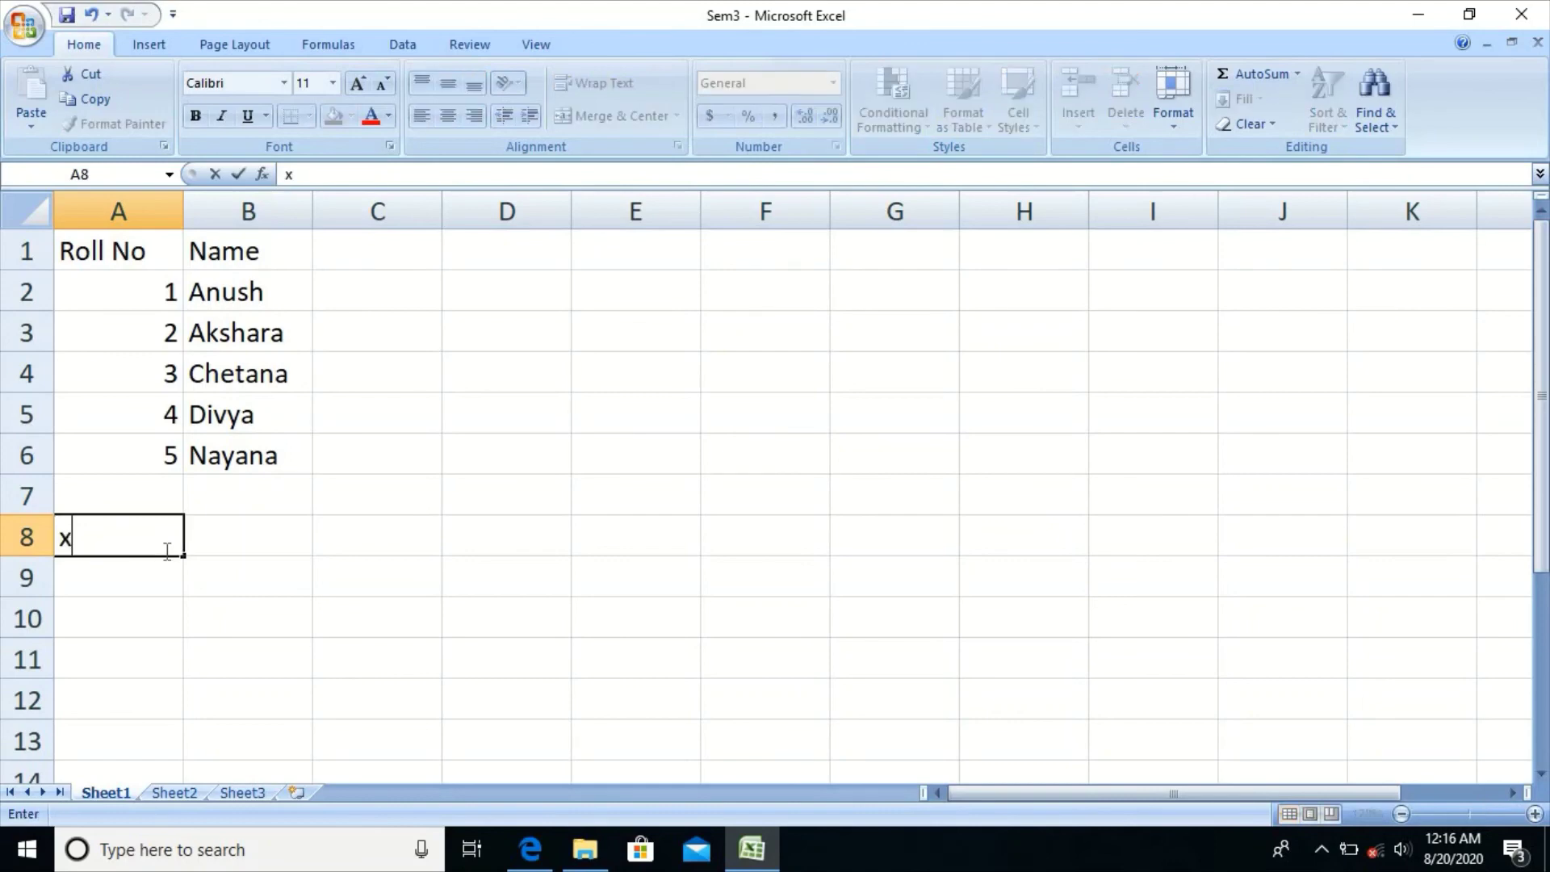
text(lsx)
key(BackSpace)
key(BackSpace)
key(BackSpace)
key(BackSpace)
Close the Sem3 workbook without exiting the program, saving its changes.
click(24, 24)
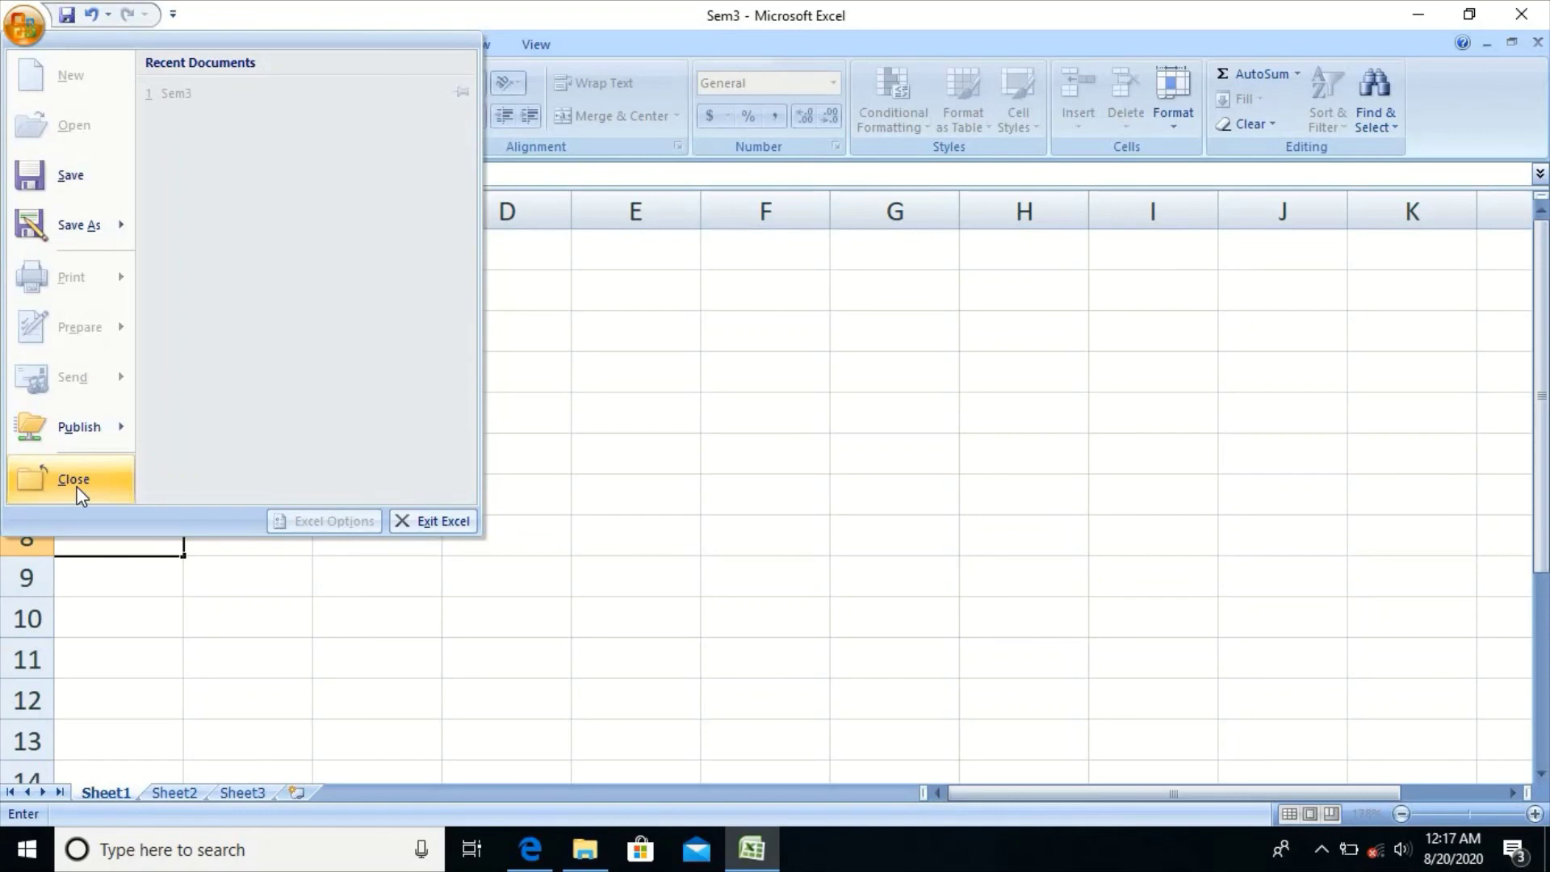
click(423, 520)
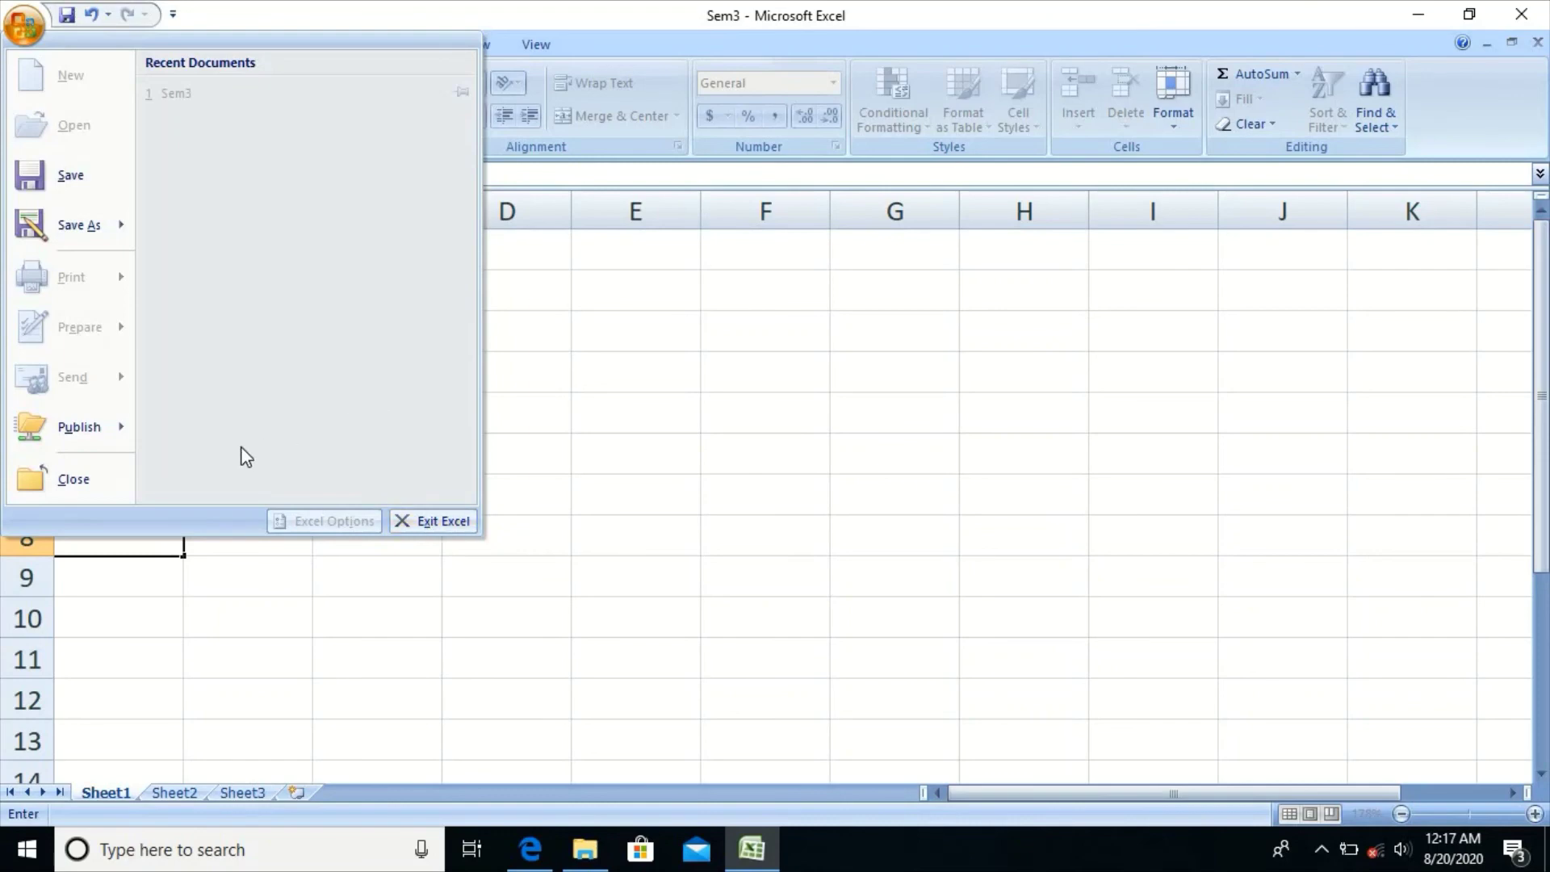
click(81, 482)
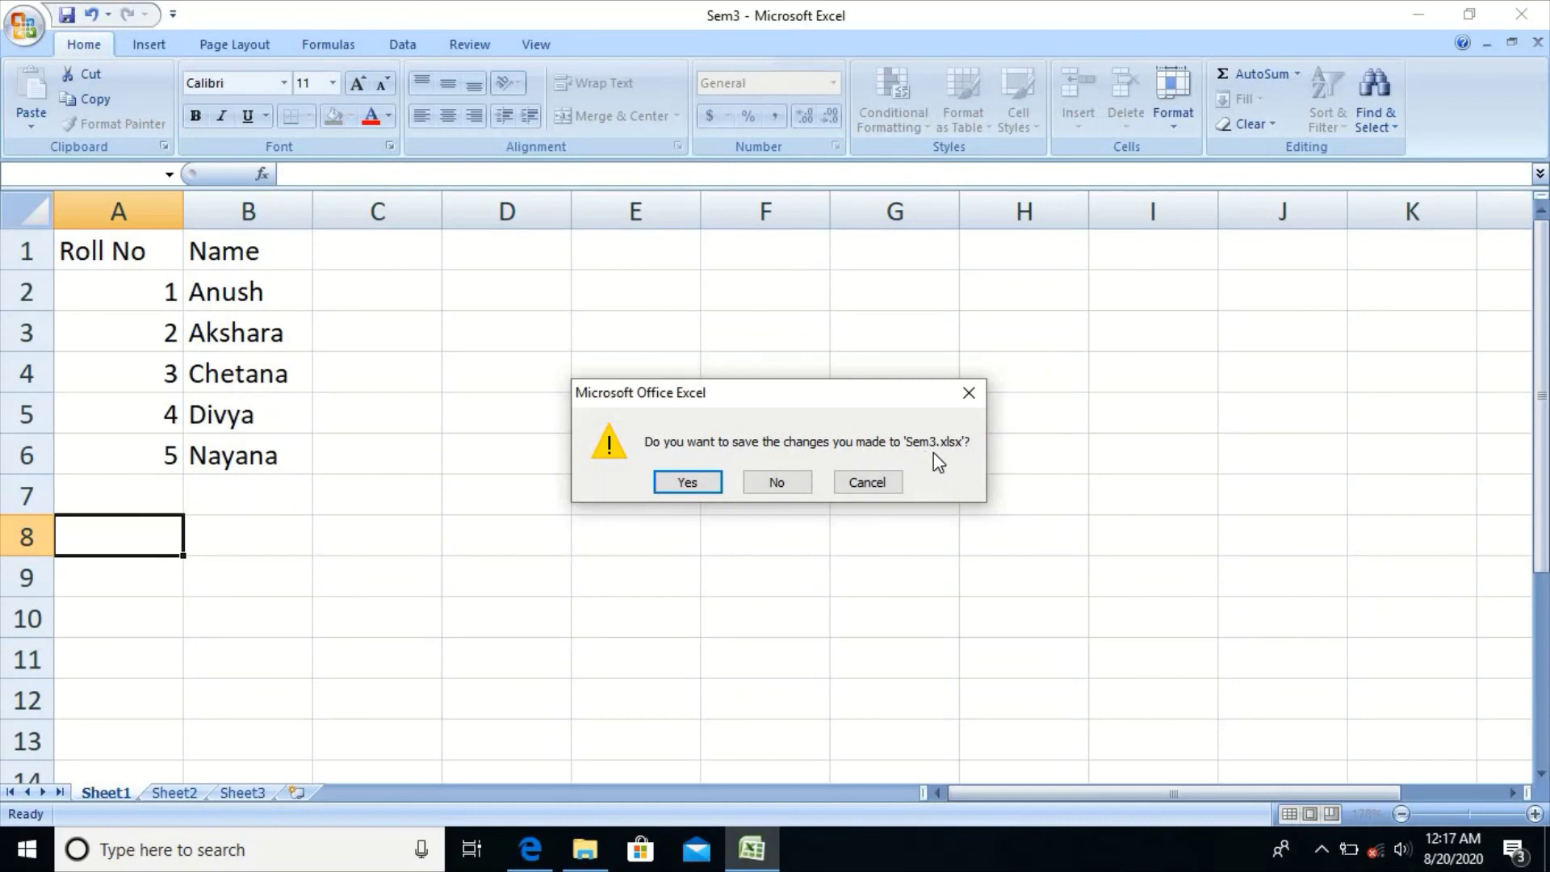
click(686, 482)
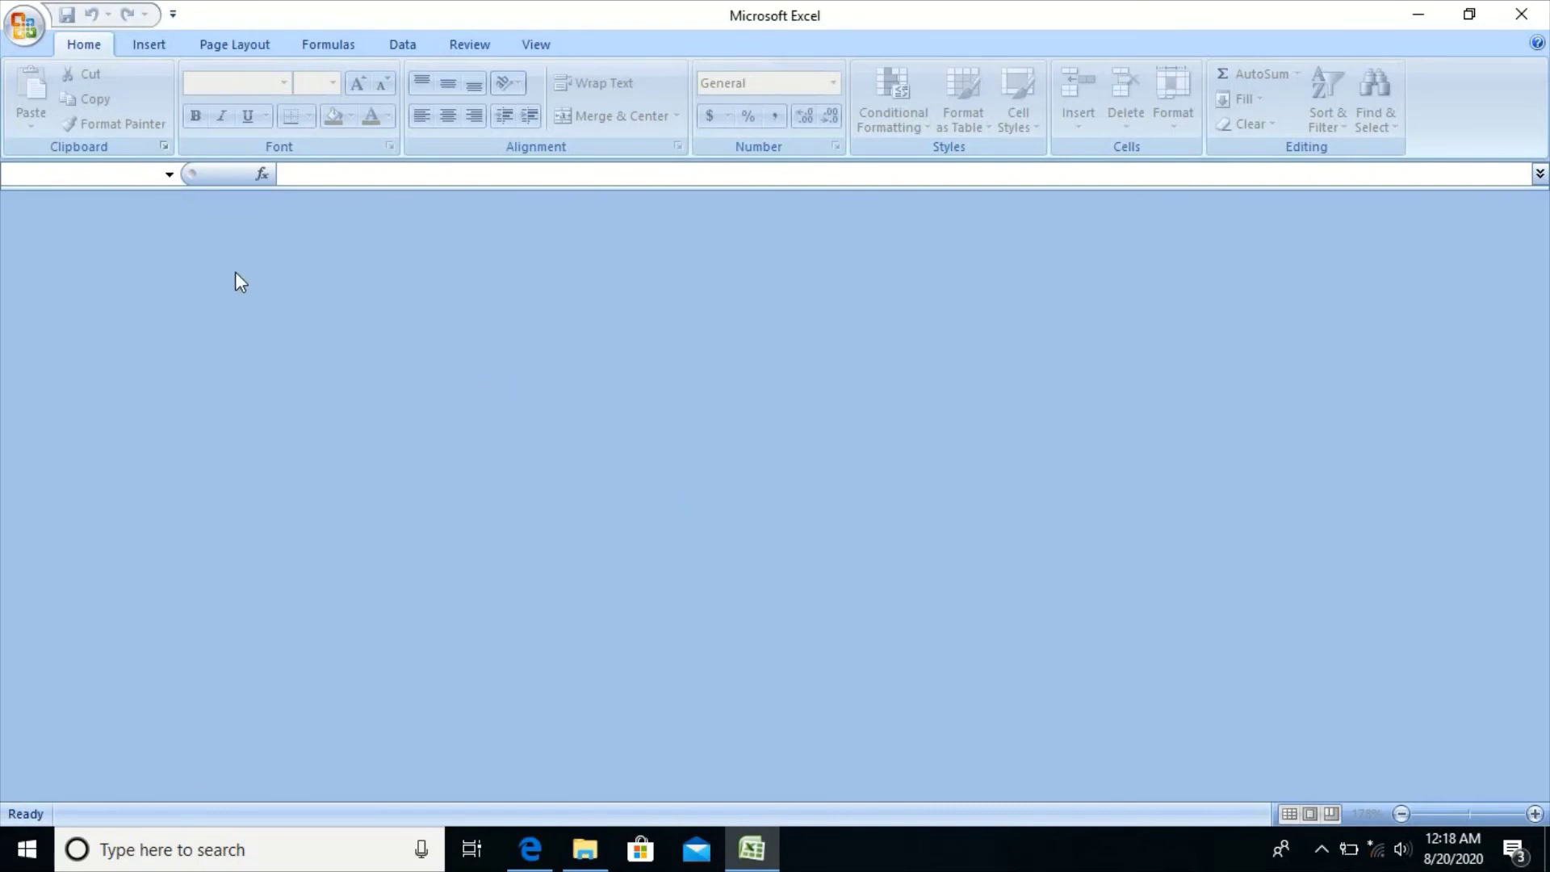
Reopen the saved Sem3 workbook from the Documents folder.
click(22, 32)
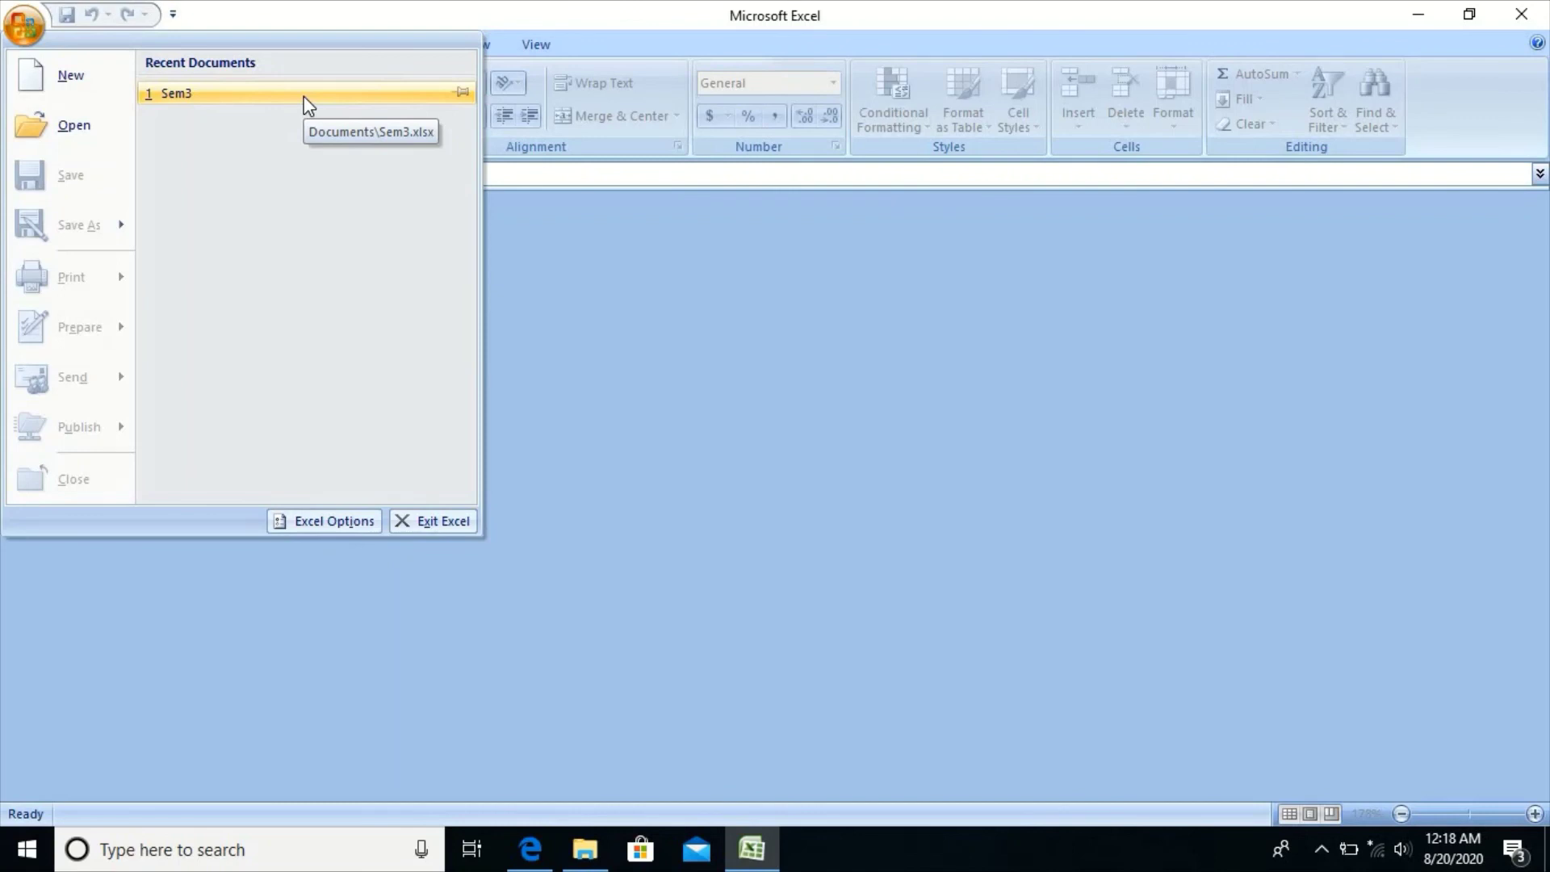
click(74, 129)
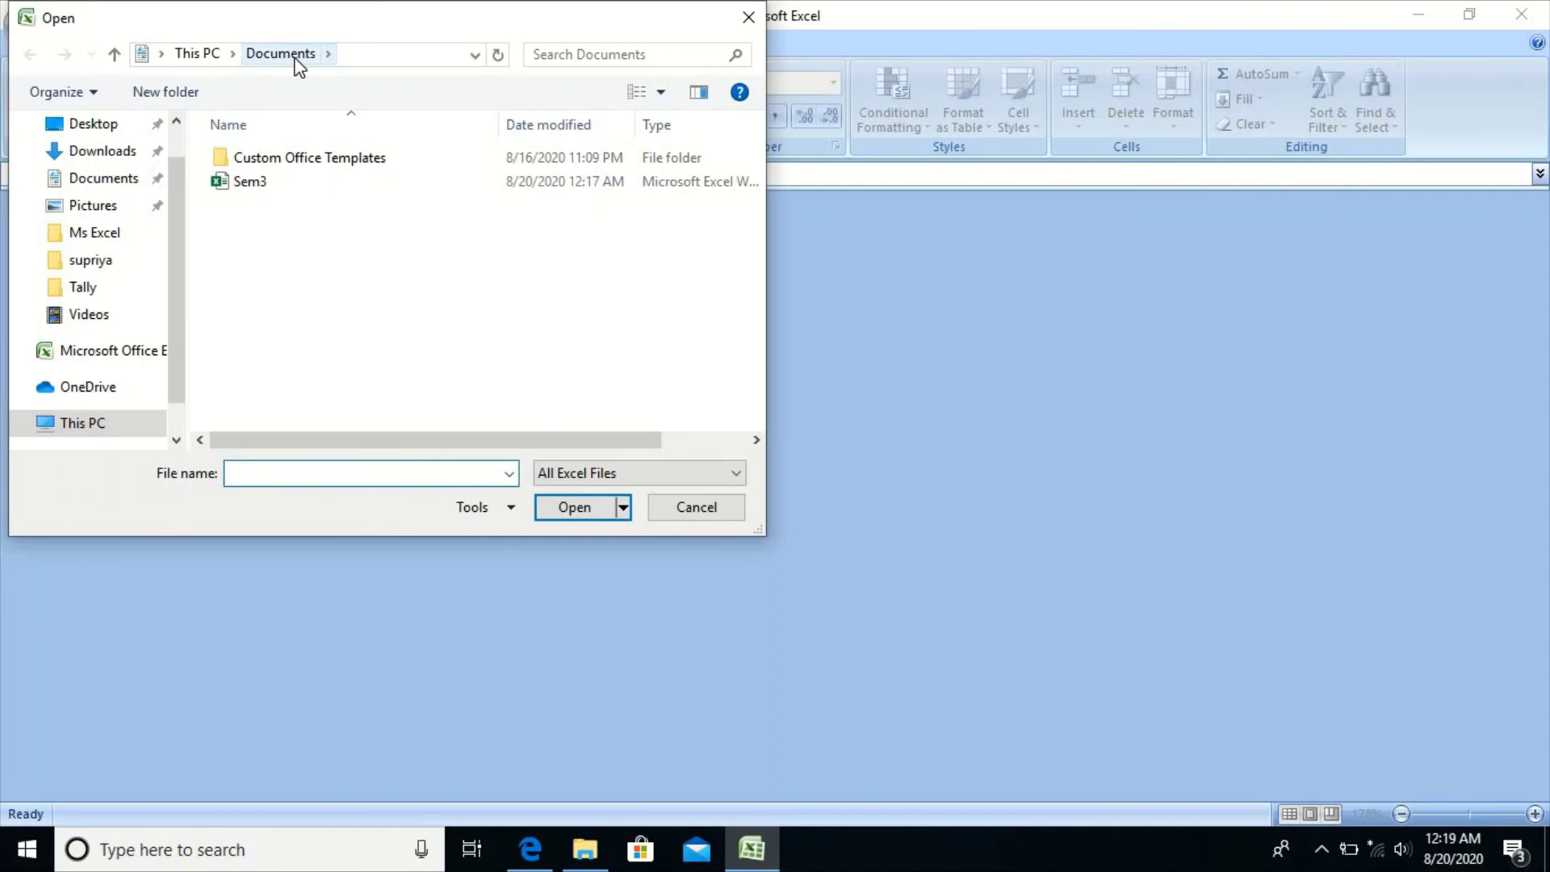
click(253, 184)
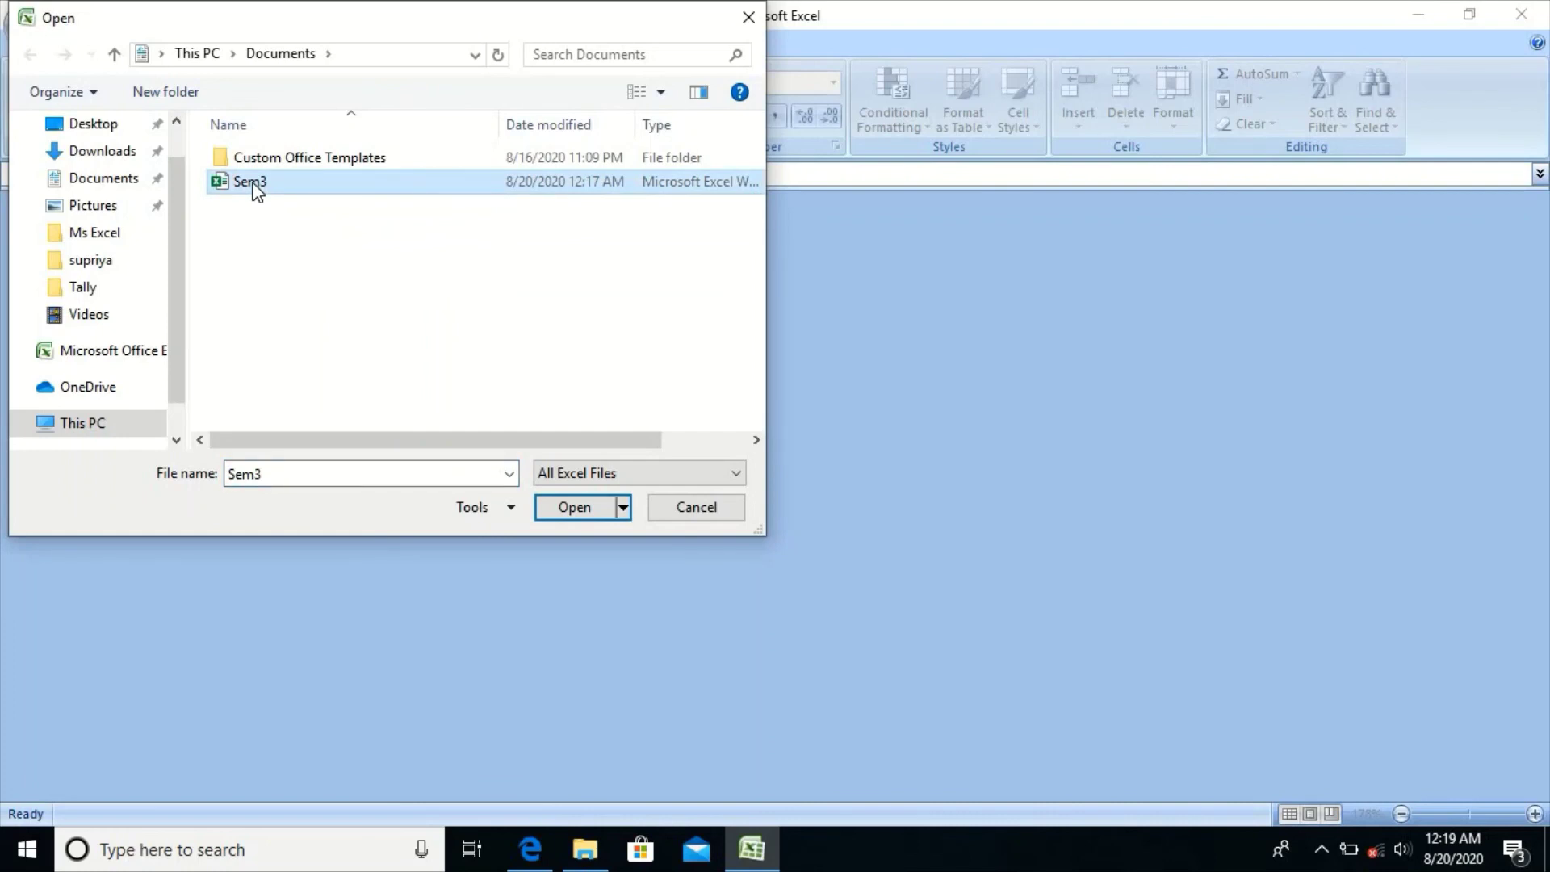
click(571, 508)
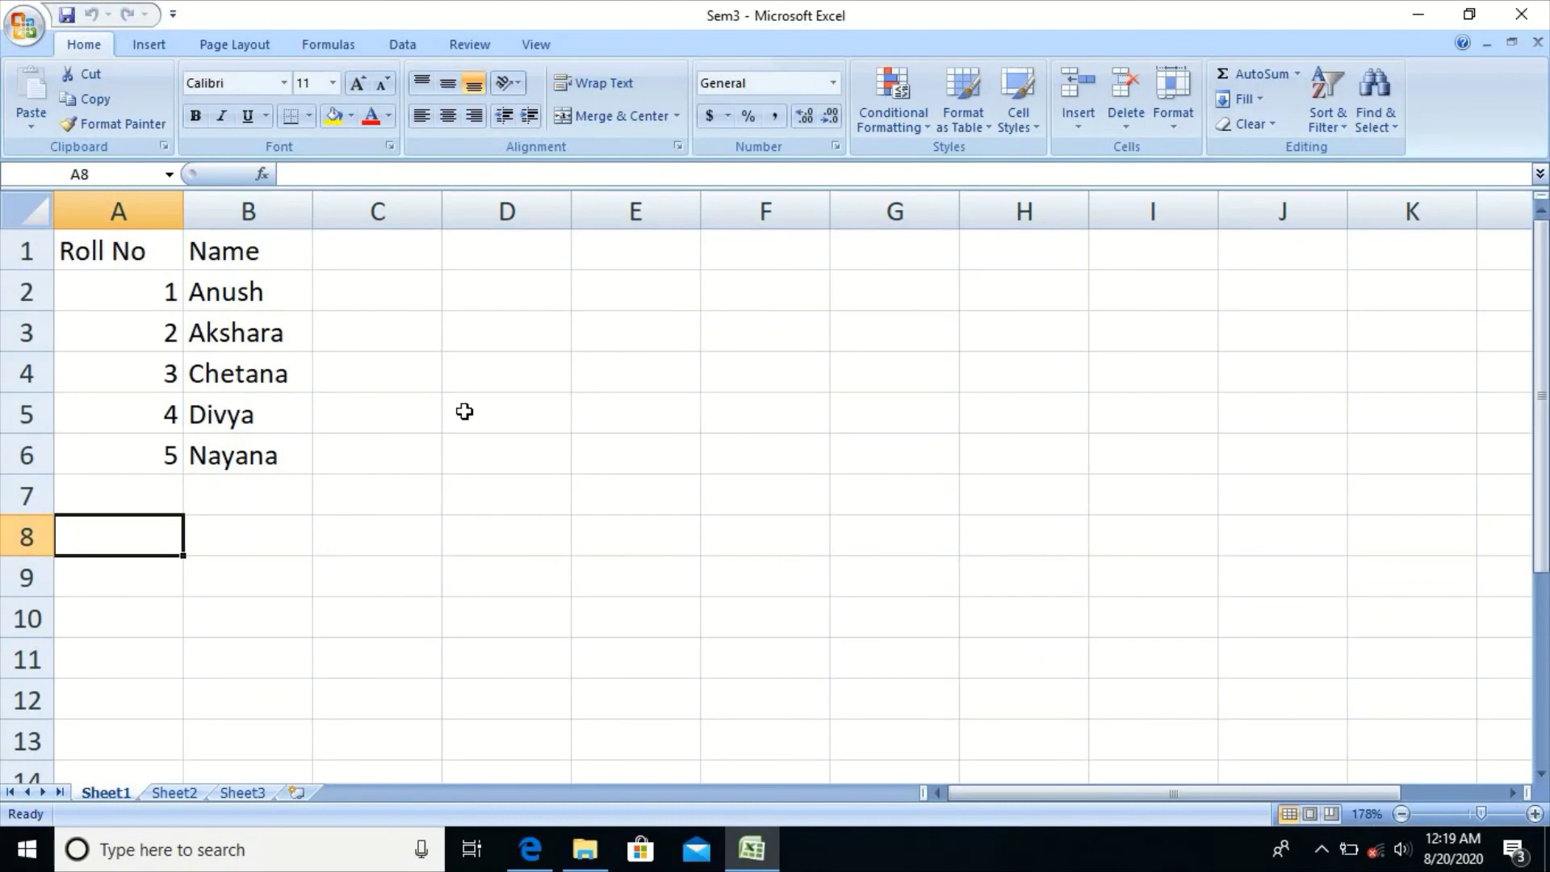
Start creating a new workbook with the Blank Workbook template.
click(23, 27)
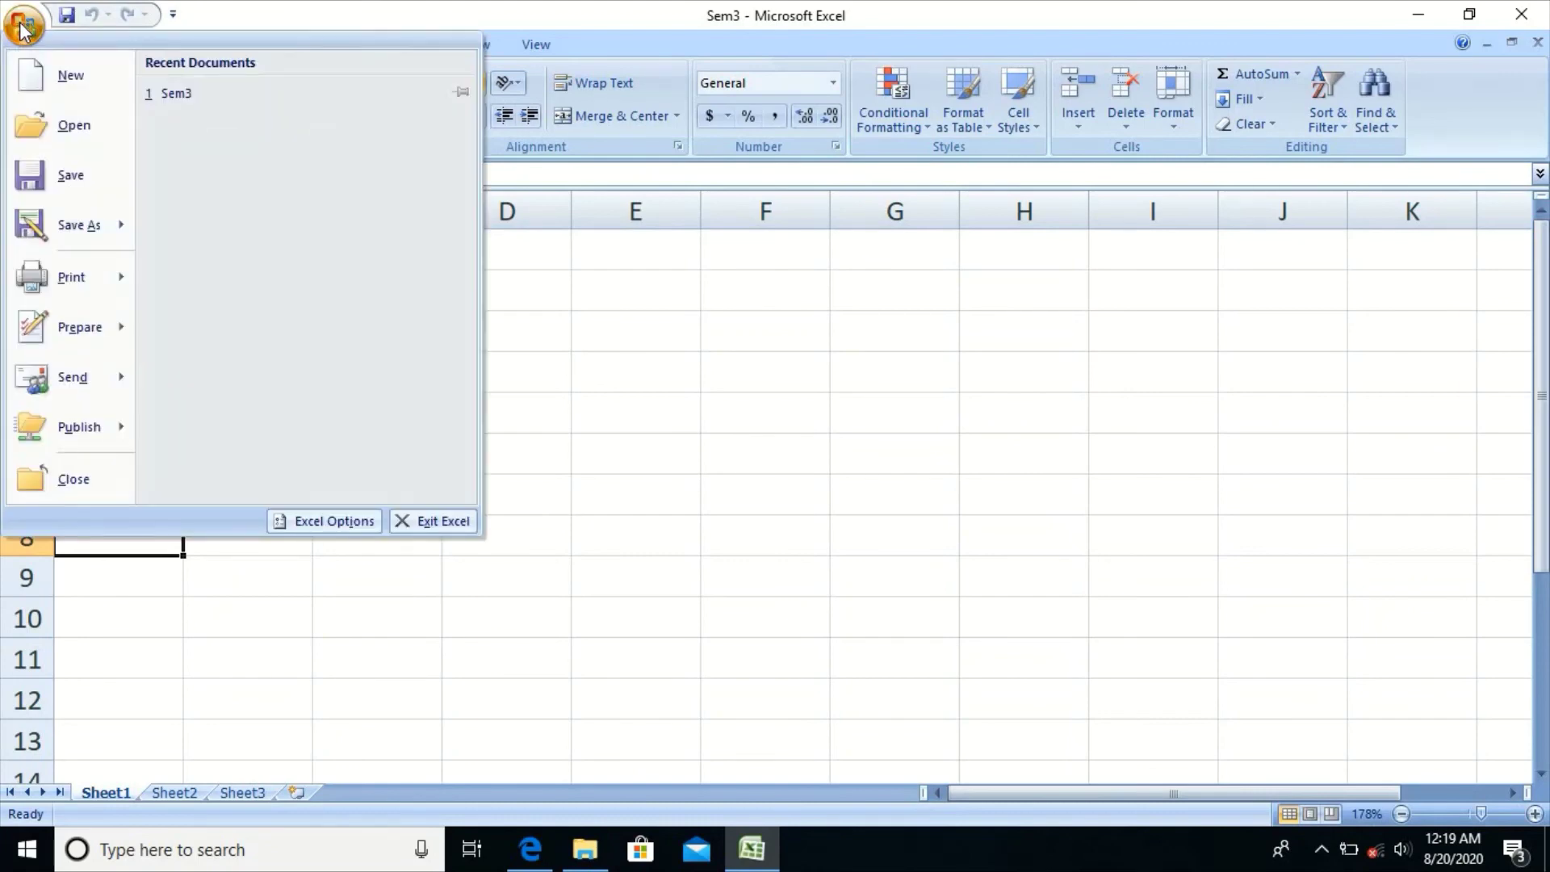
click(71, 81)
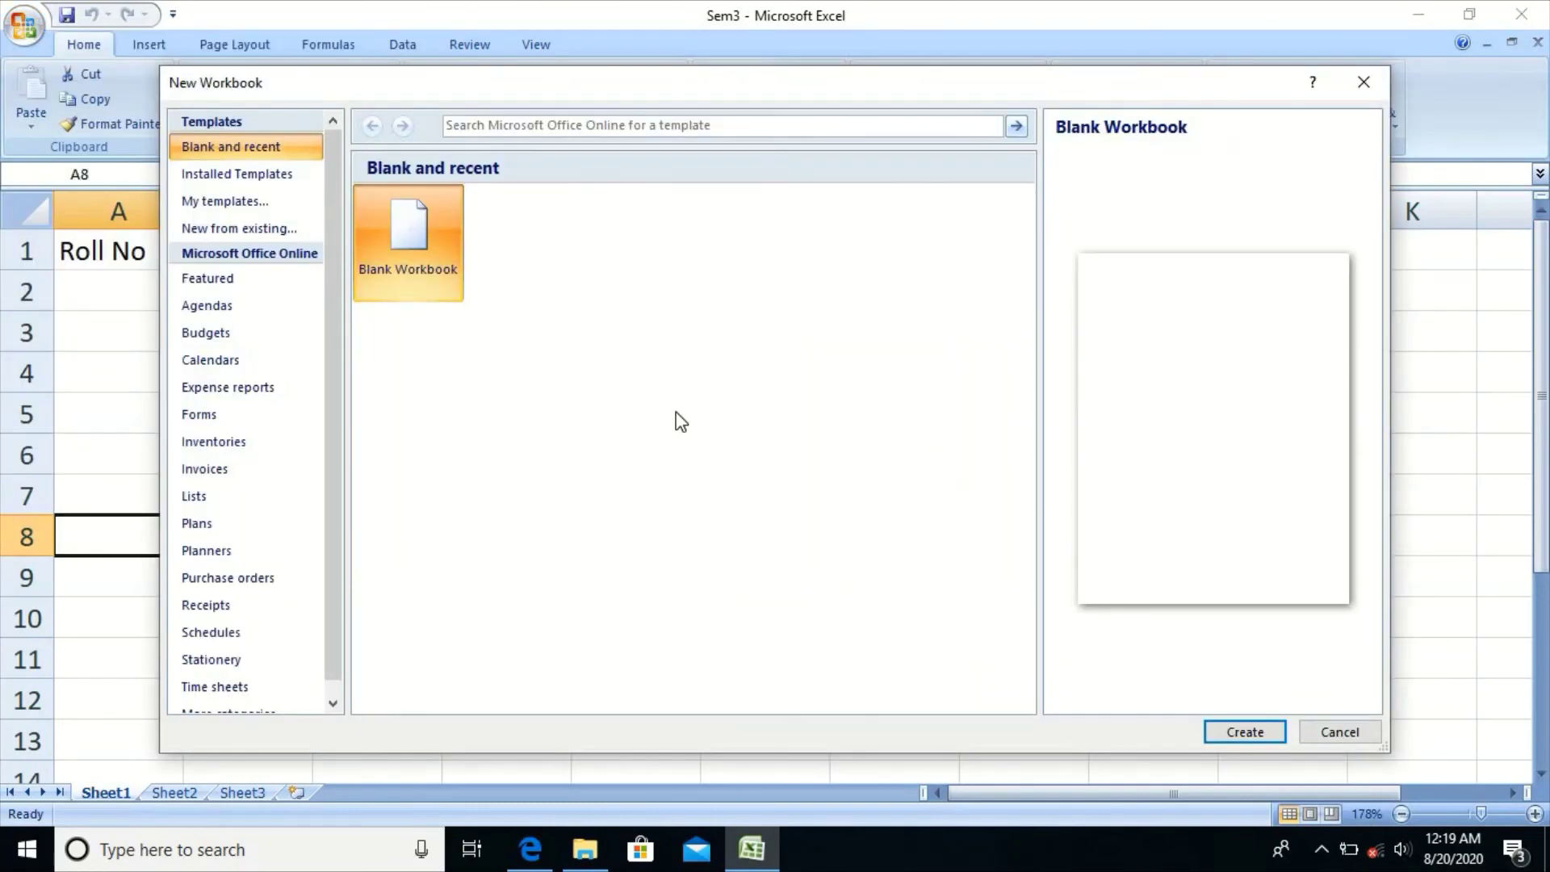